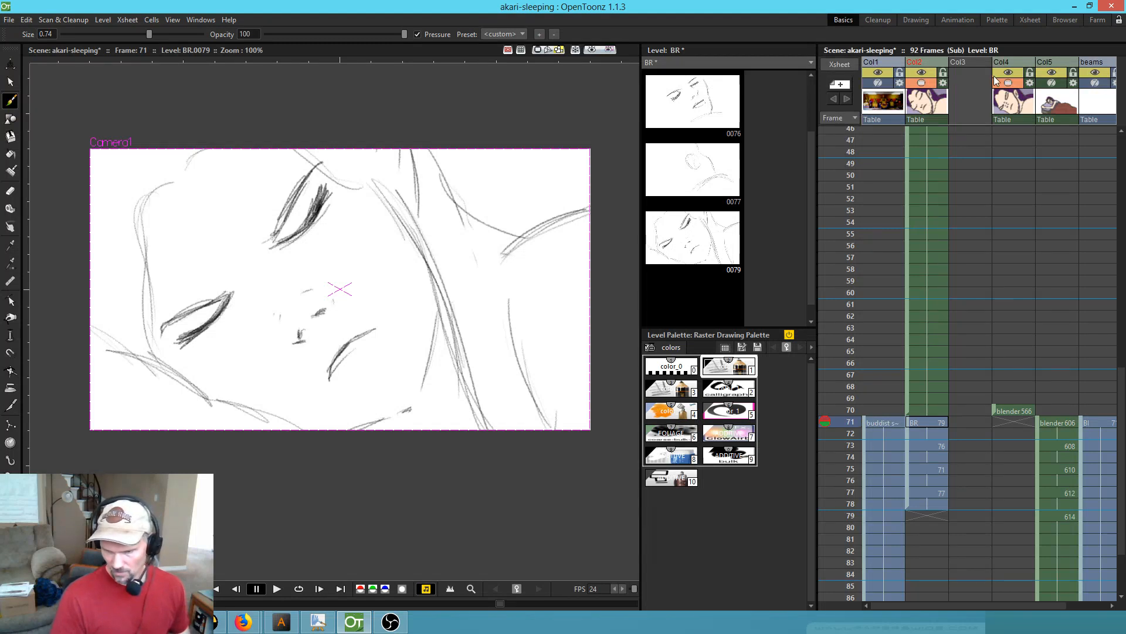
- Show Col5 over the sketch, compare frames 70 and 71, and hide Col5 again
left_click(1056, 91)
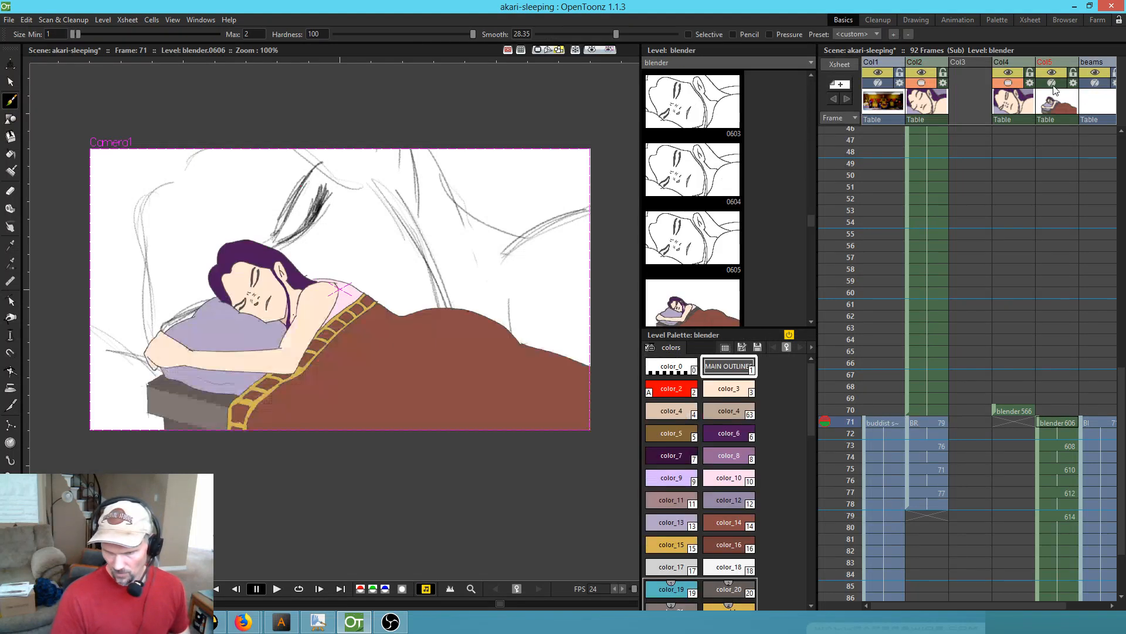
left_click(843, 352)
left_click_drag(843, 352, 809, 411)
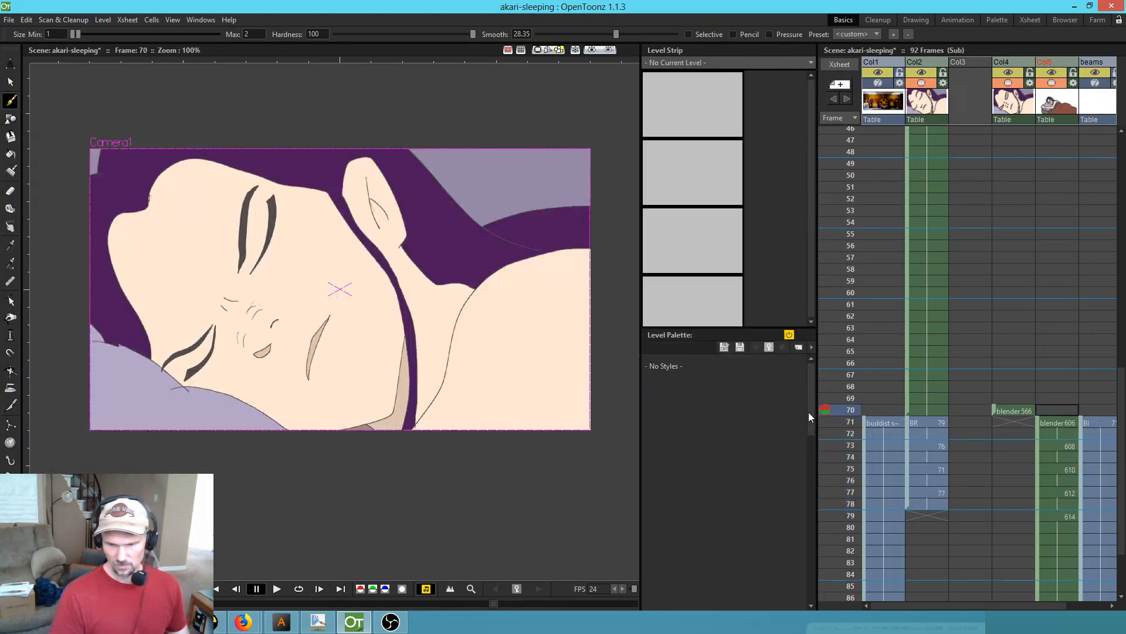
left_click(1053, 83)
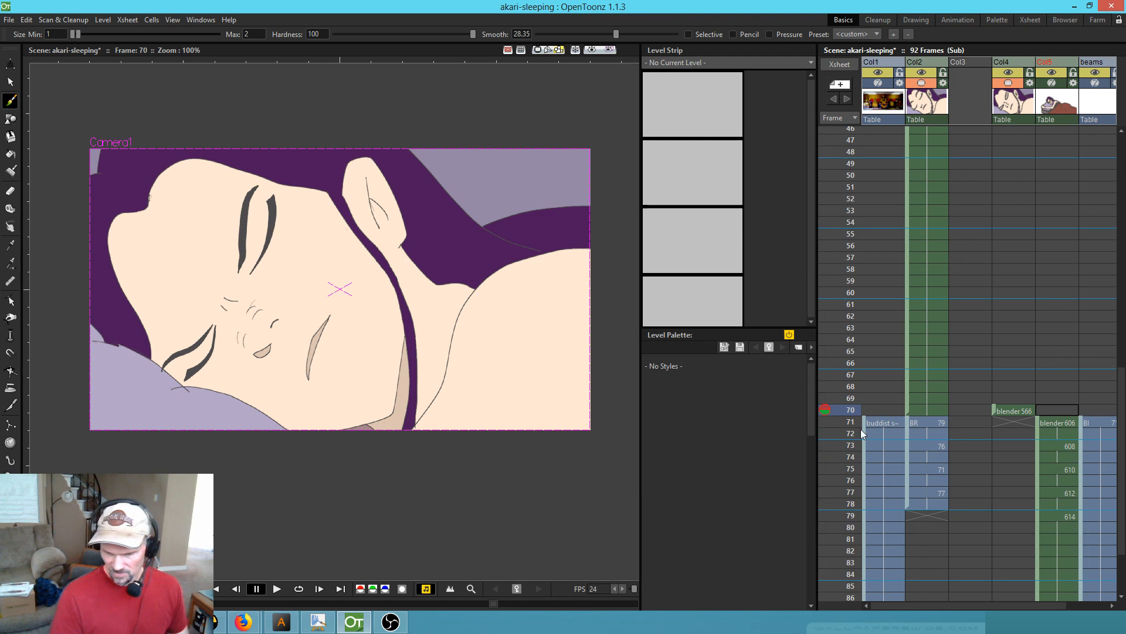
mouse_move(845, 405)
left_mouse_down()
mouse_move(843, 434)
mouse_move(843, 414)
mouse_move(840, 433)
mouse_move(838, 410)
mouse_move(836, 421)
left_mouse_up()
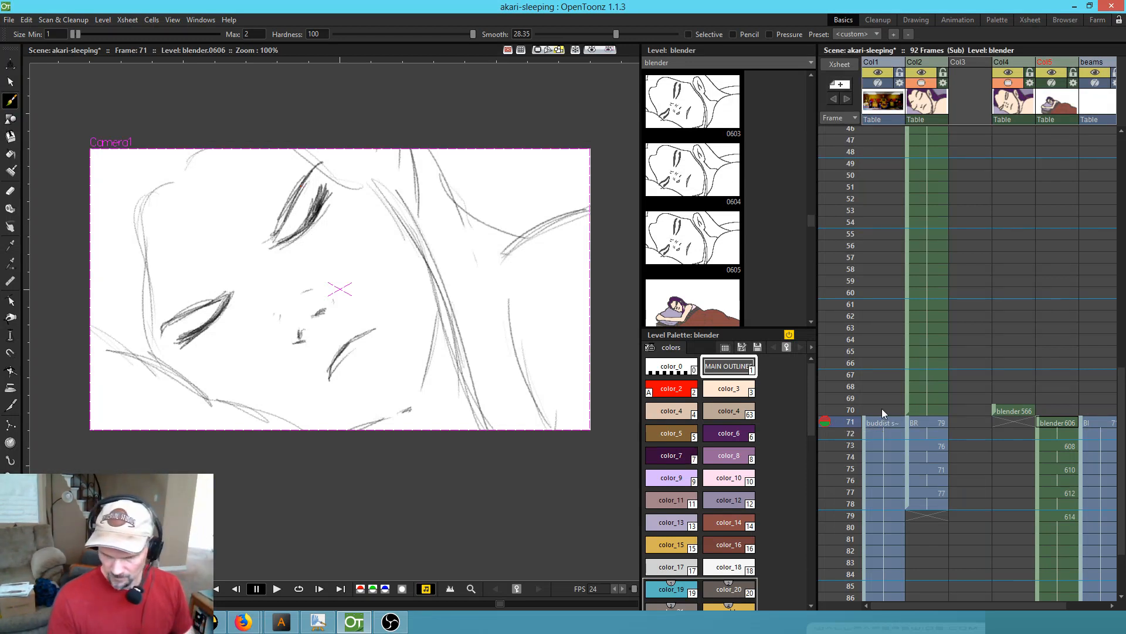
- Erase the long hair strand lines beside the cheek on the BR drawing at frame 71
left_click(933, 421)
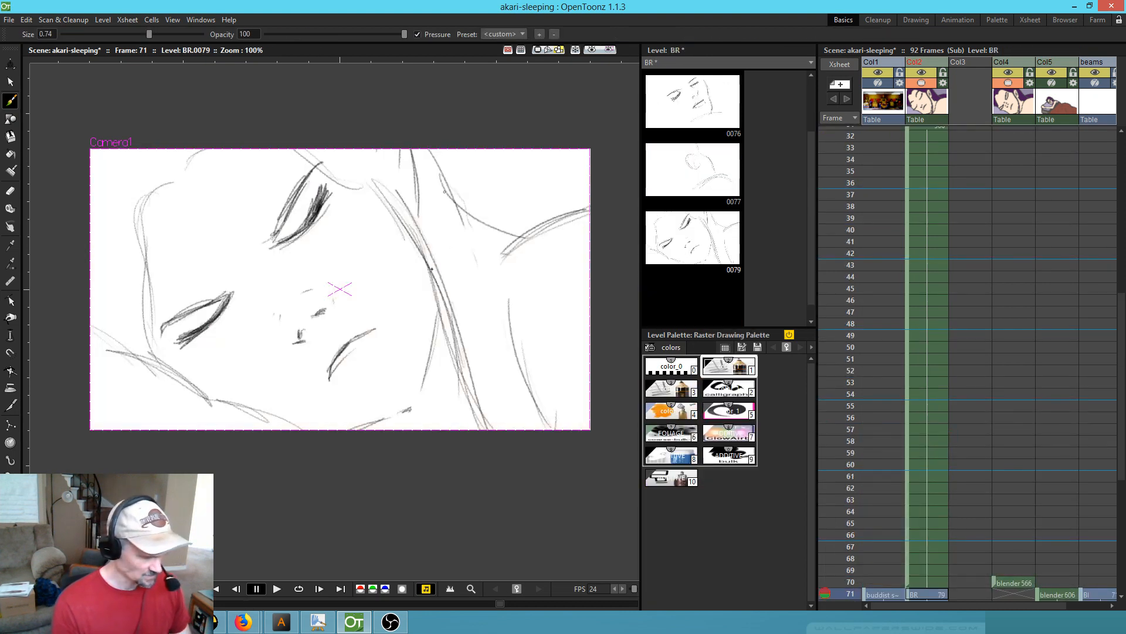
key("e")
mouse_move(443, 262)
left_mouse_down()
mouse_move(464, 417)
mouse_move(475, 419)
mouse_move(439, 296)
mouse_move(445, 257)
mouse_move(433, 252)
mouse_move(445, 324)
left_mouse_up()
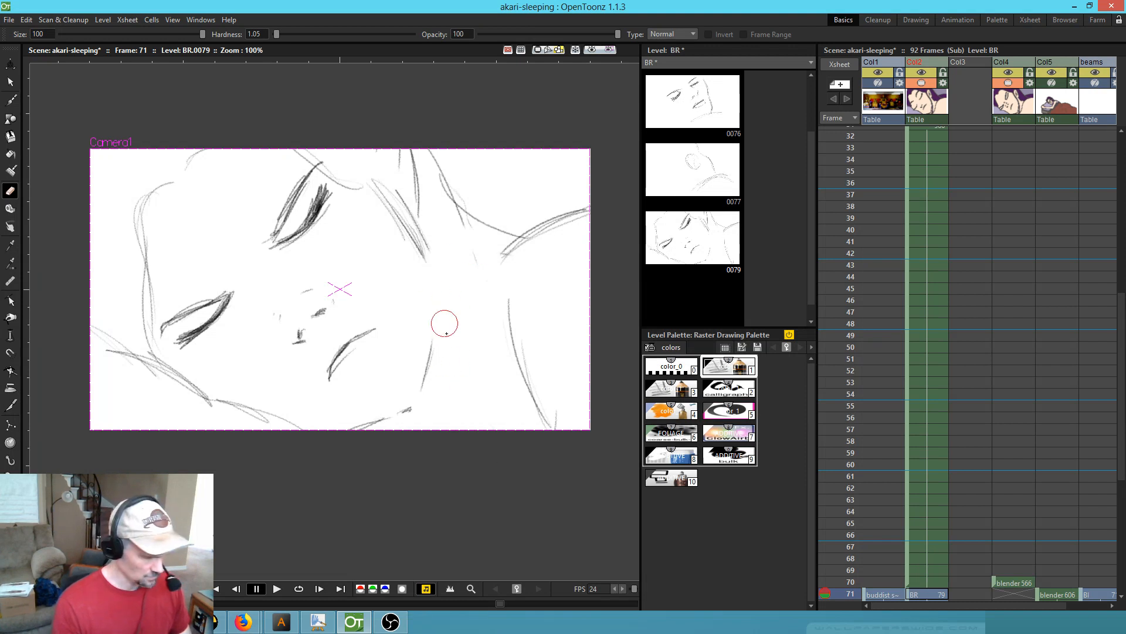
- Redraw the hair strand with the brush in long strokes curving down to the lower canvas edge, and darken the jaw line beside it
key("b")
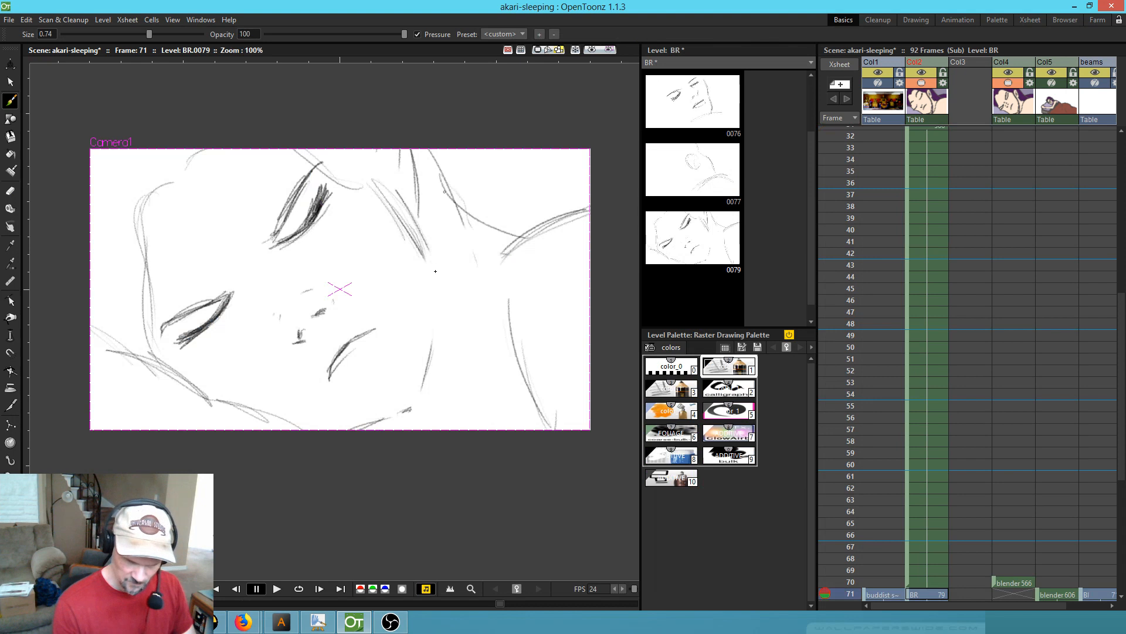
left_click_drag(416, 253, 432, 326)
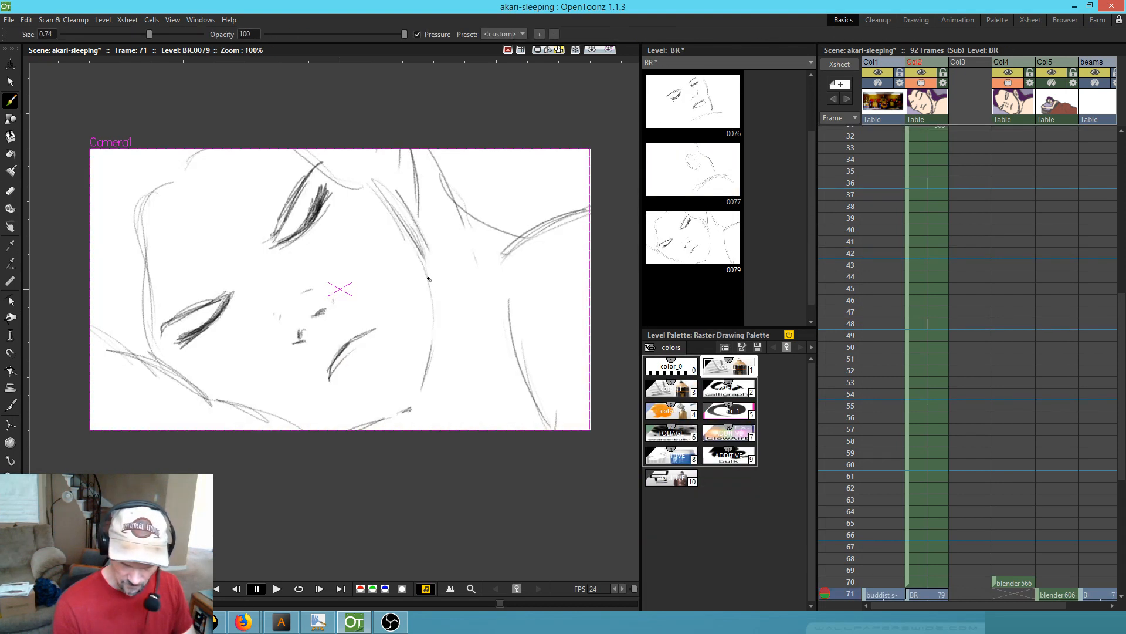
left_click_drag(434, 284, 433, 403)
left_click_drag(433, 319, 434, 419)
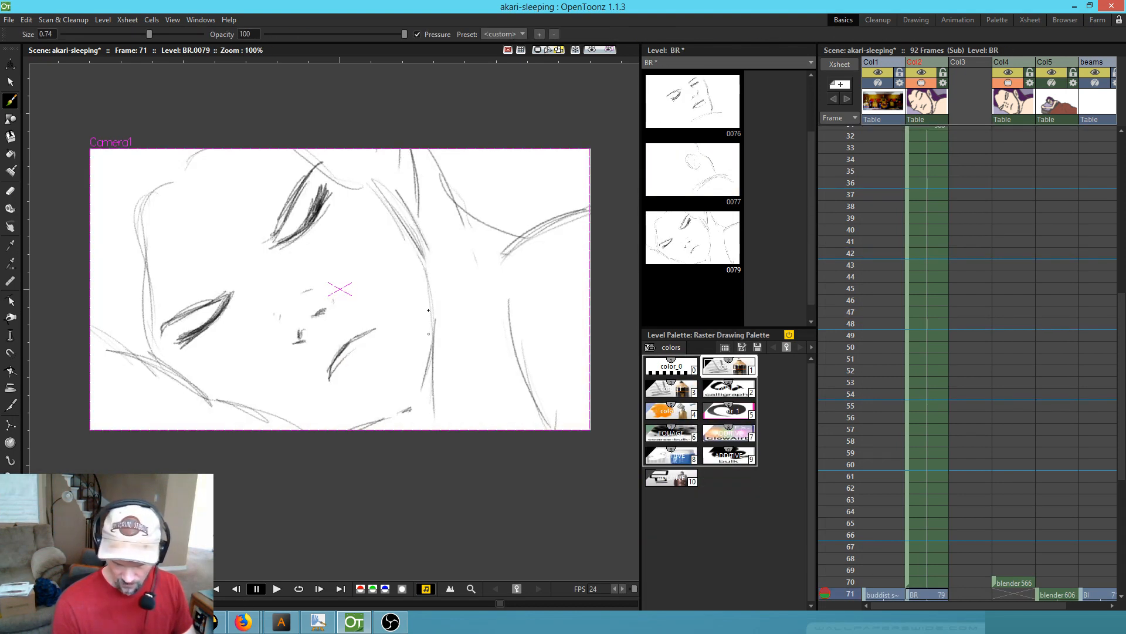
left_click_drag(420, 235, 446, 359)
left_click_drag(443, 297, 450, 414)
left_click_drag(443, 318, 446, 429)
mouse_move(417, 228)
left_mouse_down()
mouse_move(434, 369)
mouse_move(433, 357)
left_mouse_up()
left_click_drag(430, 293, 437, 395)
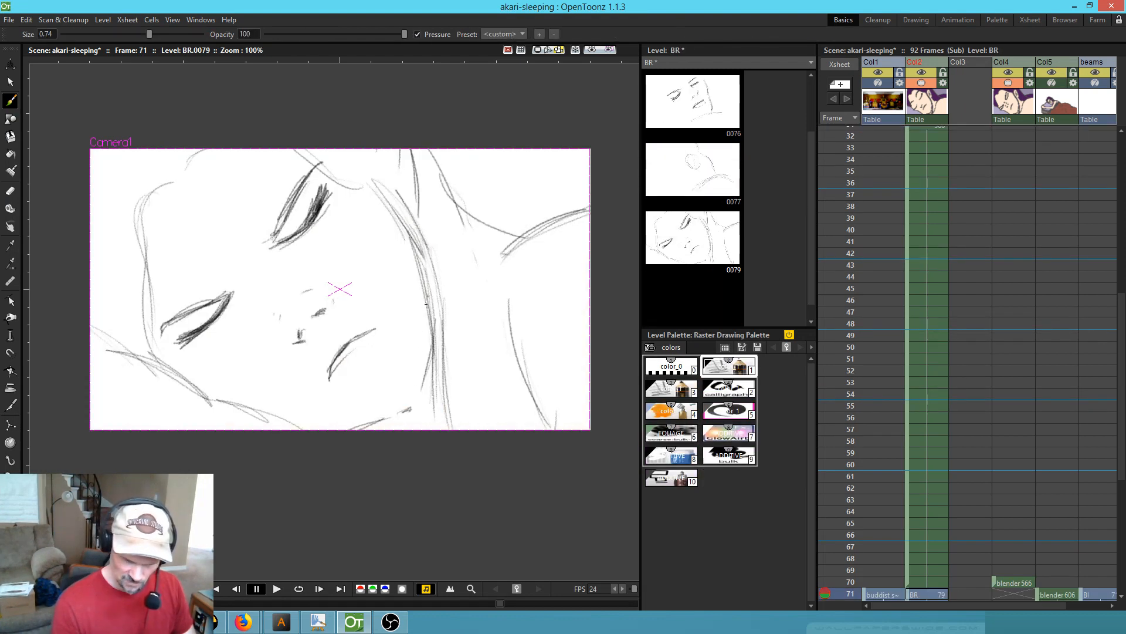
left_click_drag(427, 304, 417, 402)
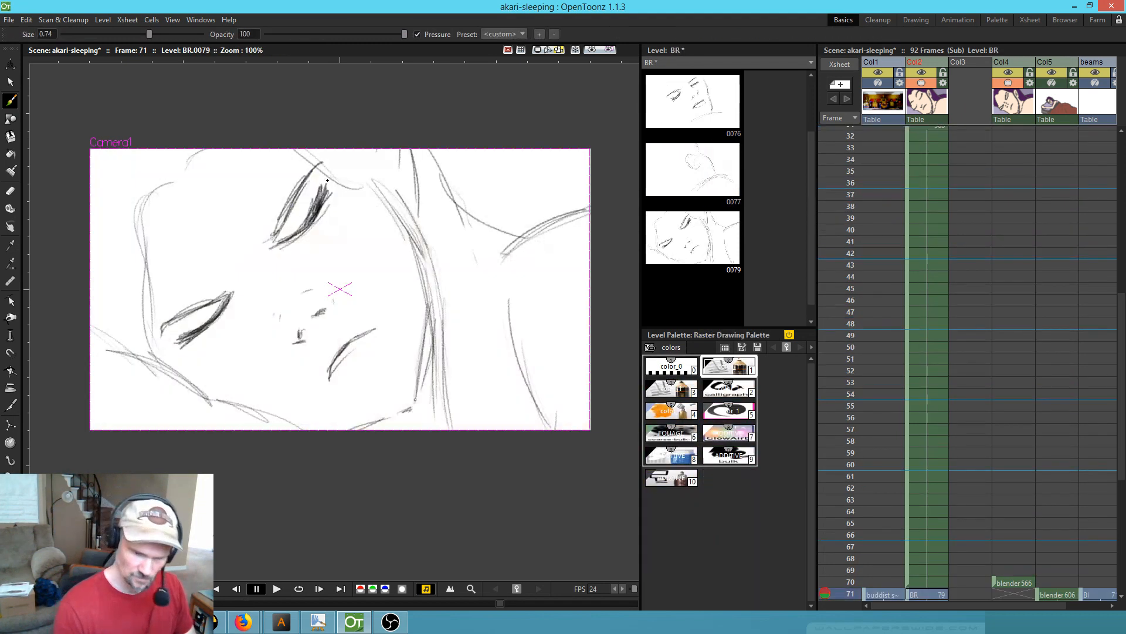
- Strengthen the outlines of both eyes and the forehead contour with additional brush strokes
left_click_drag(284, 226, 320, 164)
mouse_move(179, 313)
left_mouse_down()
mouse_move(227, 290)
mouse_move(215, 298)
left_mouse_up()
left_click_drag(164, 324, 157, 345)
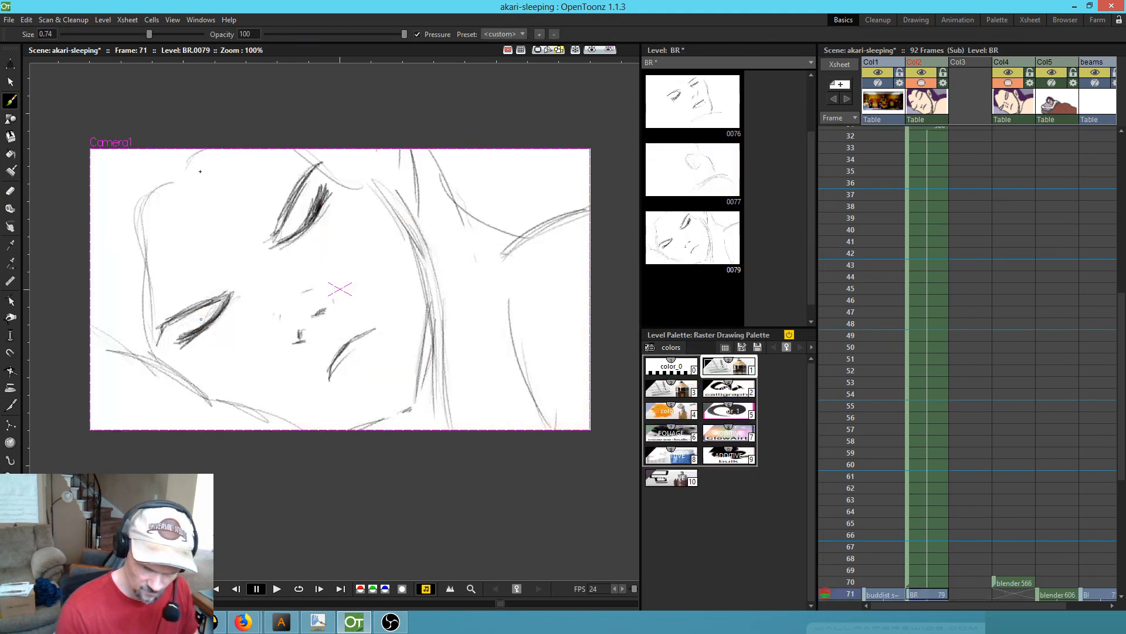
mouse_move(136, 226)
left_mouse_down()
mouse_move(173, 183)
mouse_move(146, 287)
mouse_move(154, 355)
left_mouse_up()
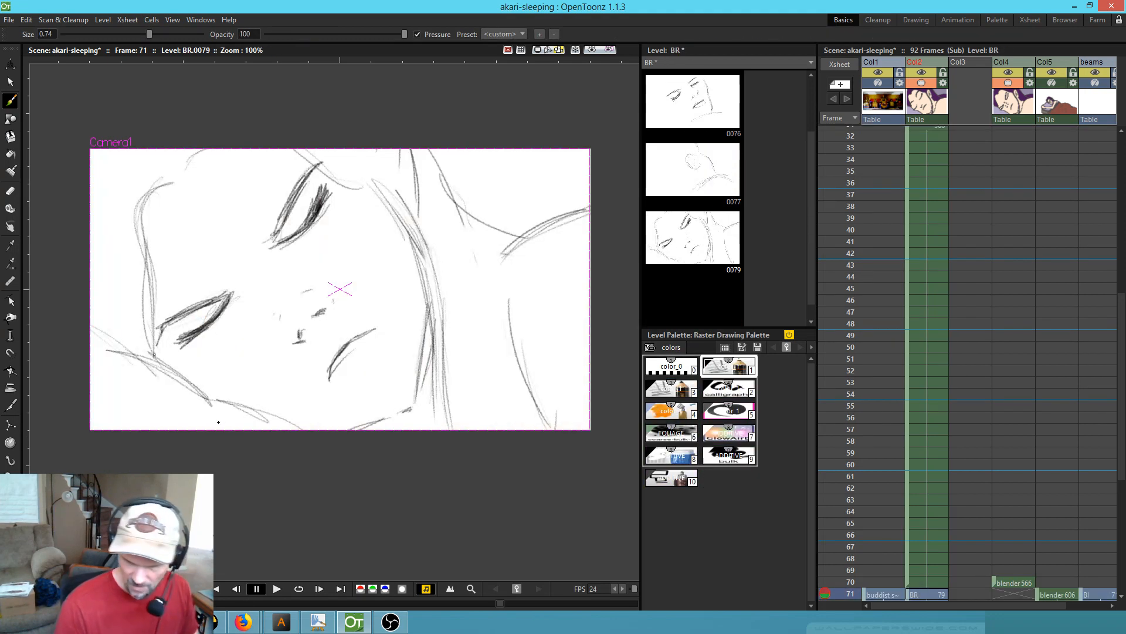
- Save the scene together with the edited BR level
scroll(945, 476, "down", 5)
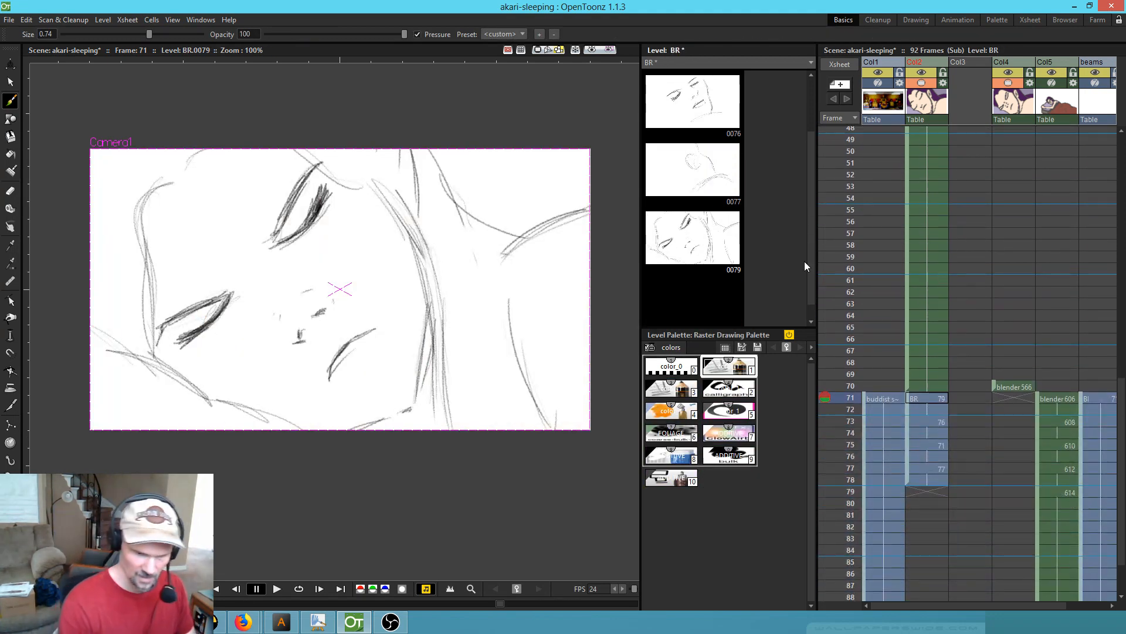
left_click(12, 21)
left_click(22, 62)
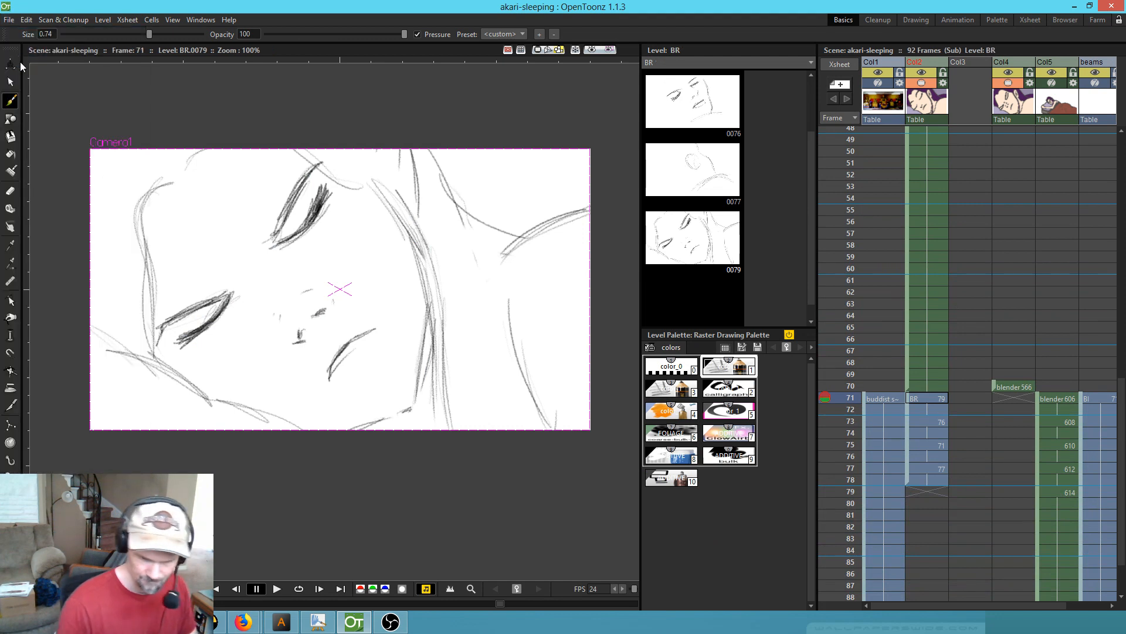
- Flip through the Col2 drawings around frame 71 up to frame 73 to compare the head poses
scroll(874, 411, "up", 5)
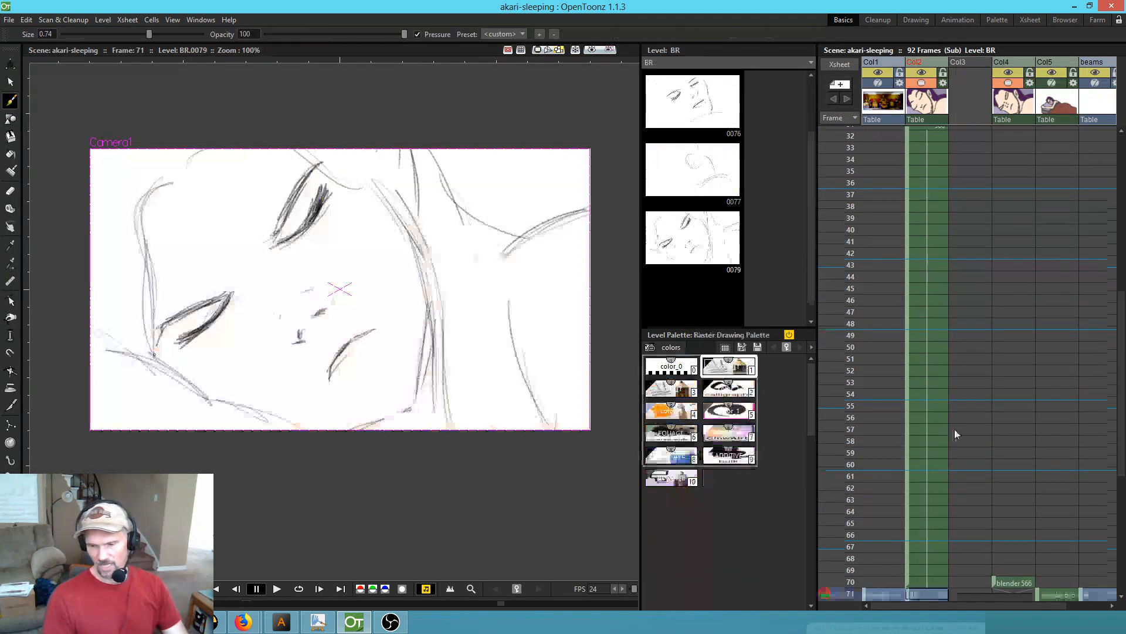
scroll(948, 397, "down", 6)
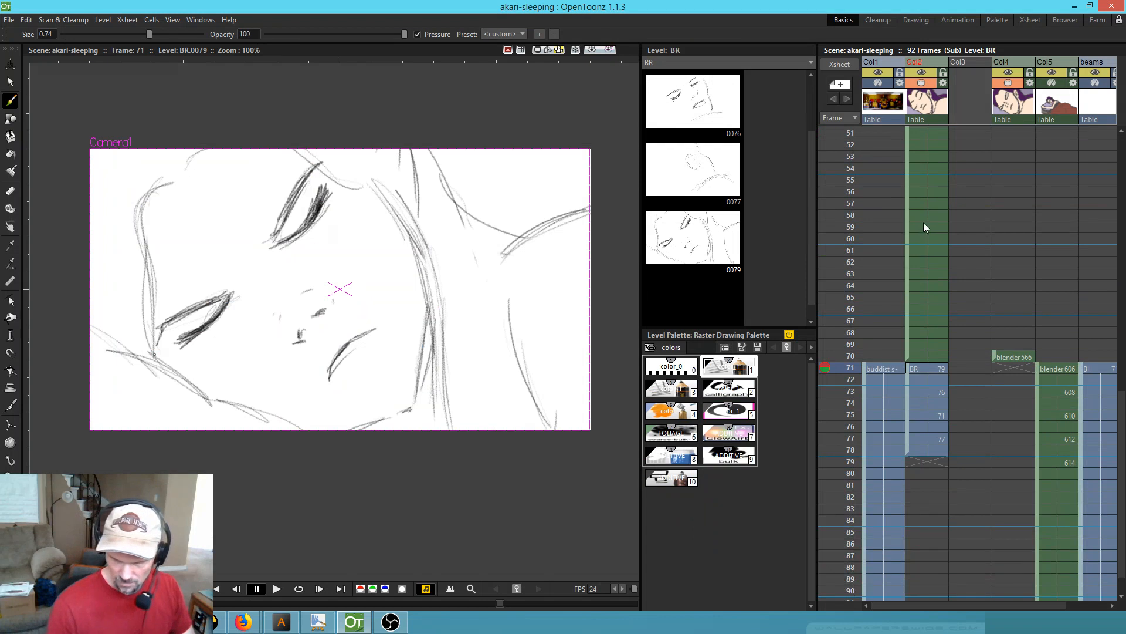
left_click(934, 368)
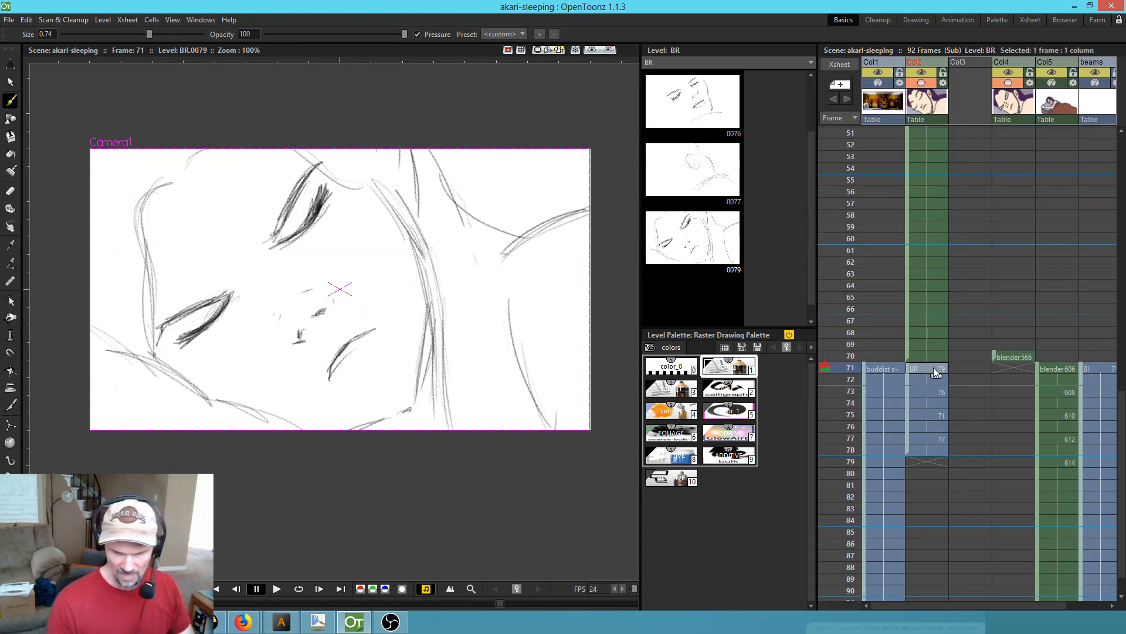
key("comma")
key("period")
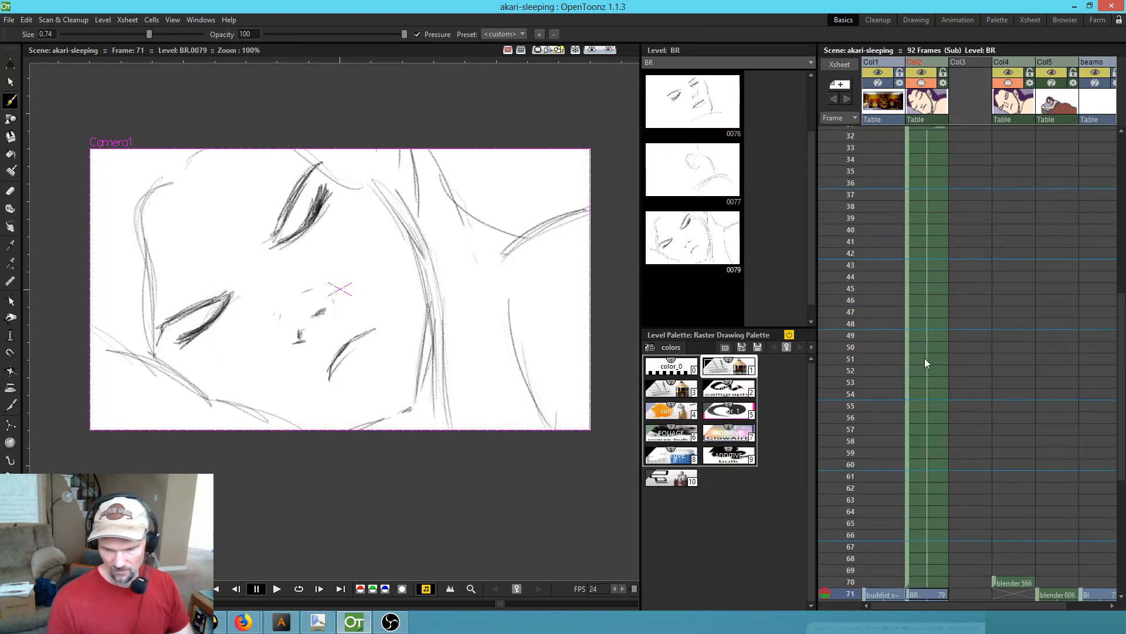
scroll(937, 411, "down", 6)
key("period")
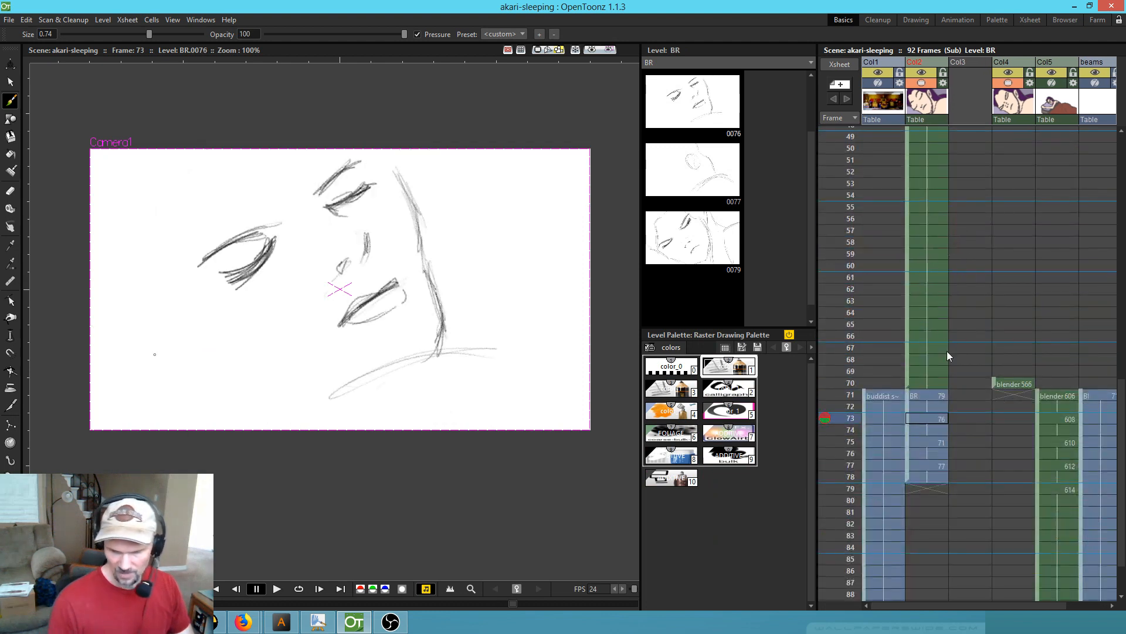
- Try onion-skinning frames 68 to 72 over frame 73, and clear the onion skin again
left_click_drag(829, 406, 828, 376)
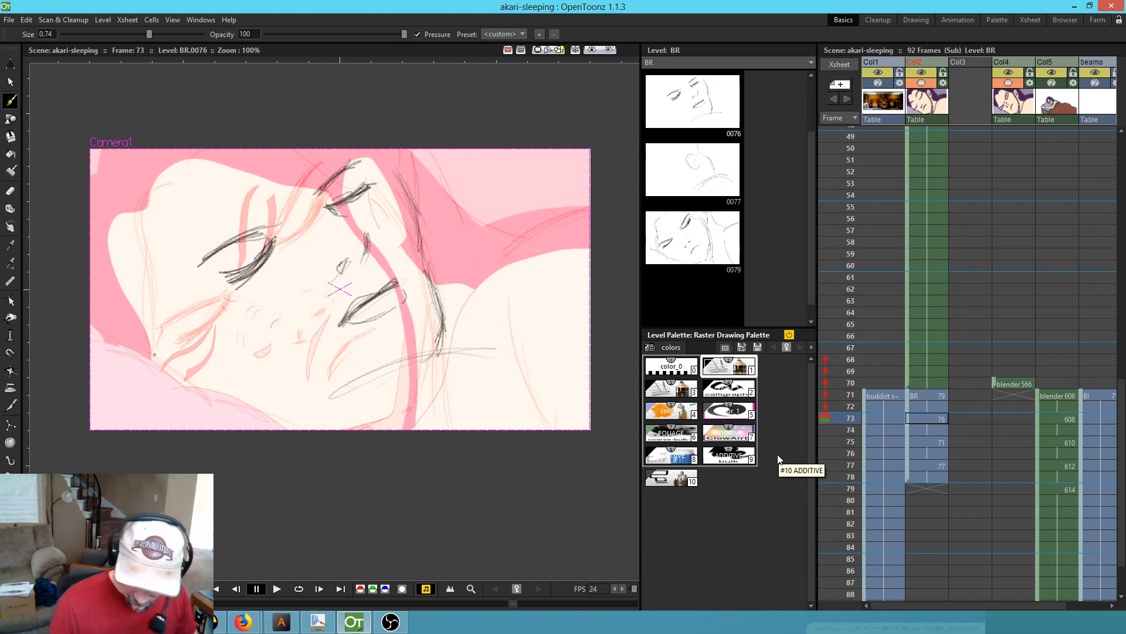
left_click_drag(825, 359, 822, 409)
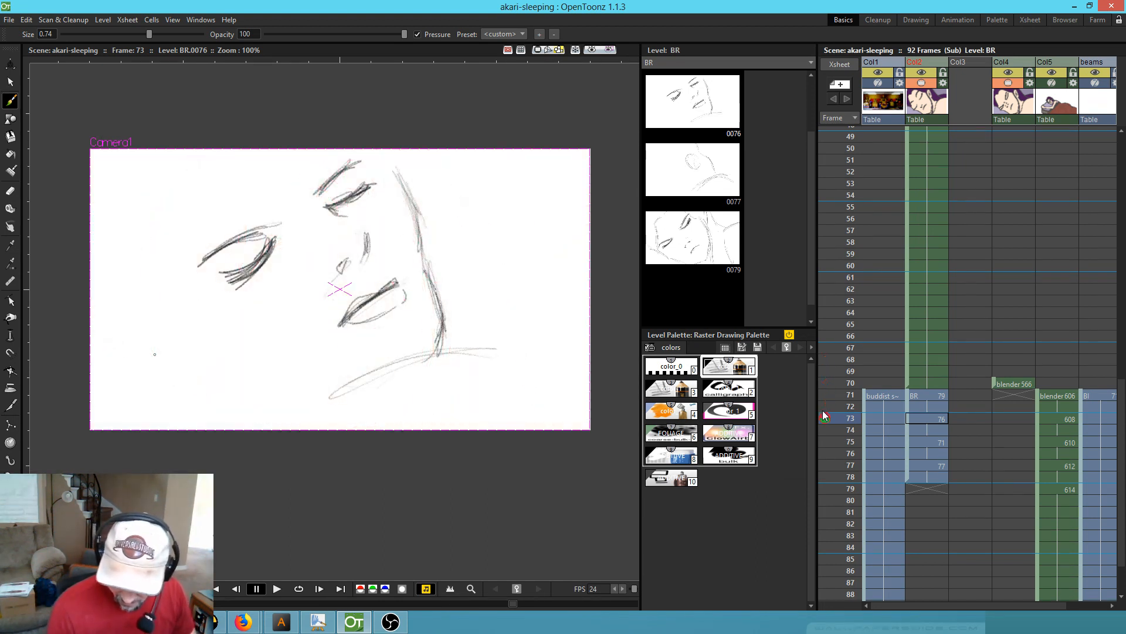
- Return to the frame 71 drawing and darken the short hairline stroke above the forehead, flipping to frame 31 for reference
left_click(931, 397)
key("comma")
key("period")
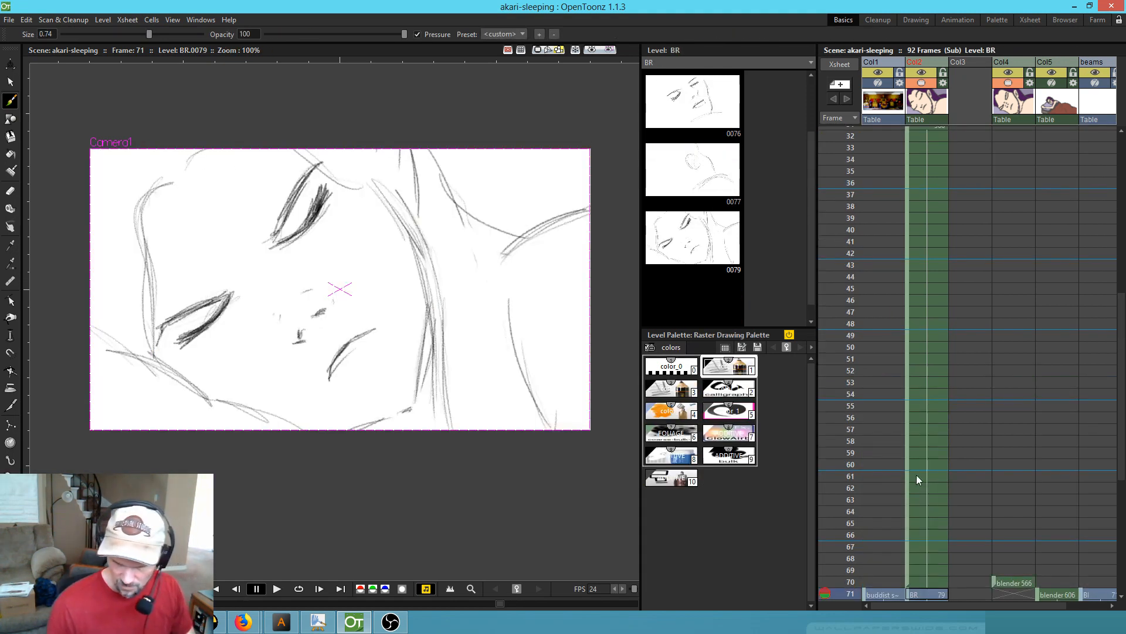
left_click_drag(189, 153, 187, 166)
key("comma")
key("period")
- Sketch the curved hair lines above the upper eye and the small brow marks between the eyes, comparing with frame 31
mouse_move(279, 150)
left_mouse_down()
mouse_move(373, 197)
mouse_move(392, 180)
left_mouse_up()
mouse_move(283, 149)
left_mouse_down()
mouse_move(366, 195)
mouse_move(390, 184)
left_mouse_up()
key("comma")
key("period")
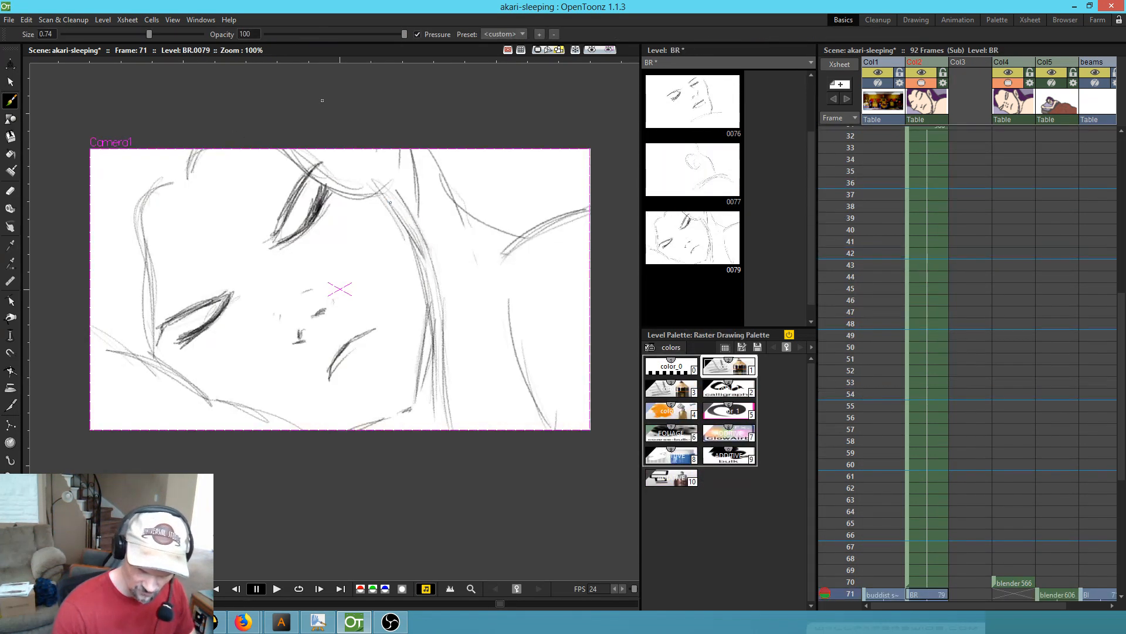
left_click_drag(330, 163, 346, 176)
key("comma")
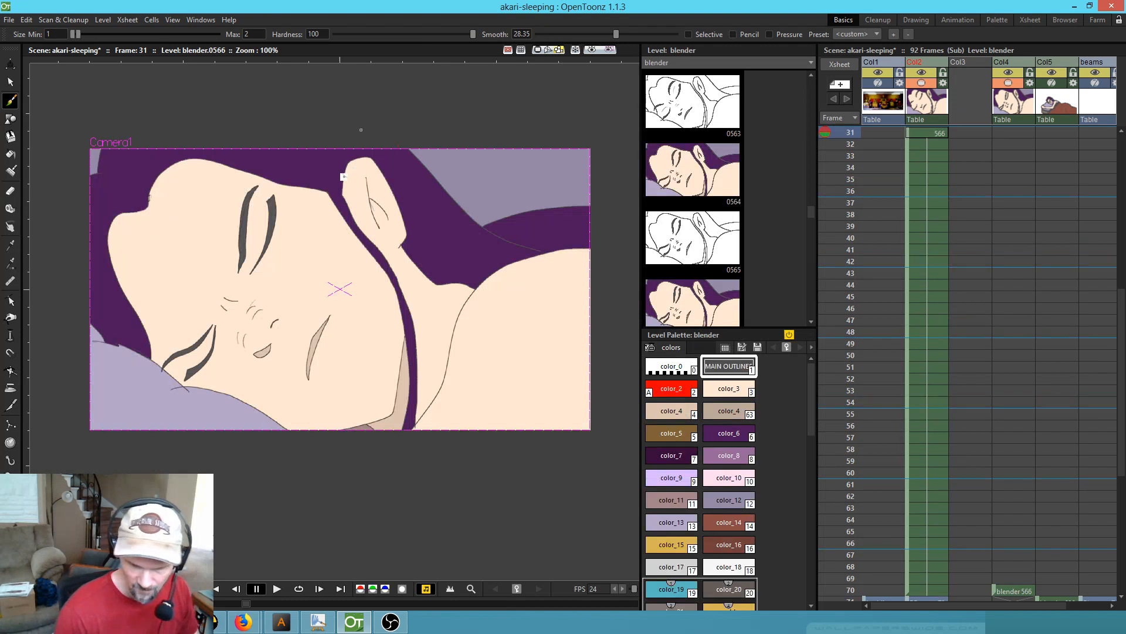
key("period")
key("comma")
key("period")
key("comma")
key("period")
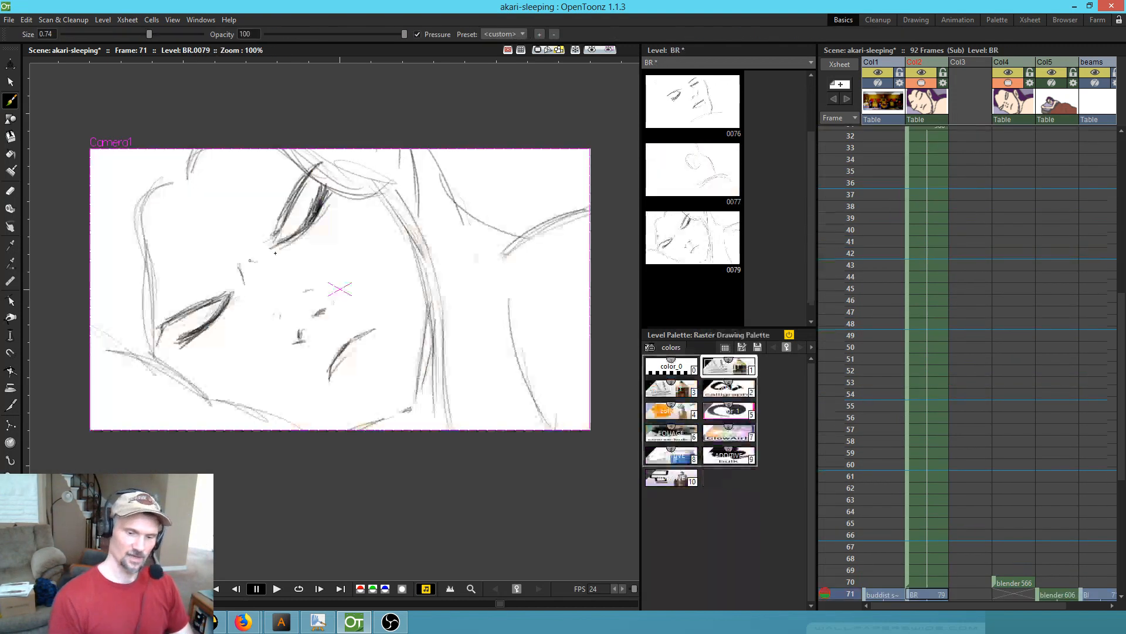
- Draw the lower cheek and chin contour along the canvas's lower edge and darken the jaw line, checking against frame 31
left_click_drag(215, 400, 322, 428)
mouse_move(222, 408)
left_mouse_down()
mouse_move(329, 430)
mouse_move(297, 414)
mouse_move(404, 412)
left_mouse_up()
key("comma")
key("period")
left_click_drag(424, 278, 414, 413)
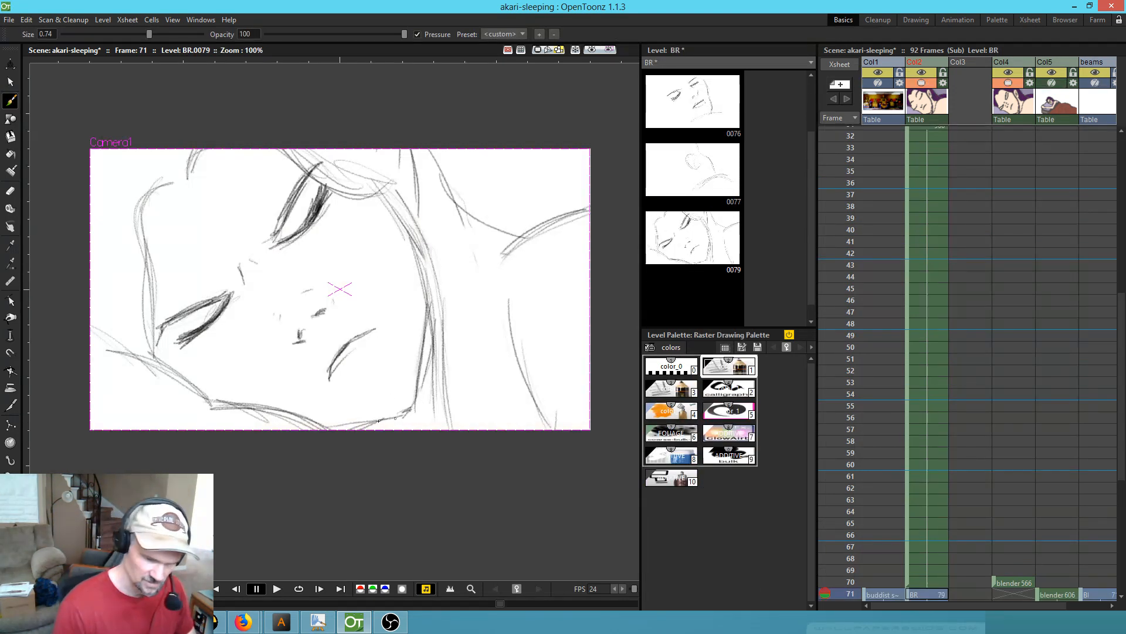
key("comma")
key("period")
key("comma")
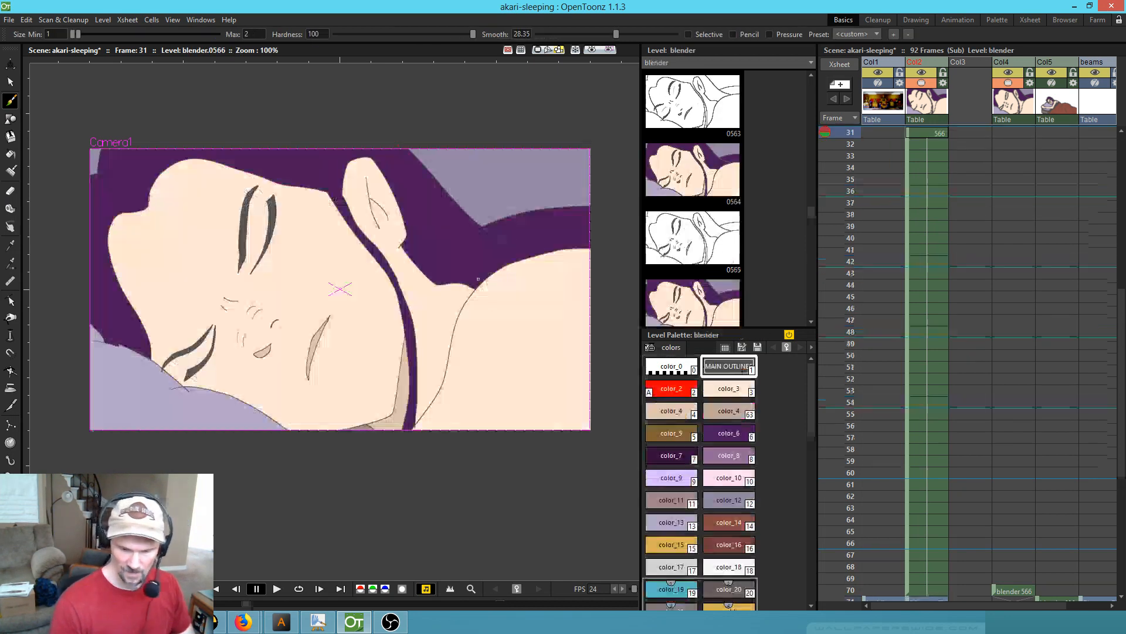
key("period")
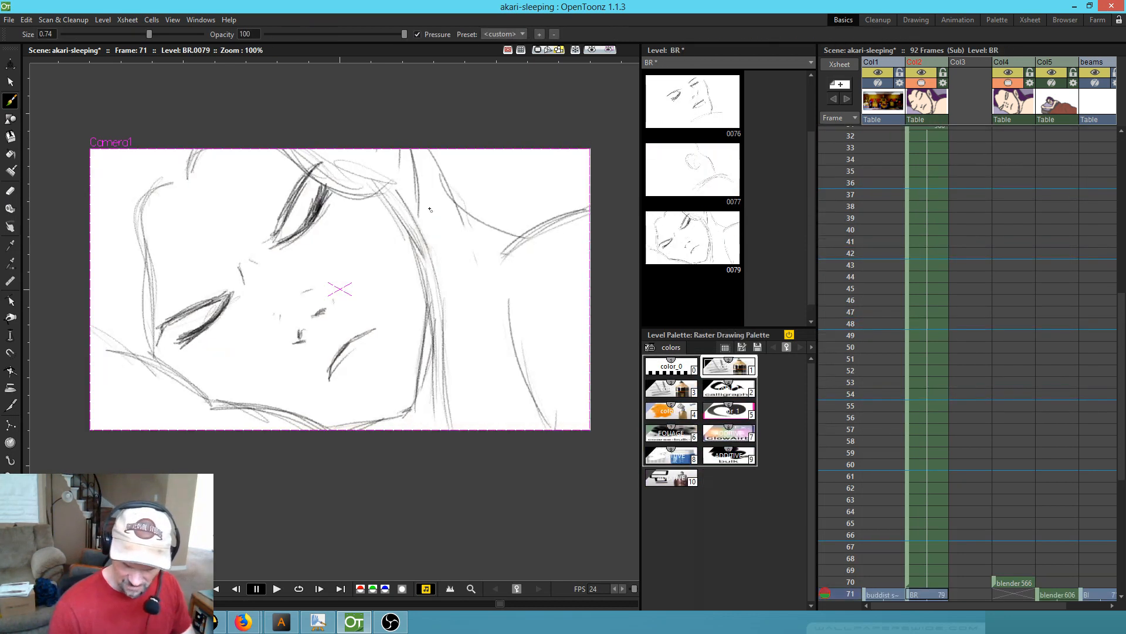
- Connect the neck and shoulder lines with a corner and add the arm line below it, checking against frame 31
left_click_drag(450, 284, 491, 299)
key("comma")
key("period")
mouse_move(474, 295)
left_mouse_down()
mouse_move(510, 256)
mouse_move(480, 351)
mouse_move(495, 402)
left_mouse_up()
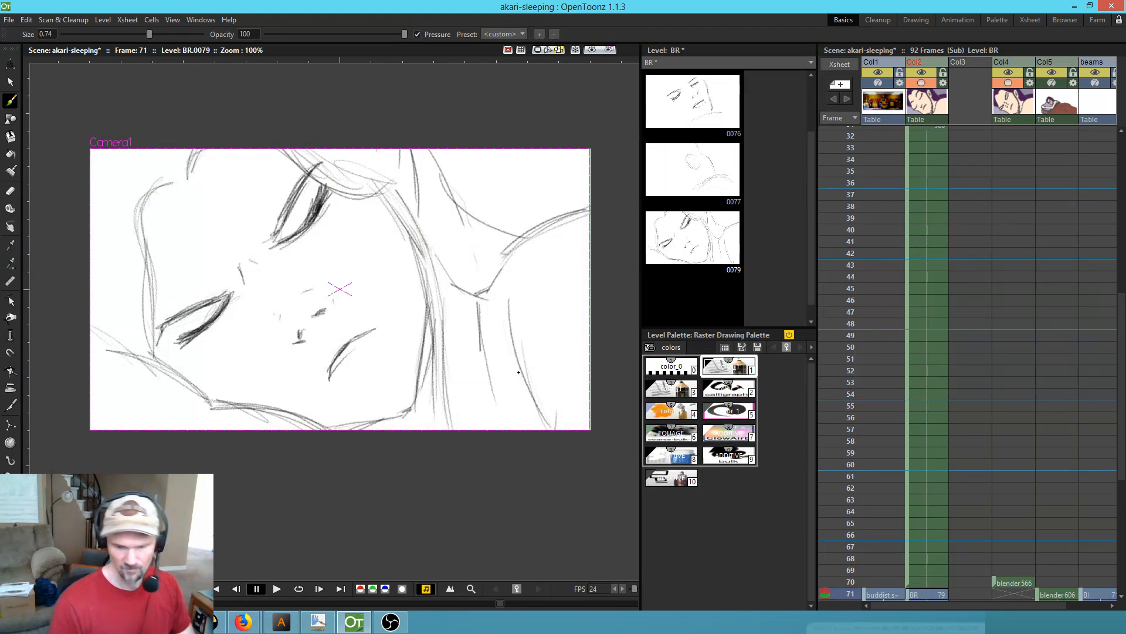
key("comma")
key("period")
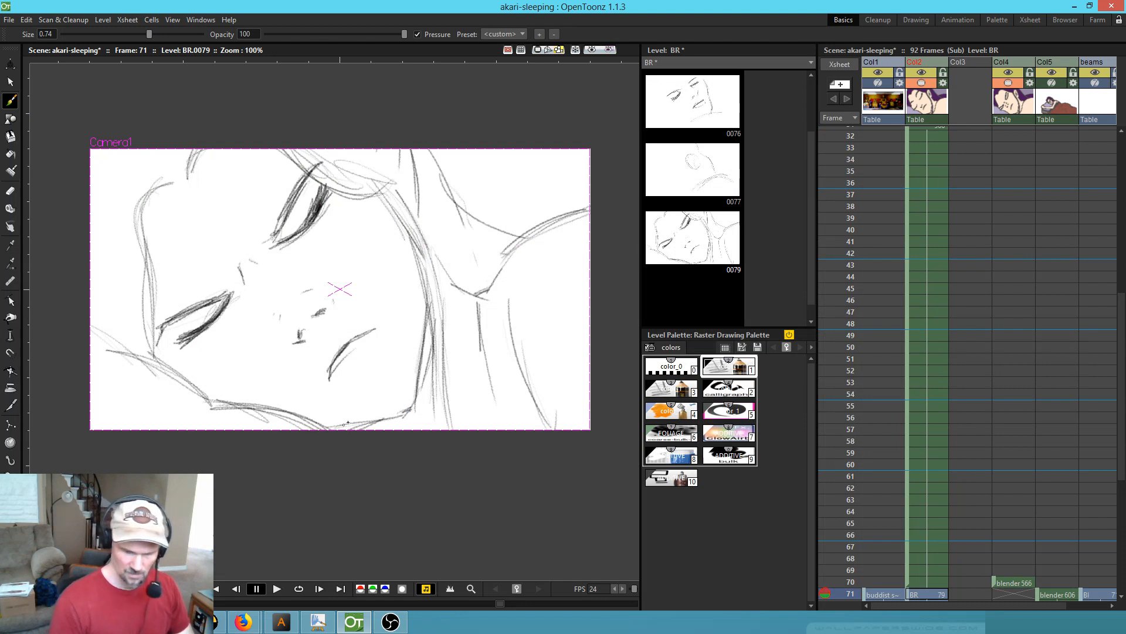
key("comma")
key("period")
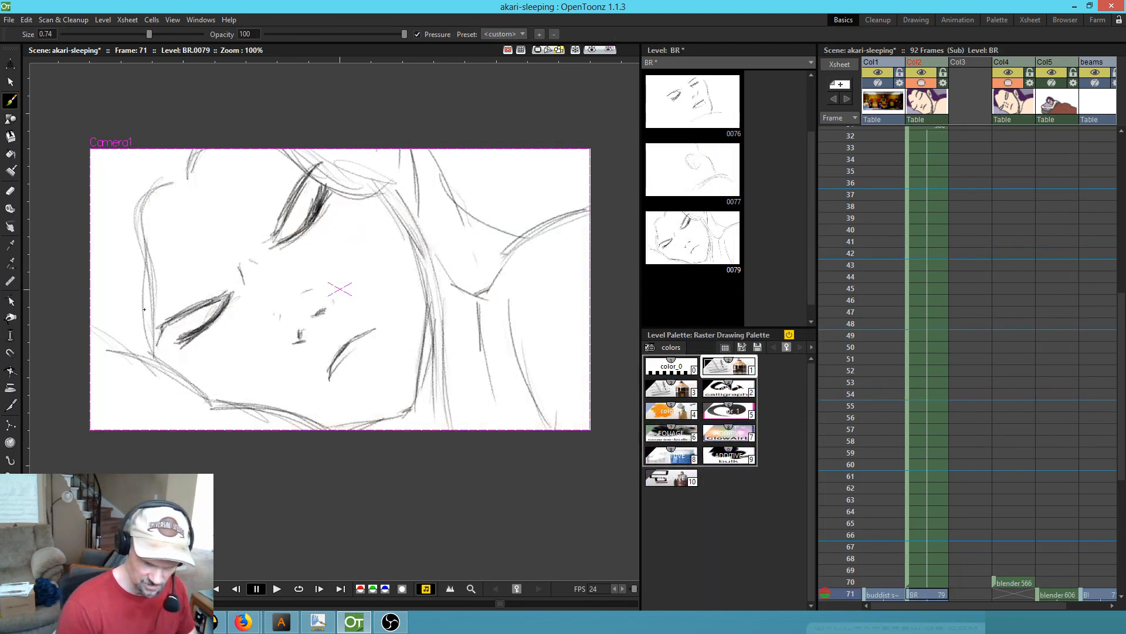
- Sketch short hair strokes at the canvas's left edge near the lower eye, checking frame 31, and erase the stray line crossing there
key("shift+comma")
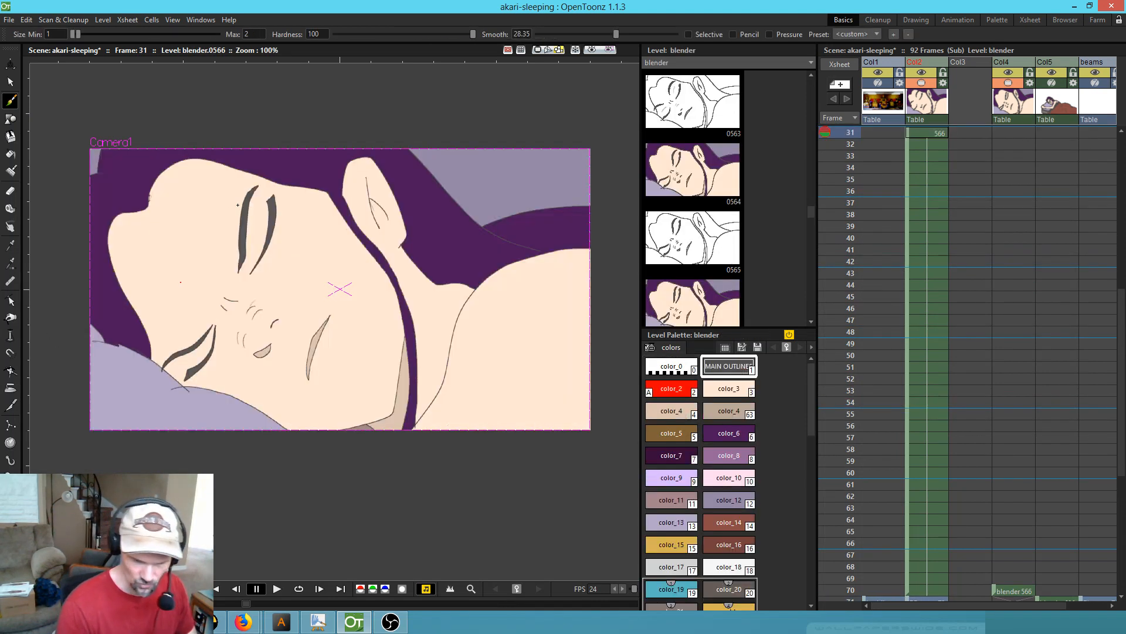
key("shift+period")
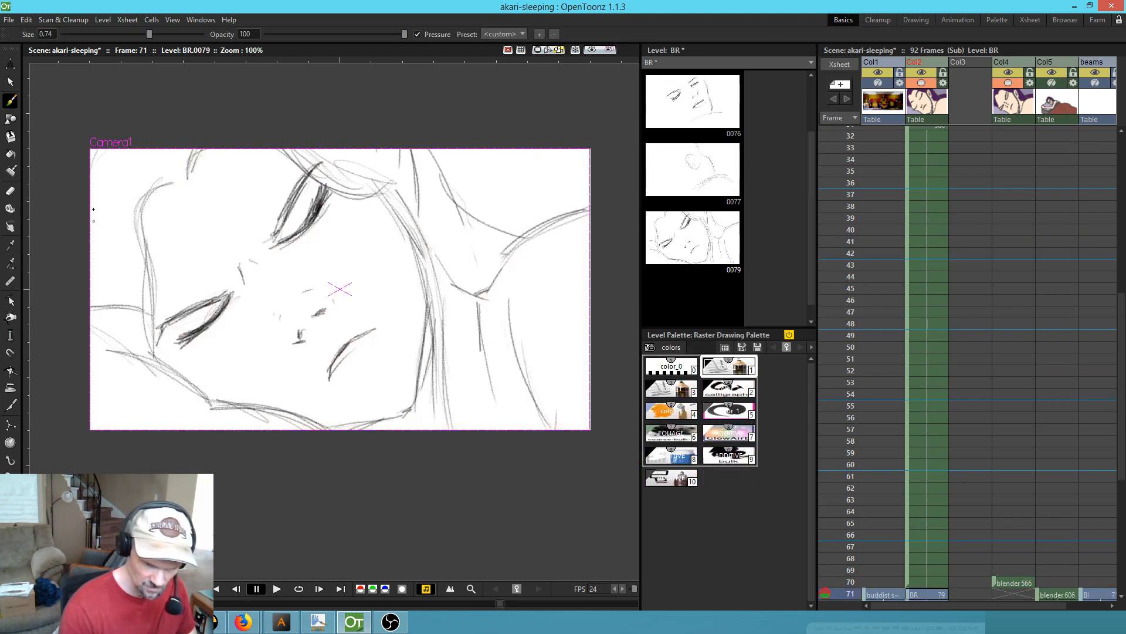
left_click_drag(92, 241, 138, 312)
left_click_drag(92, 244, 137, 333)
left_click_drag(91, 264, 147, 354)
left_click_drag(120, 285, 151, 349)
left_click_drag(97, 246, 128, 301)
key("a")
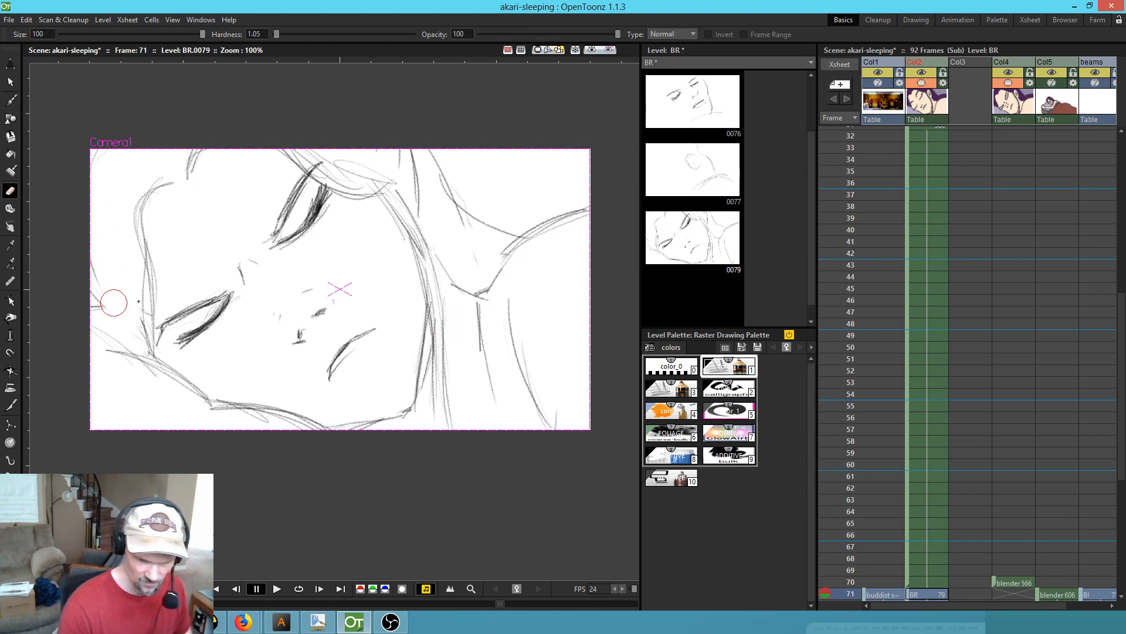
- Sketch the hair tips and long strands around the forehead beside the lower eye, then flip between frames 71 and 73 to compare
key("ctrl+s")
key("b")
mouse_move(104, 291)
left_mouse_down()
mouse_move(109, 328)
mouse_move(147, 351)
left_mouse_up()
left_click_drag(101, 264, 112, 320)
left_click_drag(97, 246, 109, 298)
mouse_move(93, 283)
left_mouse_down()
mouse_move(108, 317)
mouse_move(103, 299)
mouse_move(123, 300)
left_mouse_up()
mouse_move(159, 171)
left_mouse_down()
mouse_move(101, 235)
mouse_move(107, 319)
mouse_move(185, 380)
left_mouse_up()
left_click_drag(151, 305, 175, 369)
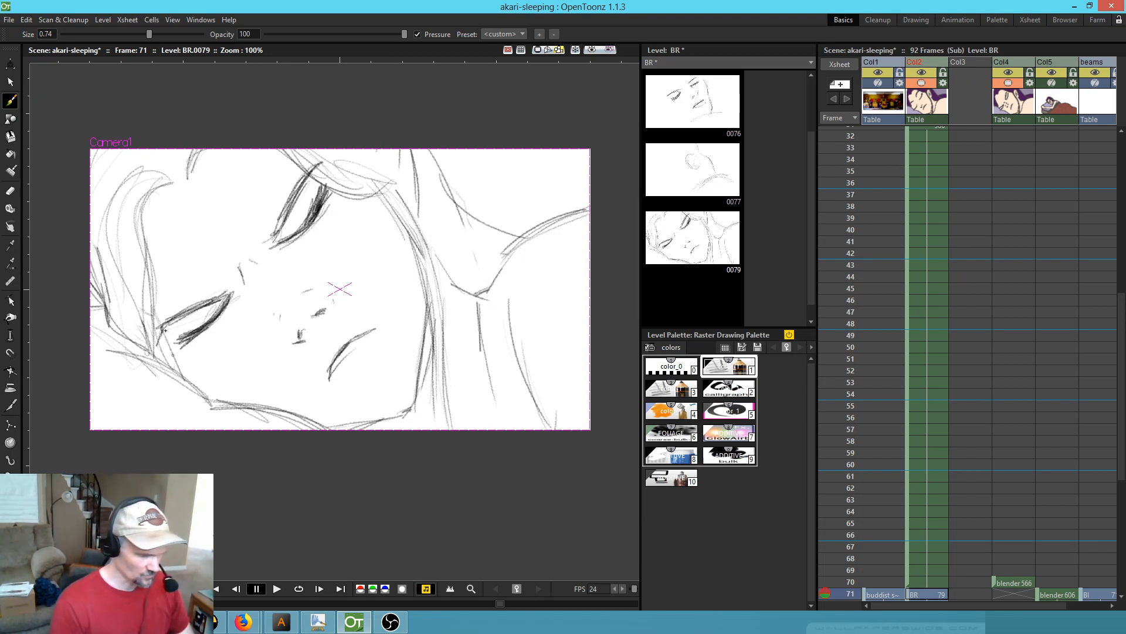
key("period")
key("comma")
key("period")
key("comma")
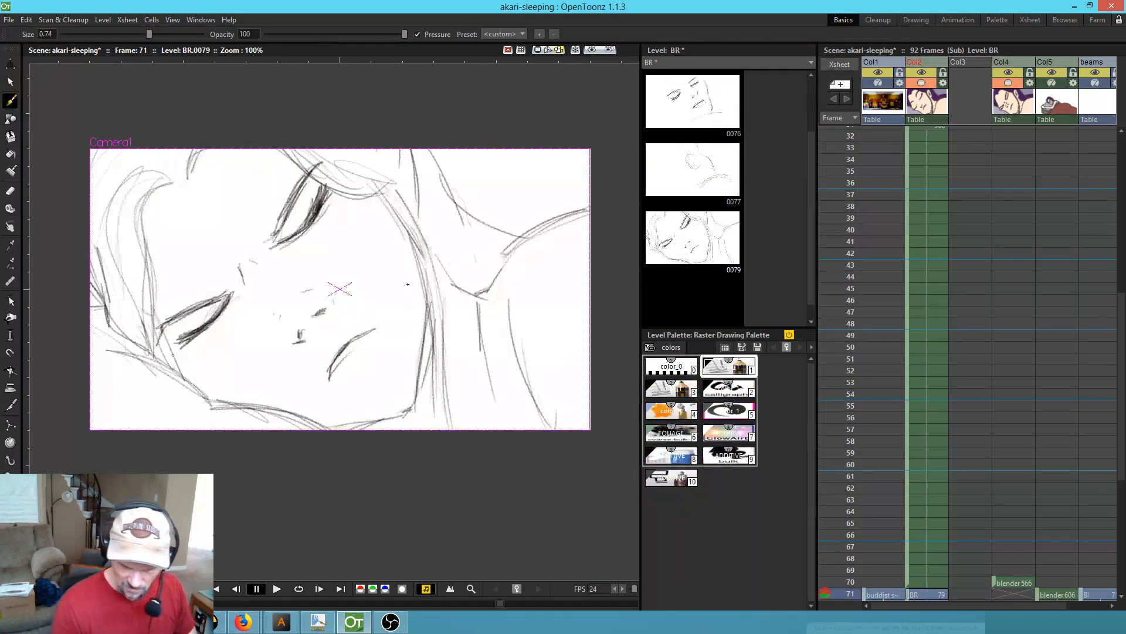
- Darken the chin line, the hair strand running beside the cheek, and the curved hairline at the forehead
mouse_move(338, 424)
left_mouse_down()
mouse_move(399, 415)
mouse_move(426, 340)
mouse_move(425, 258)
mouse_move(411, 402)
mouse_move(359, 425)
mouse_move(412, 411)
mouse_move(435, 428)
mouse_move(436, 367)
mouse_move(440, 428)
left_mouse_up()
left_click_drag(440, 428, 443, 311)
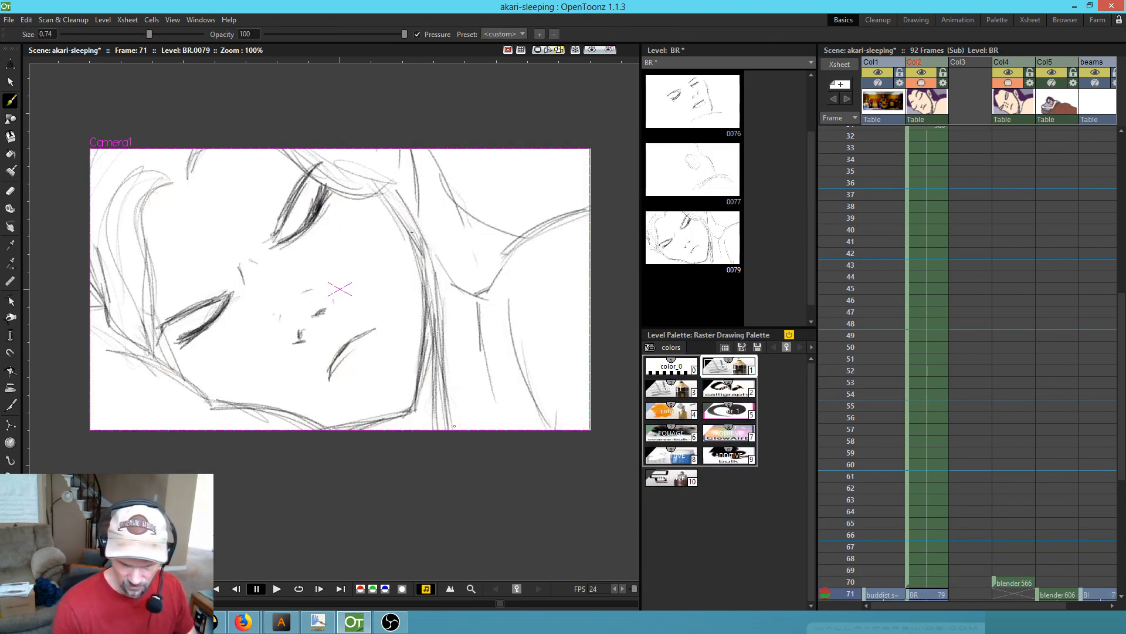
mouse_move(396, 214)
left_mouse_down()
mouse_move(427, 288)
mouse_move(411, 222)
mouse_move(433, 351)
left_mouse_up()
left_click_drag(433, 349, 435, 304)
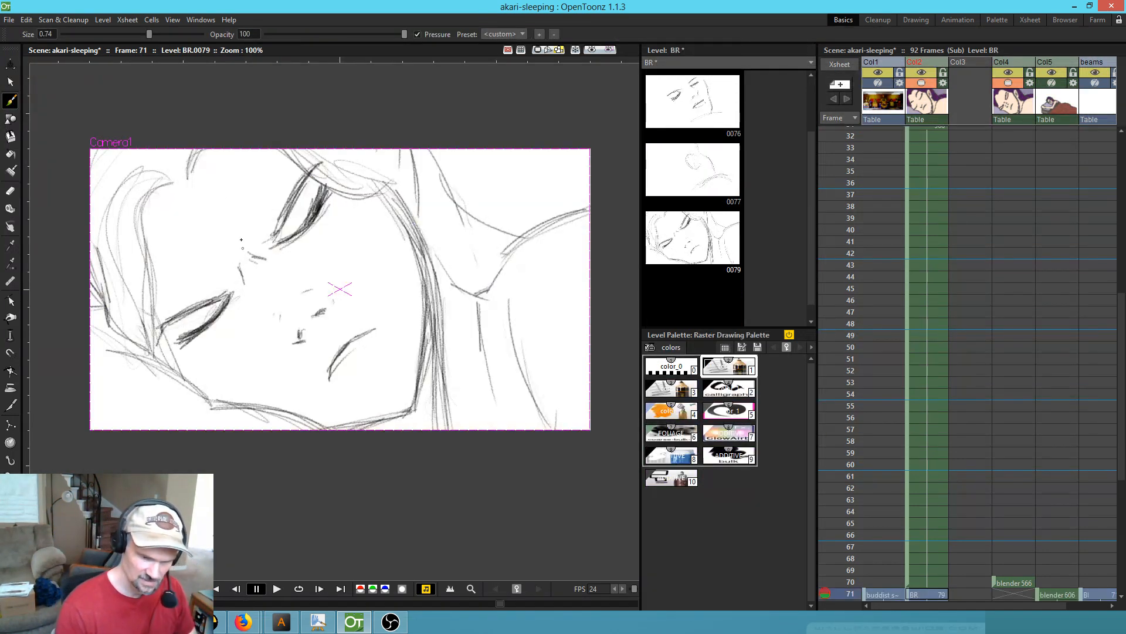
left_click_drag(154, 174, 140, 216)
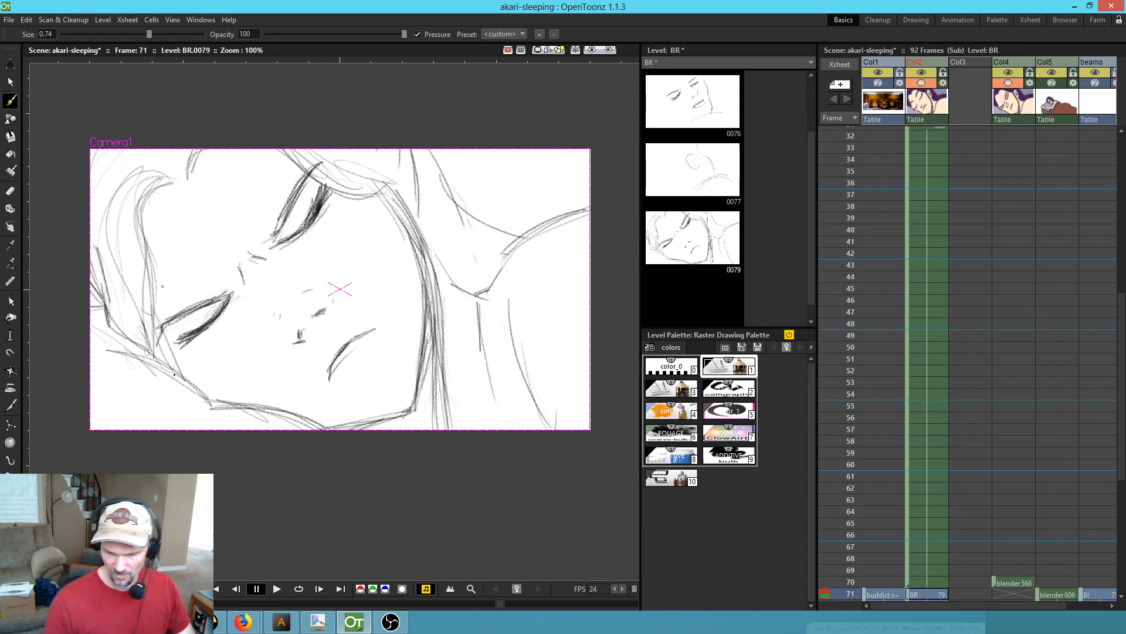
scroll(958, 418, "down", 5)
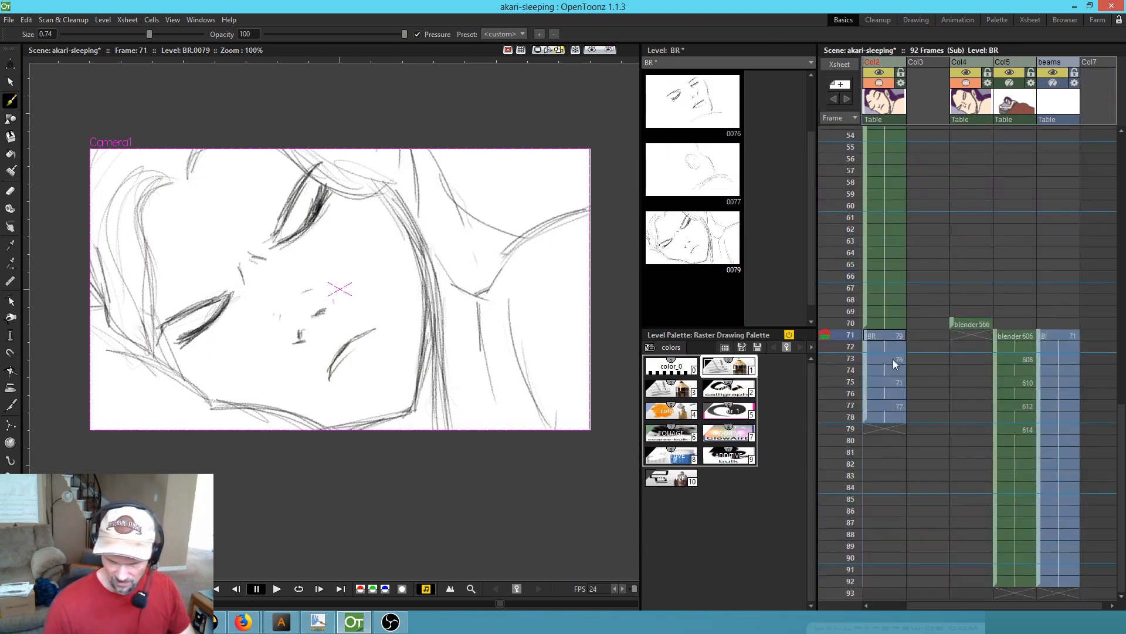
left_click(895, 359)
left_click(825, 335)
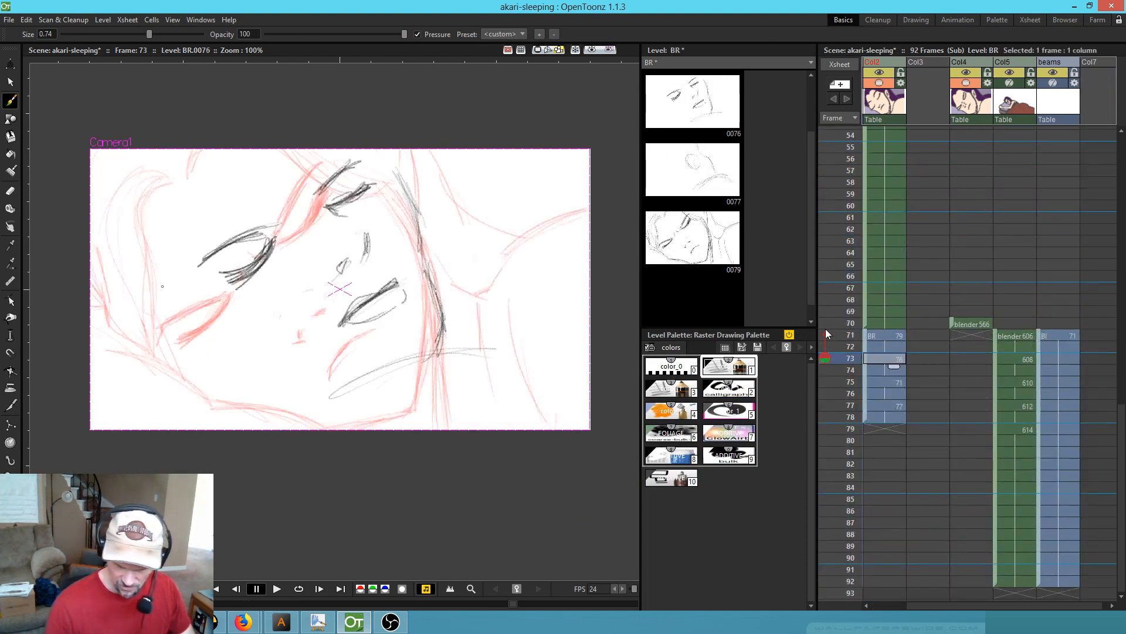
left_click_drag(825, 328, 825, 311)
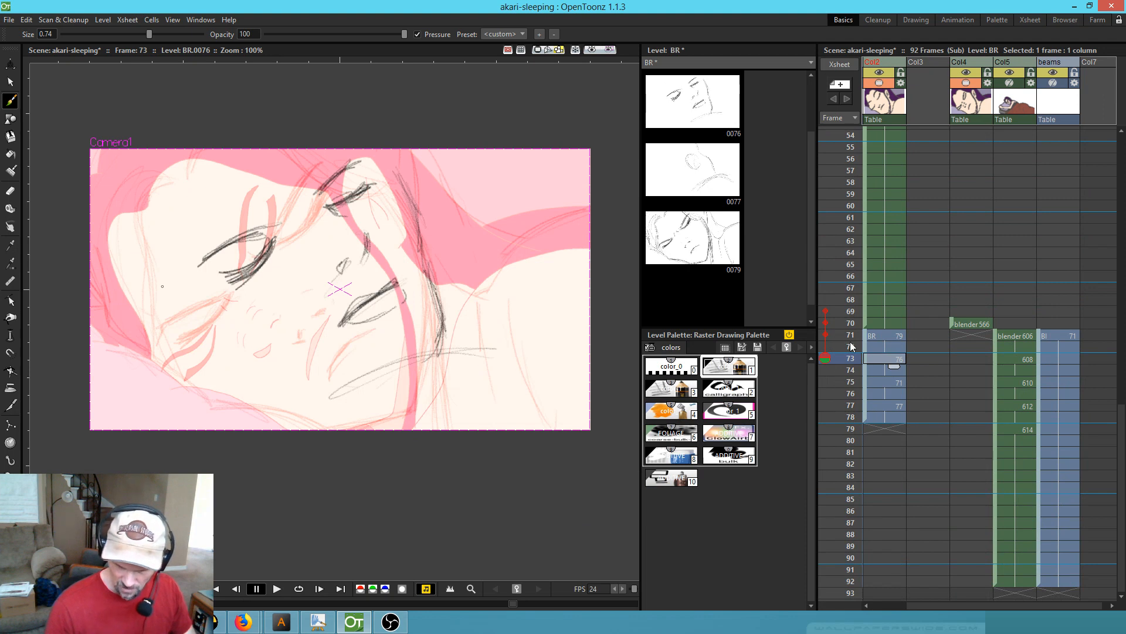
left_click(825, 357)
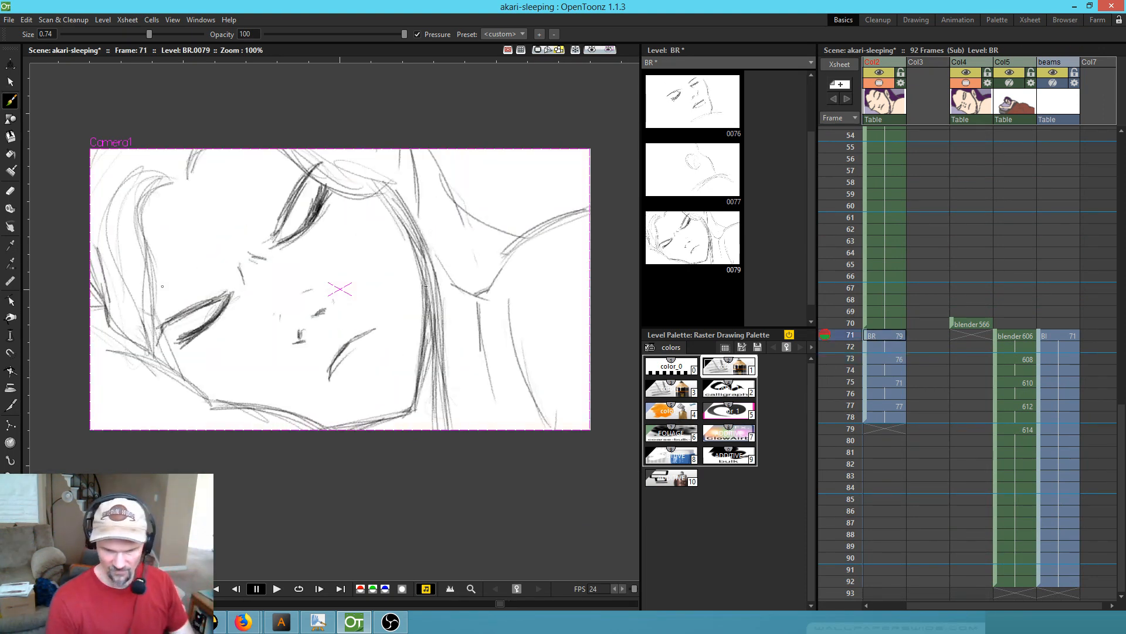
- Go to the frame 73 drawing and erase the nose, the mouth, the upper cheek line and the excess marks under the eyes
key(".")
key(".")
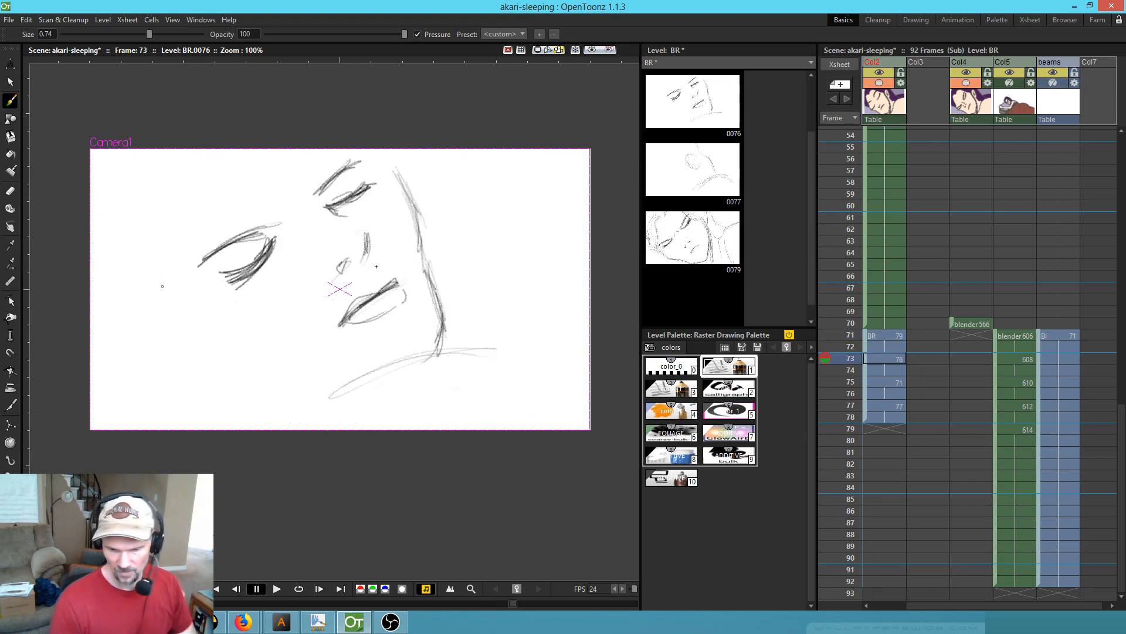
key("e")
mouse_move(371, 253)
left_mouse_down()
mouse_move(372, 225)
mouse_move(349, 249)
mouse_move(330, 213)
left_mouse_up()
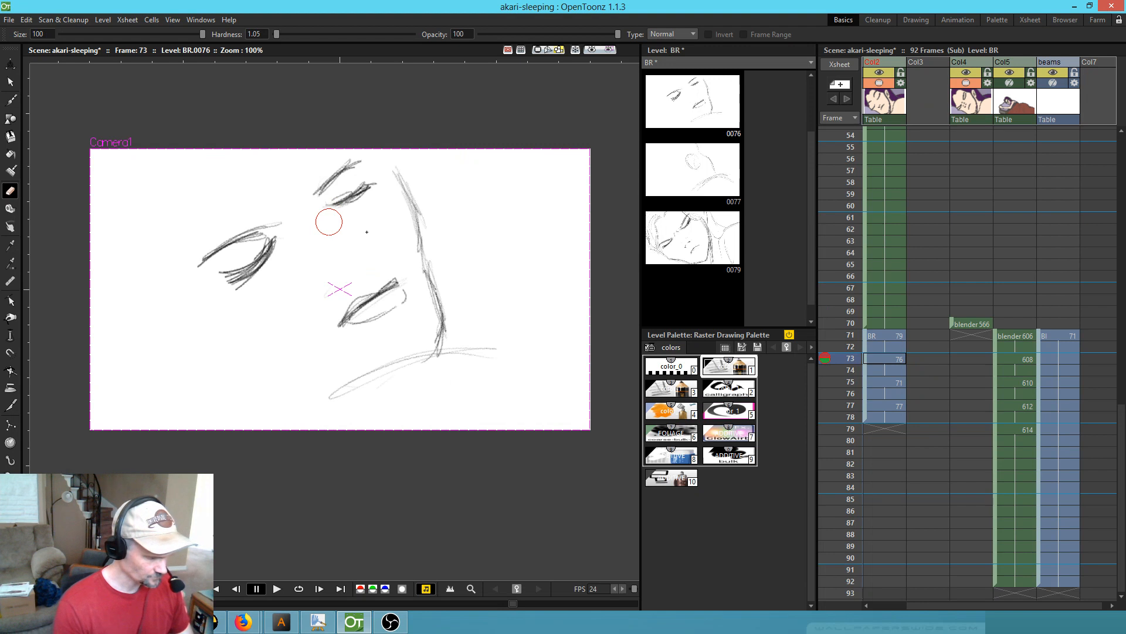
key("b")
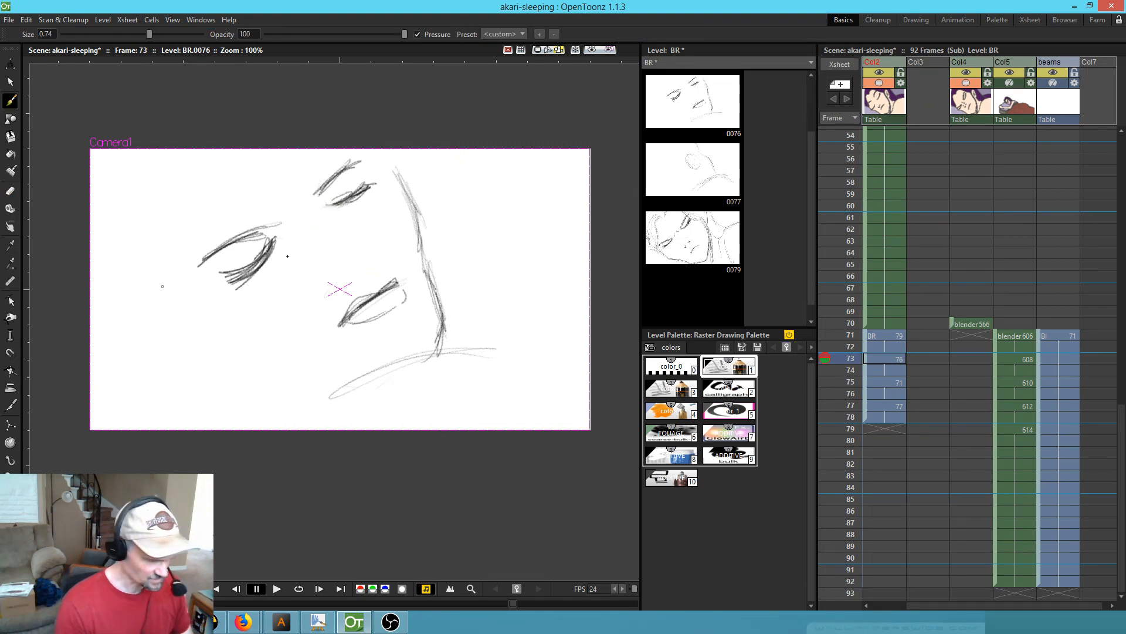
key("e")
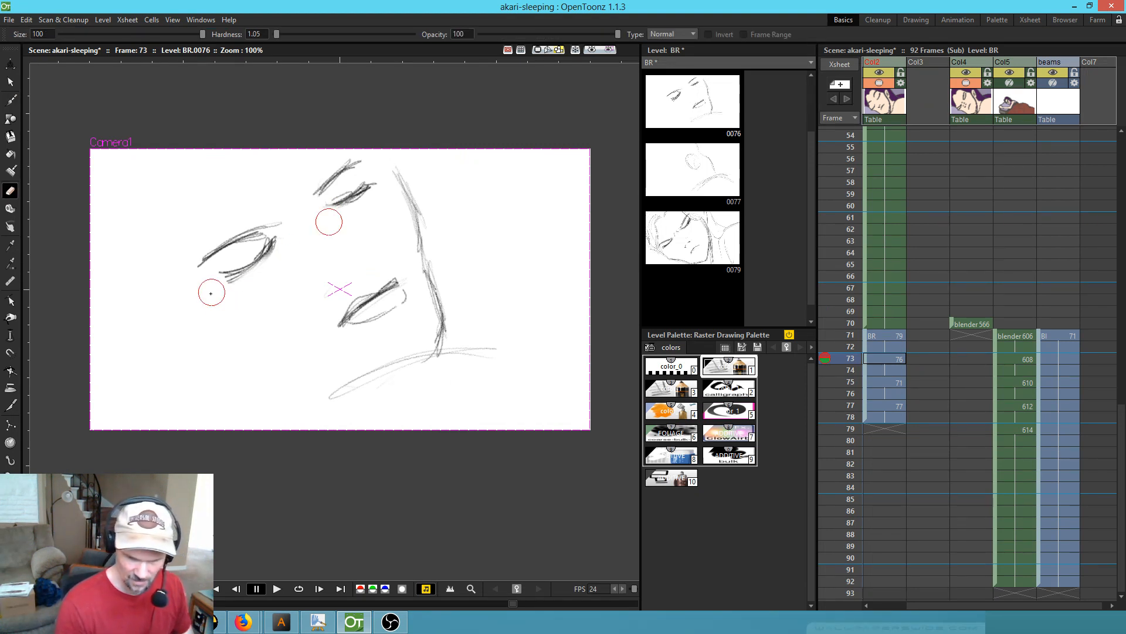
mouse_move(358, 214)
left_mouse_down()
mouse_move(391, 175)
mouse_move(402, 184)
mouse_move(369, 288)
mouse_move(389, 277)
mouse_move(357, 324)
mouse_move(327, 334)
left_mouse_up()
key("b")
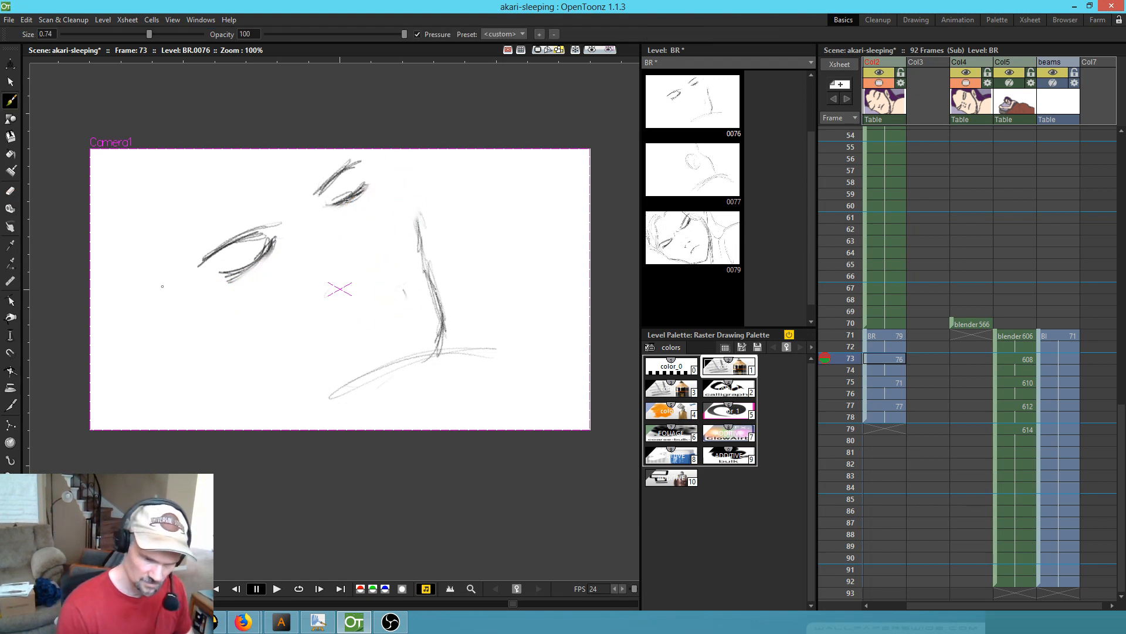
- Redraw and darken the upper and lower lids of both closed eyes on frame 73, flipping to frame 71 for comparison
left_click_drag(328, 205, 369, 170)
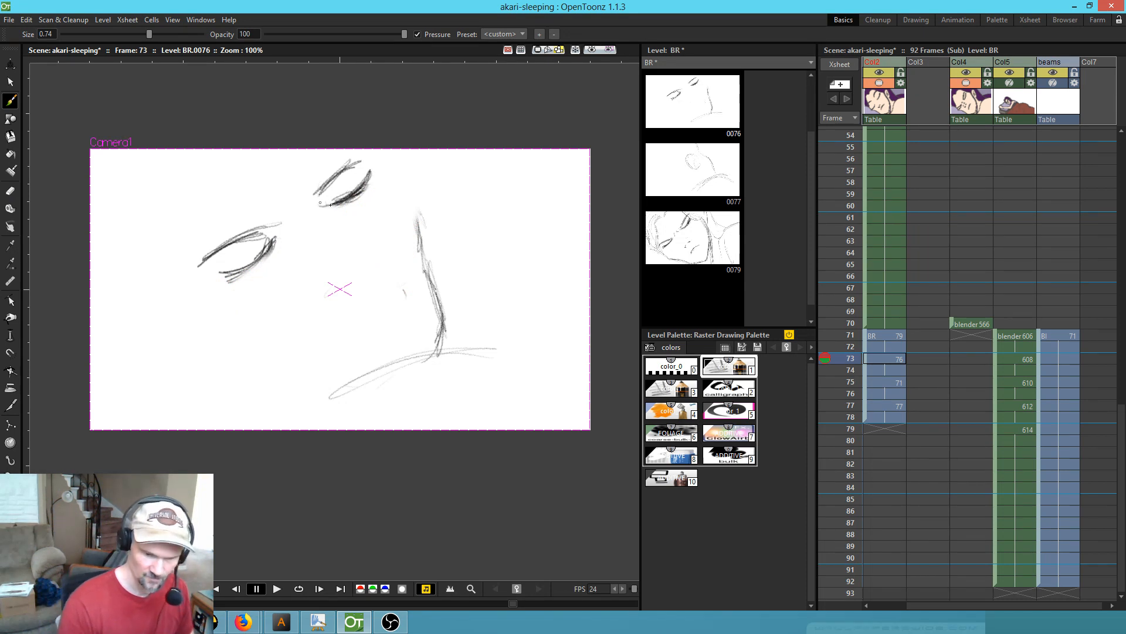
mouse_move(225, 279)
left_mouse_down()
mouse_move(275, 240)
mouse_move(270, 249)
mouse_move(271, 229)
left_mouse_up()
left_click_drag(198, 258, 270, 234)
left_click_drag(318, 195, 367, 152)
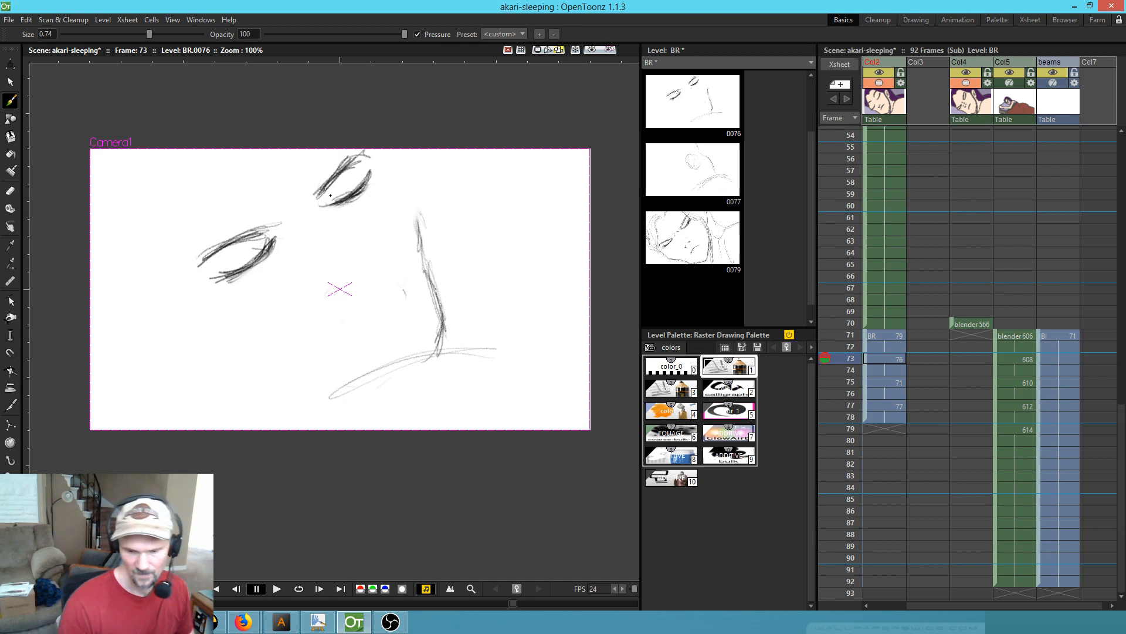
key("comma")
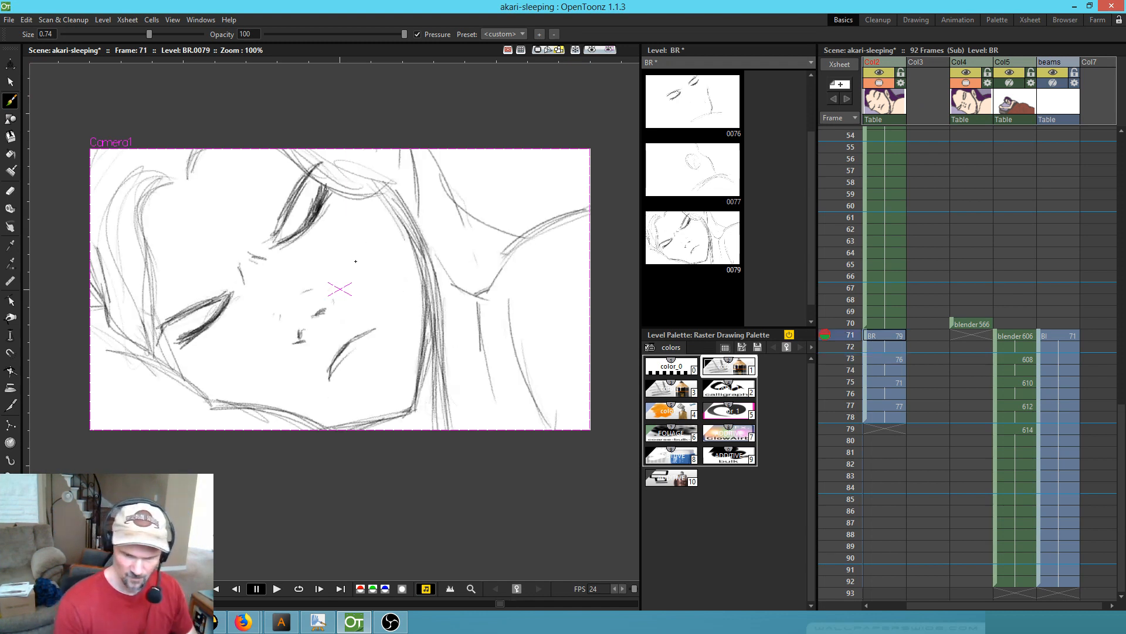
key("period")
key("comma")
key("period")
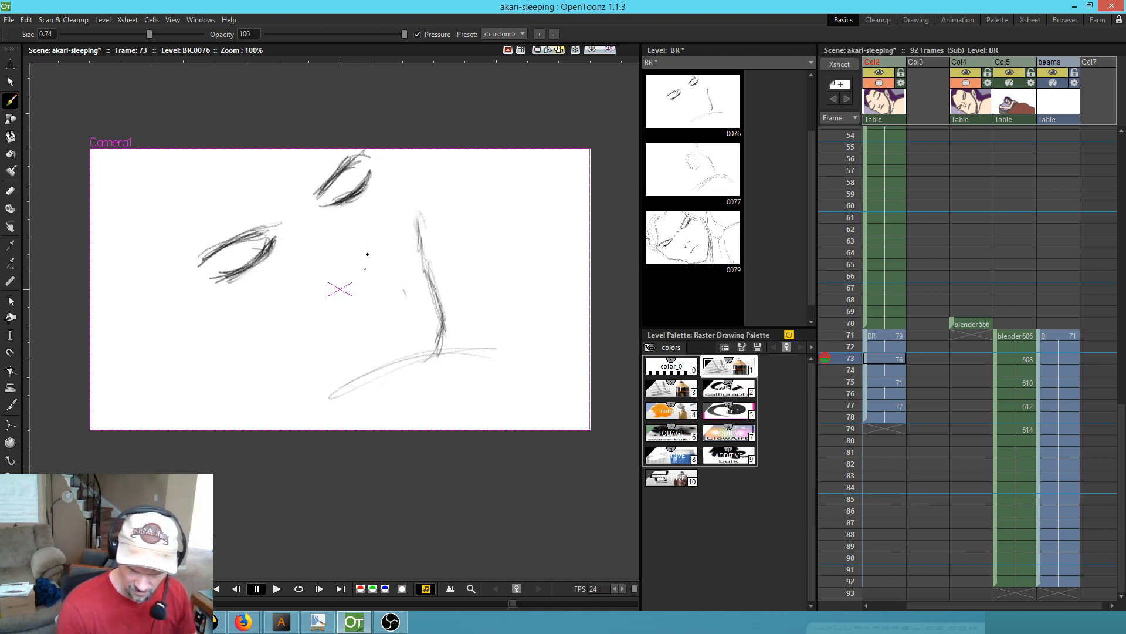
- Sketch small nostril marks for the nose between the eyes and mouth area on frame 73, comparing with the earlier drawings
left_click_drag(368, 257, 365, 276)
key("comma")
key("period")
key("comma")
key("period")
key("comma")
key("comma")
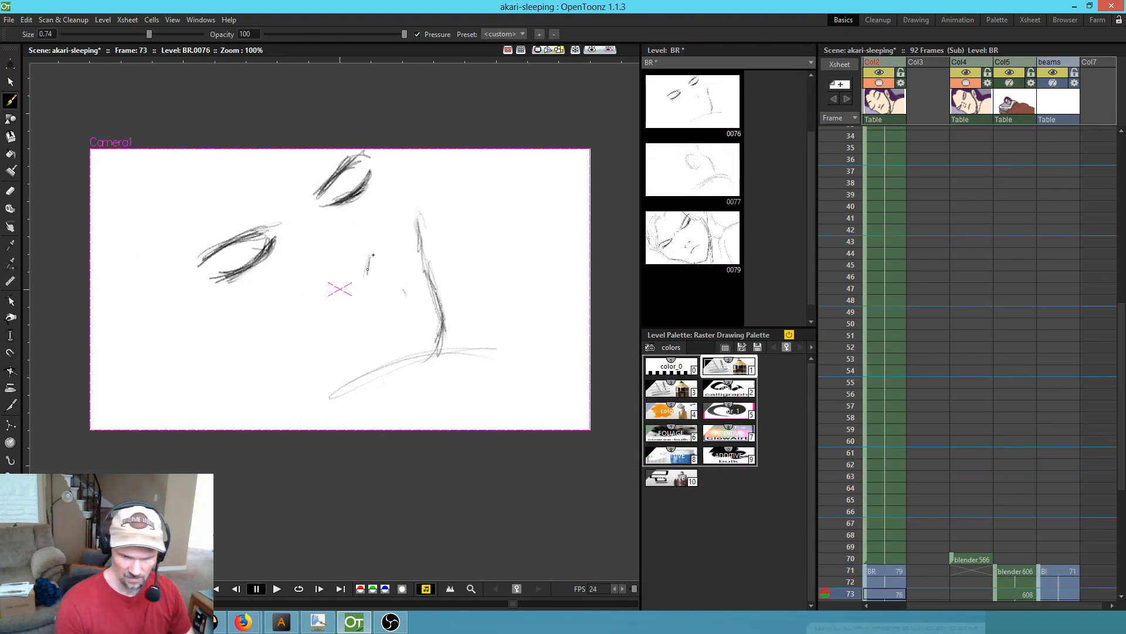
left_click_drag(367, 270, 370, 254)
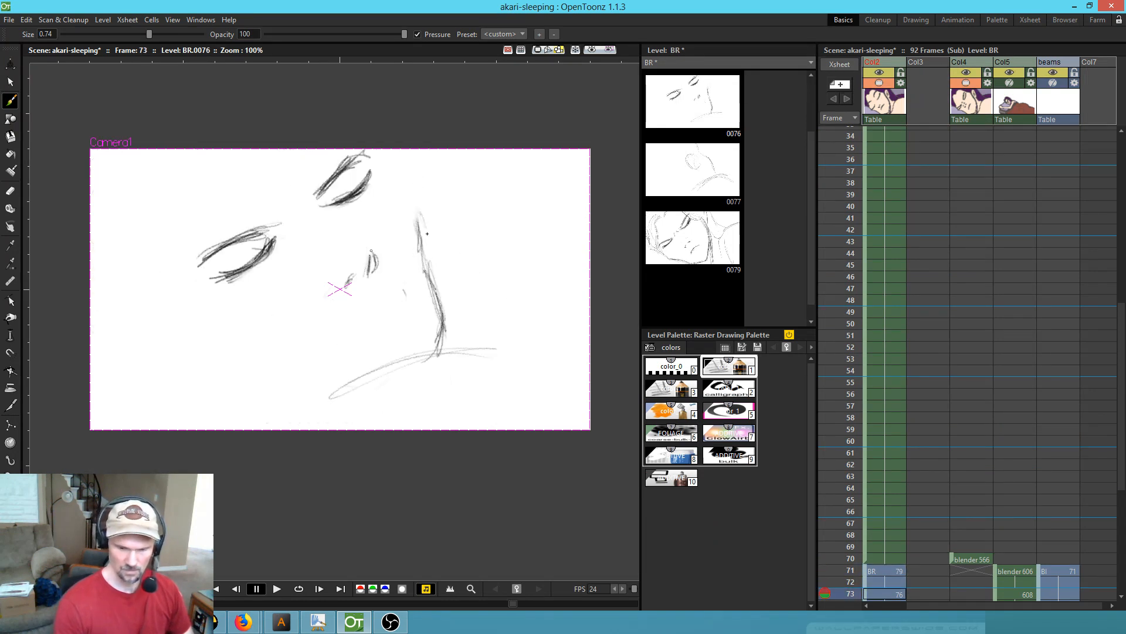
- Erase the old jaw line and the curved shoulder lines from the frame 73 drawing, checking against frame 71
key("a")
mouse_move(419, 222)
left_mouse_down()
mouse_move(445, 338)
mouse_move(423, 249)
left_mouse_up()
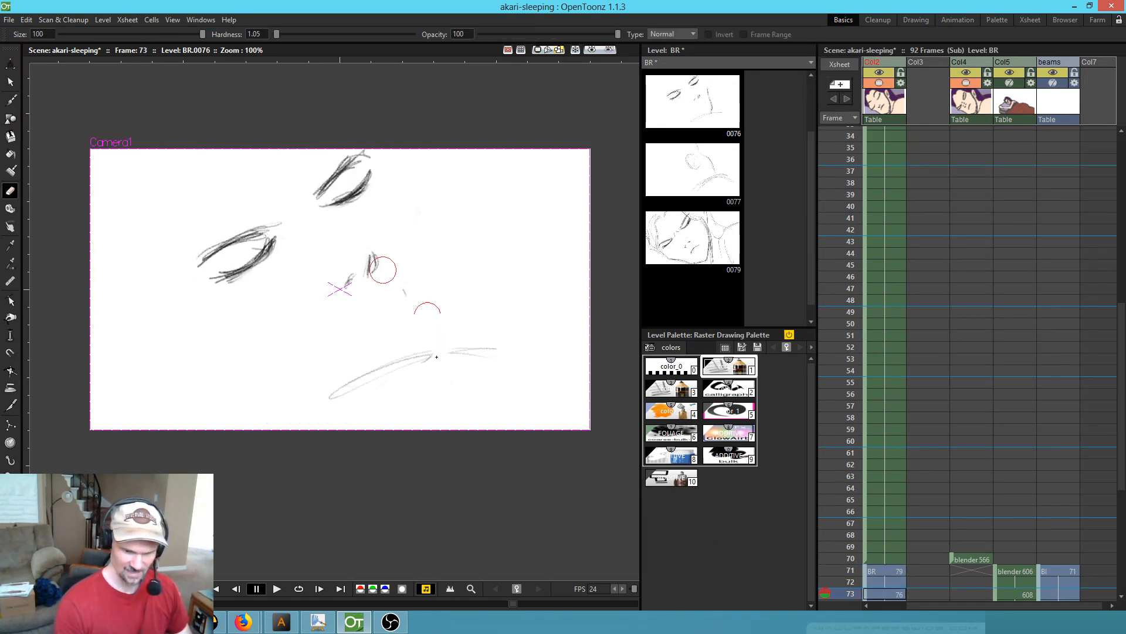
key("b")
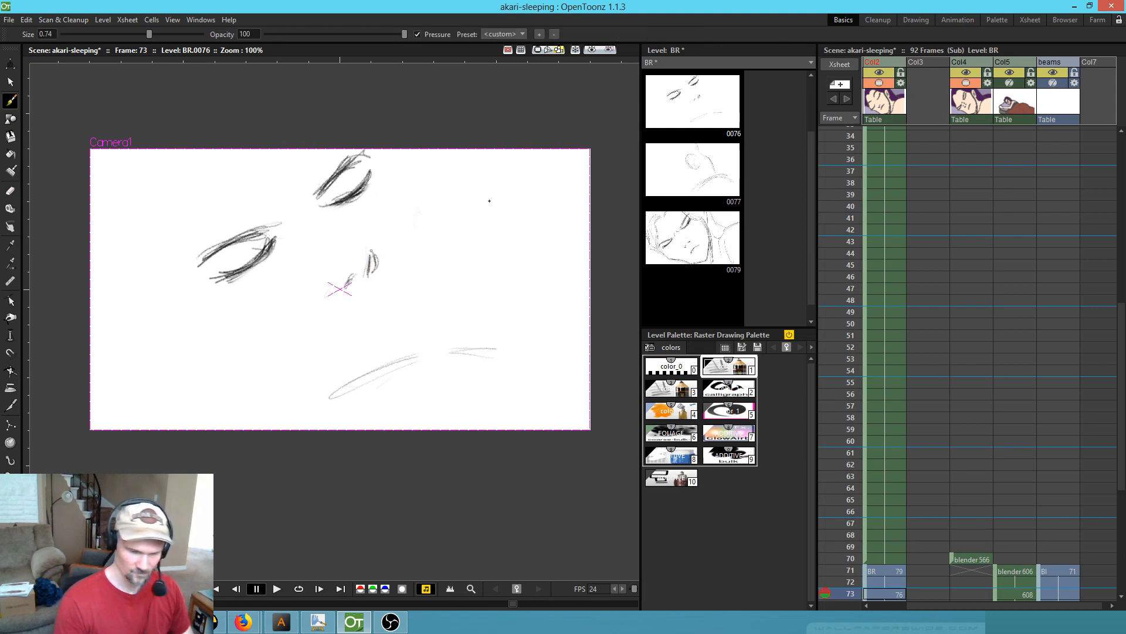
key("comma")
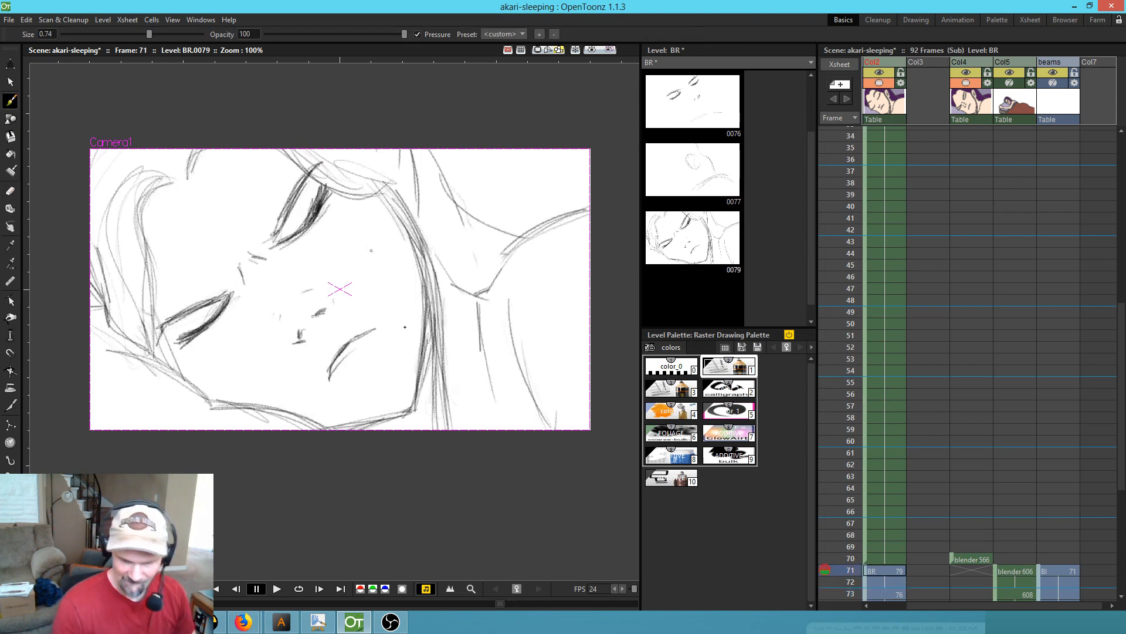
key("period")
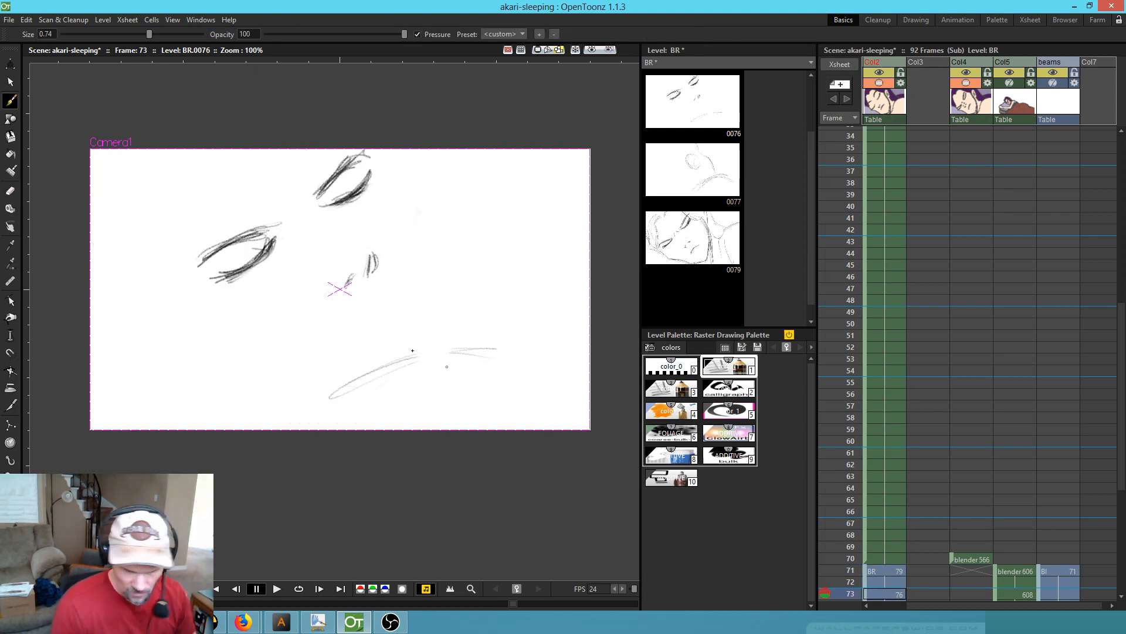
key("e")
mouse_move(410, 360)
left_mouse_down()
mouse_move(334, 393)
mouse_move(506, 333)
left_mouse_up()
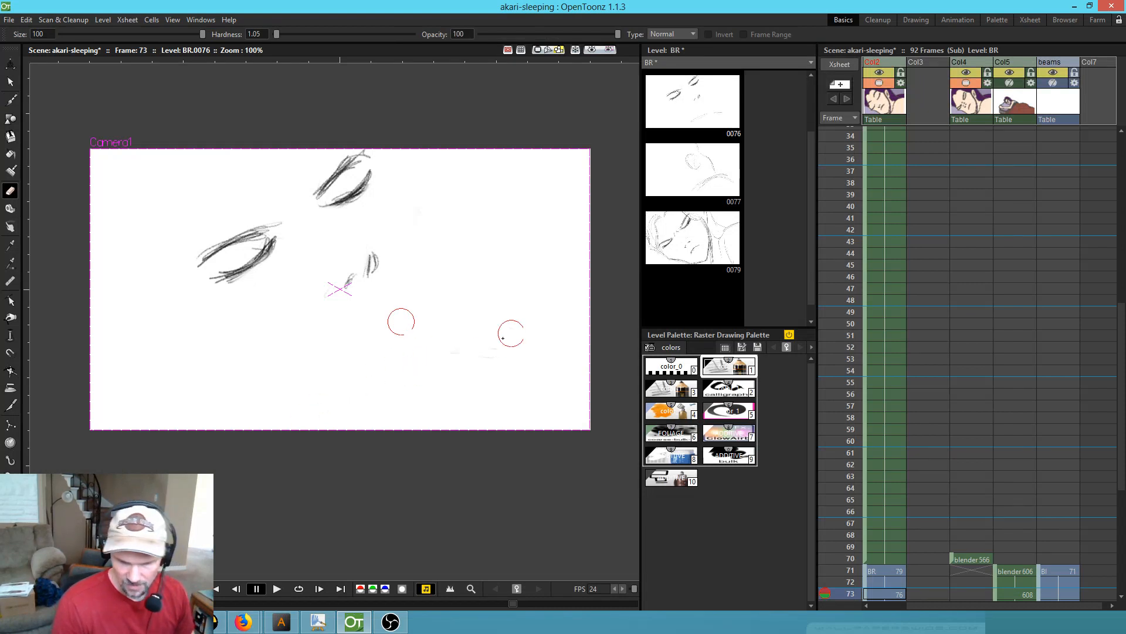
key("b")
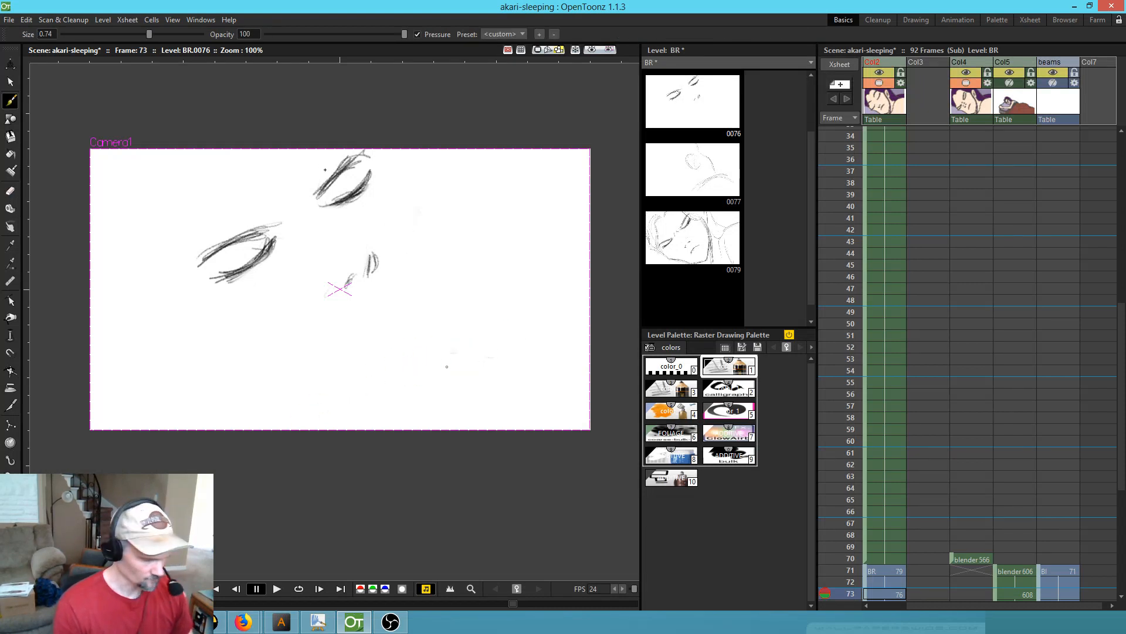
- Sketch a first faint hair curve beside the lower eye's outer corner on frame 73, flipping through frames 71 and 31 for reference
key("comma")
key("comma")
key("period")
key("period")
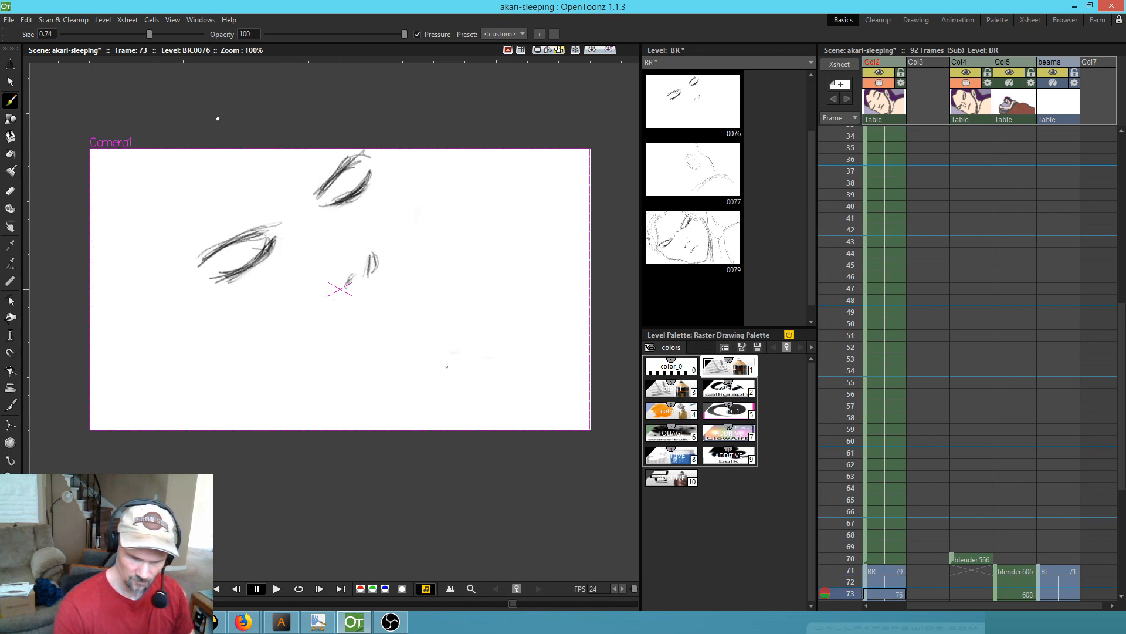
key("comma")
key("comma")
key("period")
key("period")
left_click_drag(196, 230, 189, 308)
key("comma")
key("comma")
key("period")
key("period")
- Build up the long hair strand from the canvas's top edge down past the lower eye, comparing with frames 71 and 31
left_click_drag(206, 153, 197, 331)
left_click_drag(201, 231, 177, 348)
left_click_drag(203, 151, 191, 293)
left_click_drag(206, 151, 176, 351)
left_click_drag(223, 201, 175, 355)
key("comma")
key("comma")
key("period")
key("period")
key("comma")
key("comma")
key("period")
key("period")
- Draw the light face contour running down from the lower eye, checking it against the two earlier drawings
left_click_drag(214, 285, 216, 375)
key("comma")
key("comma")
key("period")
key("period")
- Sketch the sloping pillow lines from the canvas's left edge down below the lower eye, flipping through the earlier drawings
left_click_drag(102, 338, 220, 412)
key("comma")
key("comma")
key("period")
key("period")
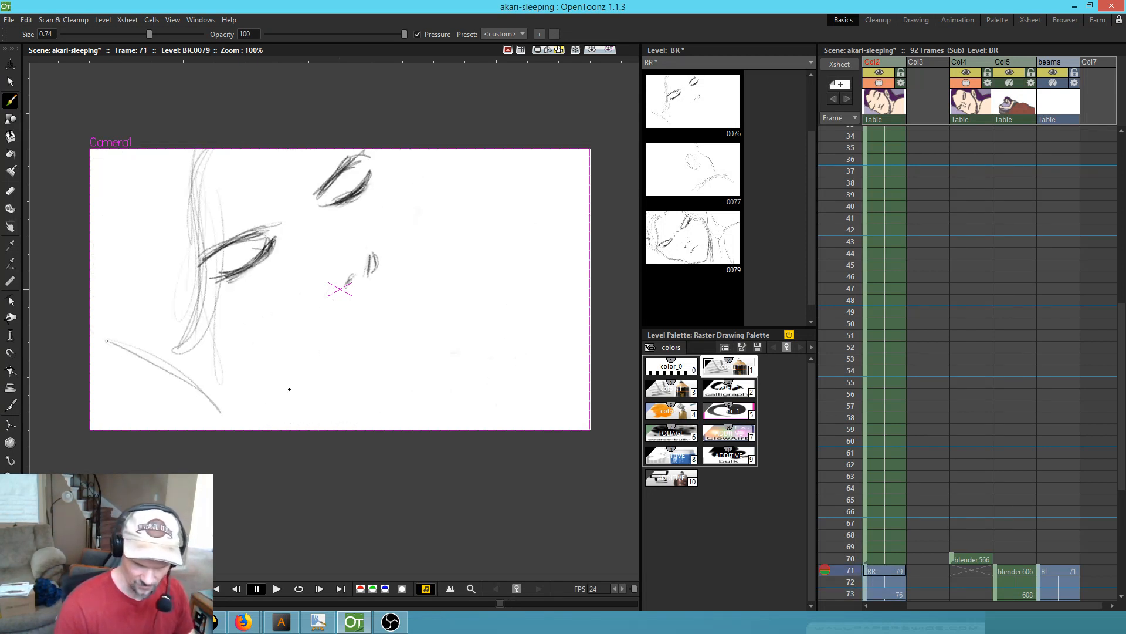
mouse_move(103, 339)
left_mouse_down()
mouse_move(194, 389)
mouse_move(97, 335)
mouse_move(218, 410)
left_mouse_up()
left_click_drag(183, 370, 291, 424)
key("comma")
key("comma")
key("period")
key("period")
- Draw the lower cheek contour curving down to the canvas's bottom edge and compare it with frames 71 and 31
left_click_drag(202, 395, 344, 428)
left_click_drag(243, 398, 347, 430)
key("comma")
key("comma")
key("period")
key("period")
key("comma")
key("comma")
key("period")
key("period")
key("comma")
key("comma")
key("period")
key("period")
- Add loose hair strands beside the forehead and at the canvas's upper-left corner, plus the hairline curve beyond the upper eye
left_click_drag(103, 151, 95, 167)
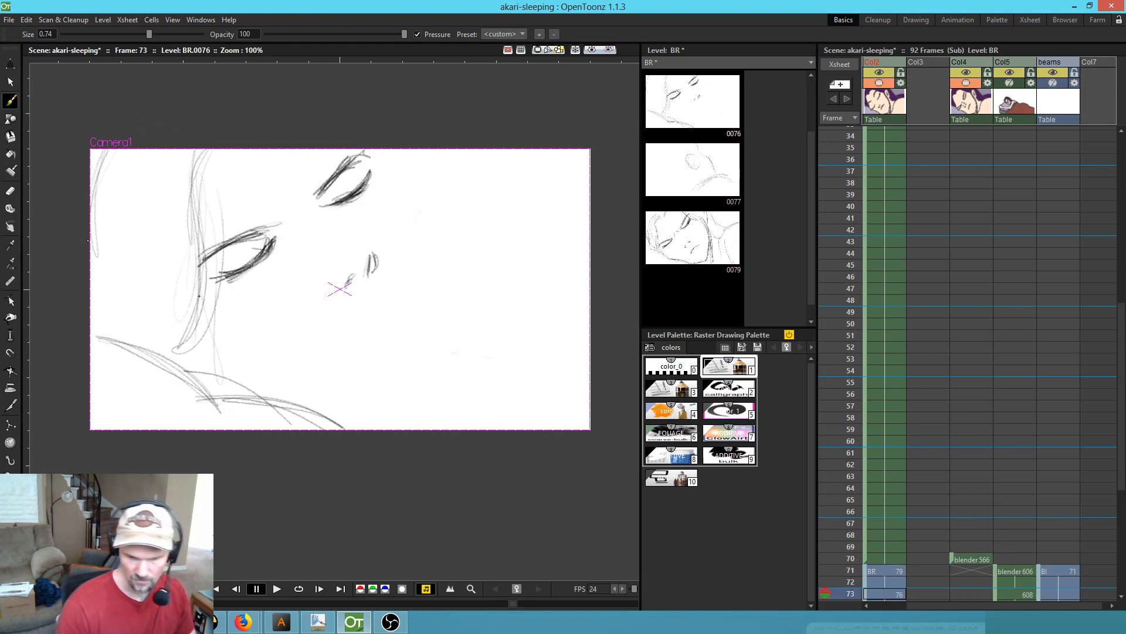
left_click_drag(183, 320, 175, 221)
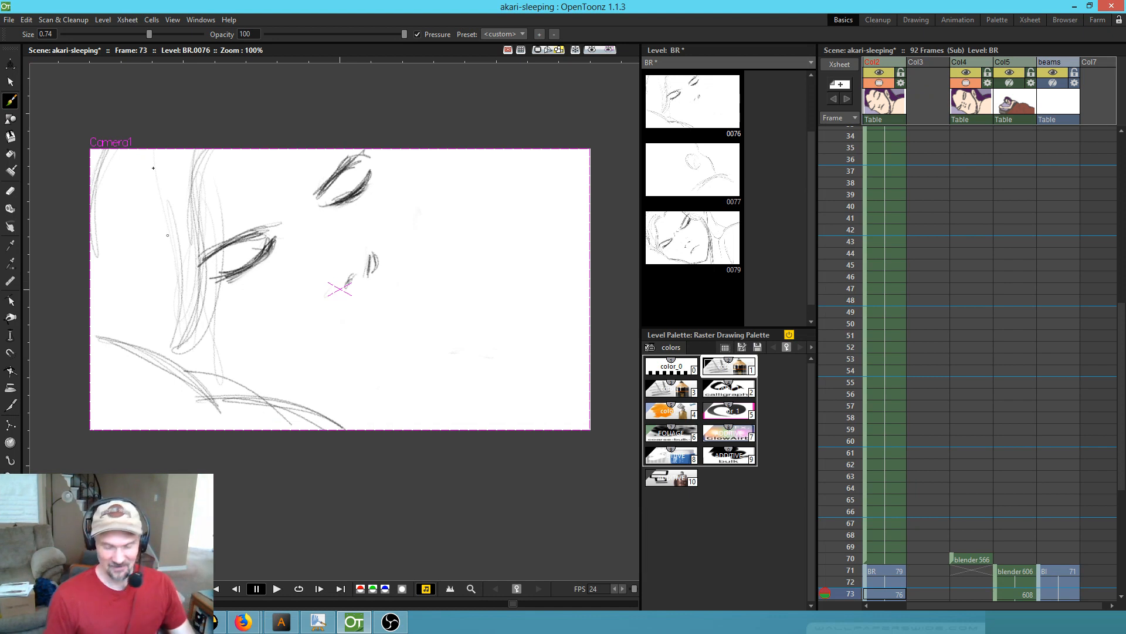
mouse_move(388, 150)
left_mouse_down()
mouse_move(432, 173)
mouse_move(419, 186)
mouse_move(445, 208)
left_mouse_up()
key(".")
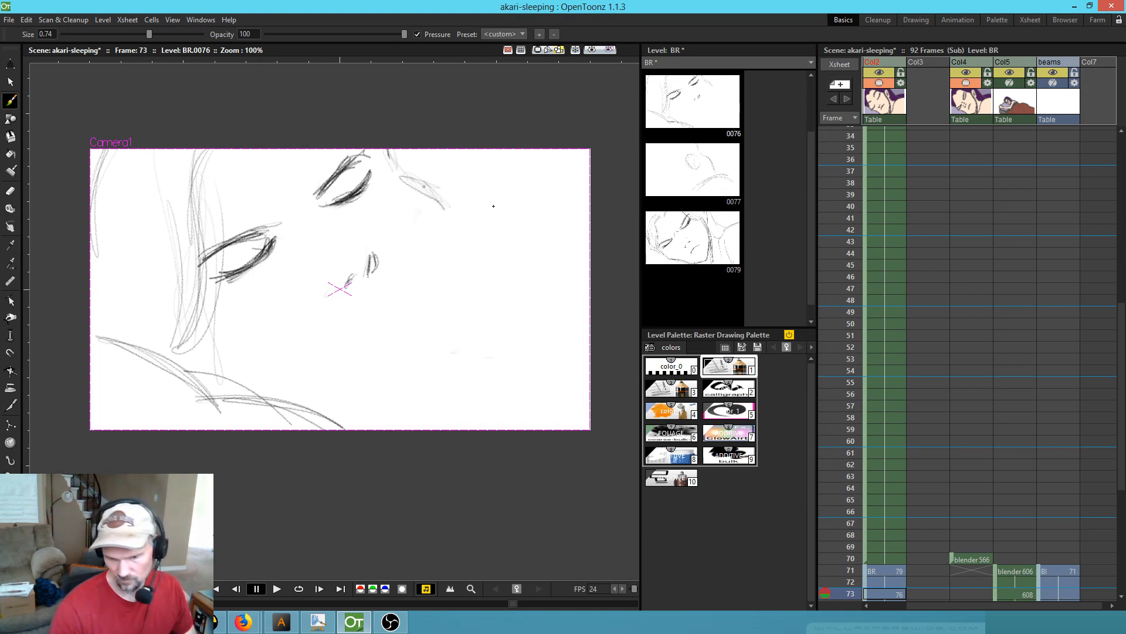
key(".")
key(".")
- Sketch the hair strand and cheek lines running down from the hairline toward the chin, flipping frames to check the motion
left_click_drag(440, 202, 471, 355)
left_click_drag(464, 296, 469, 361)
left_click_drag(434, 207, 465, 359)
left_click_drag(441, 216, 455, 341)
key(".")
key(".")
key(".")
key(".")
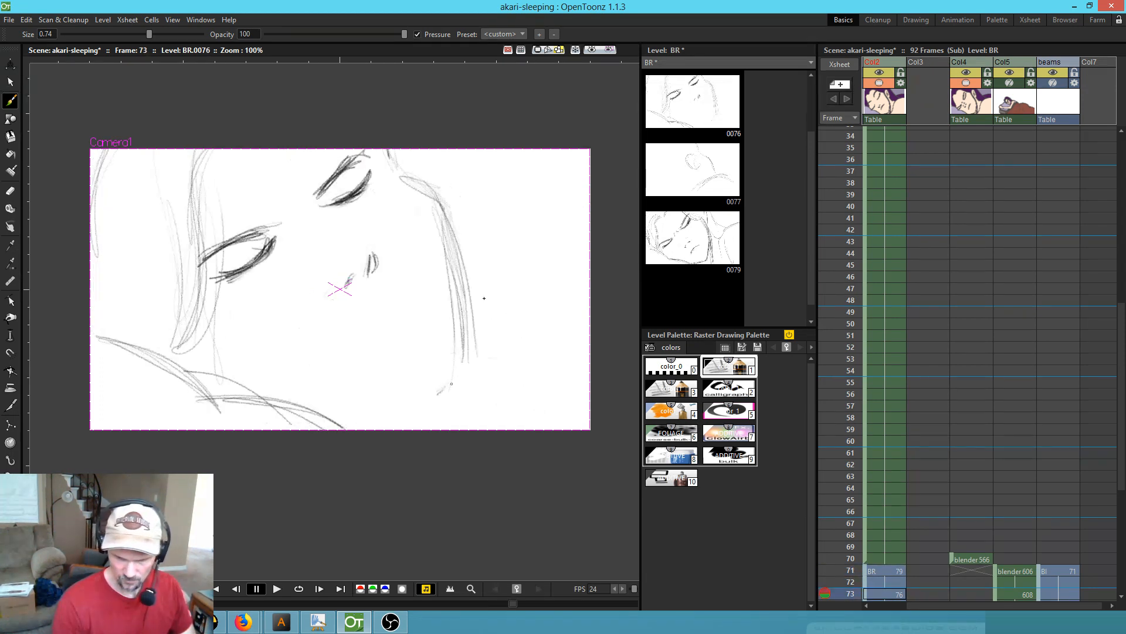
- Draw the far cheek contour and curve the jawline around the chin on frame 73, checking it against frame 71
left_click_drag(462, 358, 424, 397)
left_click_drag(455, 278, 433, 392)
mouse_move(434, 202)
left_mouse_down()
mouse_move(452, 385)
mouse_move(458, 327)
left_mouse_up()
left_click_drag(448, 238, 460, 404)
left_click_drag(437, 208, 465, 366)
mouse_move(437, 219)
left_mouse_down()
mouse_move(450, 379)
mouse_move(359, 421)
left_mouse_up()
left_click_drag(466, 373, 389, 413)
mouse_move(410, 391)
left_mouse_down()
mouse_move(434, 380)
mouse_move(321, 421)
mouse_move(468, 360)
left_mouse_up()
key(".")
key("comma")
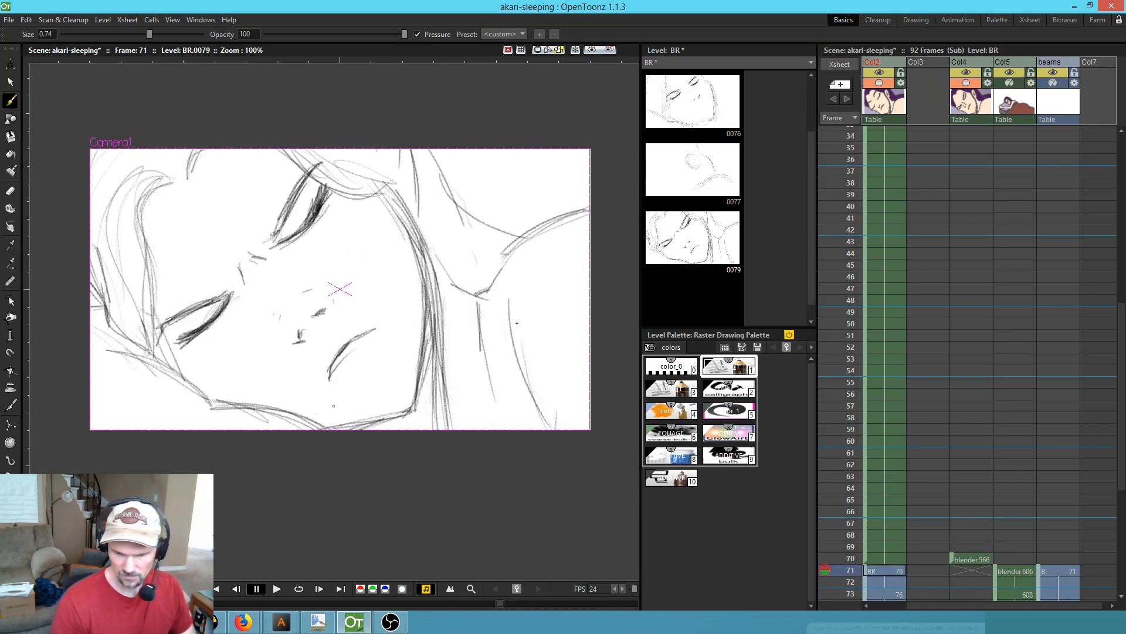
- Sketch the shoulder lines rising from beside the cheek to the canvas's right edge and compare with frame 71
key("period")
mouse_move(500, 314)
left_mouse_down()
mouse_move(605, 256)
mouse_move(589, 262)
left_mouse_up()
left_click_drag(531, 300, 588, 260)
left_click_drag(482, 307, 519, 303)
key("comma")
key("period")
- Add long hair lines running down outside the far cheek to the canvas's bottom edge, flipping frames 71 and 73 to check them
left_click_drag(414, 150, 450, 197)
left_click_drag(445, 177, 500, 409)
left_click_drag(457, 232, 497, 428)
left_click_drag(460, 287, 483, 393)
key("comma")
key("period")
key("comma")
key("period")
key("comma")
key("period")
key("comma")
key("period")
- Rework the upper corner of the mouth and erase its lower end, comparing the shape with frame 71
mouse_move(389, 305)
left_mouse_down()
mouse_move(355, 325)
mouse_move(406, 296)
mouse_move(350, 336)
mouse_move(385, 303)
mouse_move(346, 354)
mouse_move(413, 300)
left_mouse_up()
key("comma")
key("period")
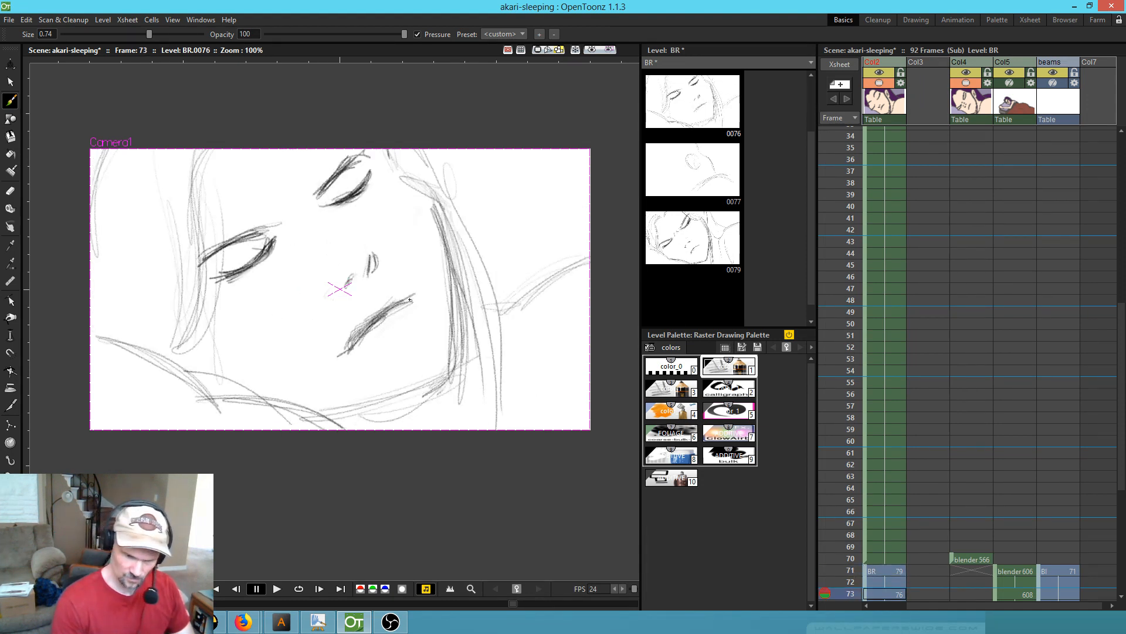
key("e")
mouse_move(344, 343)
left_mouse_down()
mouse_move(350, 334)
mouse_move(331, 362)
left_mouse_up()
key("comma")
key("period")
- Erase the old eye, nose, mouth and chin profile from the frame 75 drawing and return to frame 73
key("period")
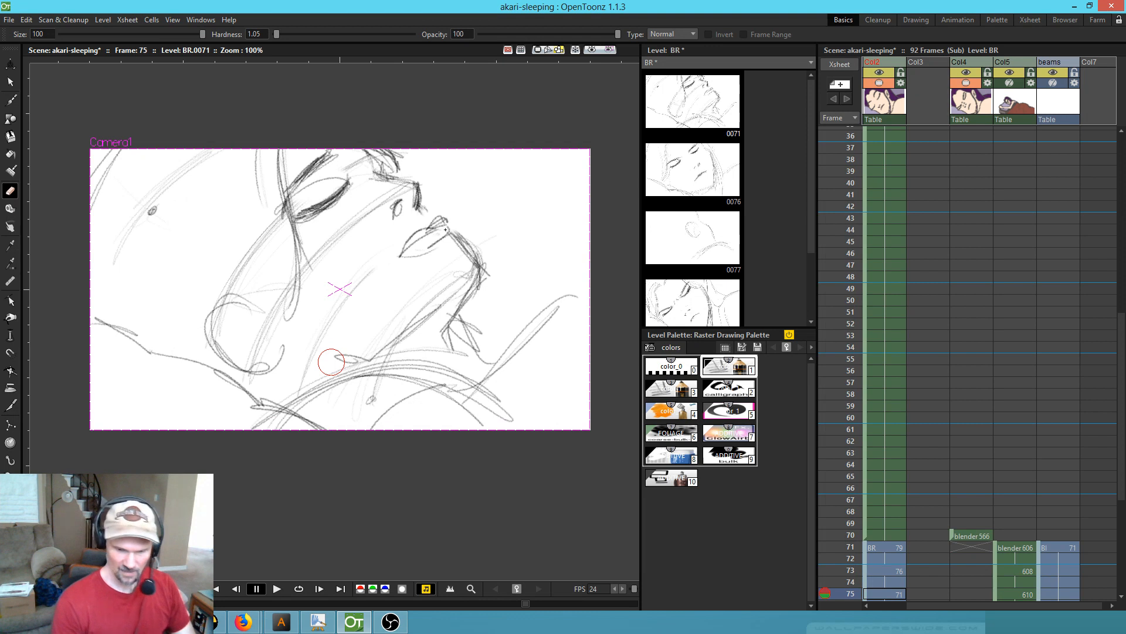
mouse_move(461, 200)
left_mouse_down()
mouse_move(414, 239)
mouse_move(396, 267)
mouse_move(429, 190)
mouse_move(375, 199)
mouse_move(359, 236)
mouse_move(333, 253)
mouse_move(324, 217)
mouse_move(317, 246)
mouse_move(258, 152)
mouse_move(262, 237)
mouse_move(249, 233)
mouse_move(263, 242)
mouse_move(151, 230)
mouse_move(108, 239)
mouse_move(128, 205)
left_mouse_up()
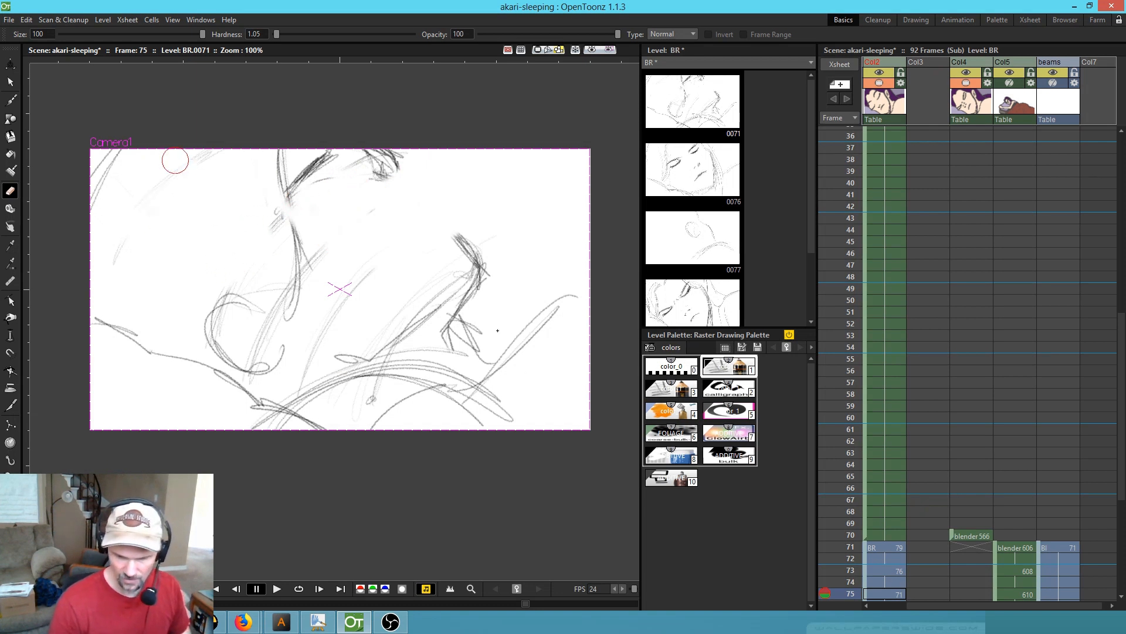
mouse_move(403, 301)
left_mouse_down()
mouse_move(486, 252)
mouse_move(437, 218)
mouse_move(399, 166)
mouse_move(359, 154)
mouse_move(317, 167)
mouse_move(305, 134)
left_mouse_up()
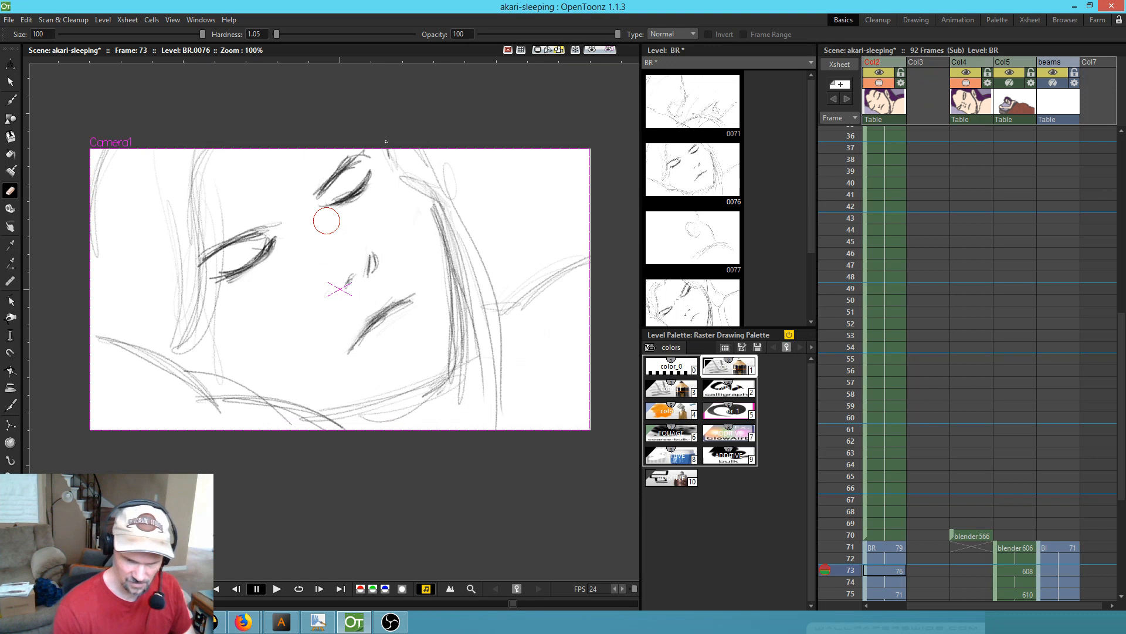
key(".")
key(".")
key("b")
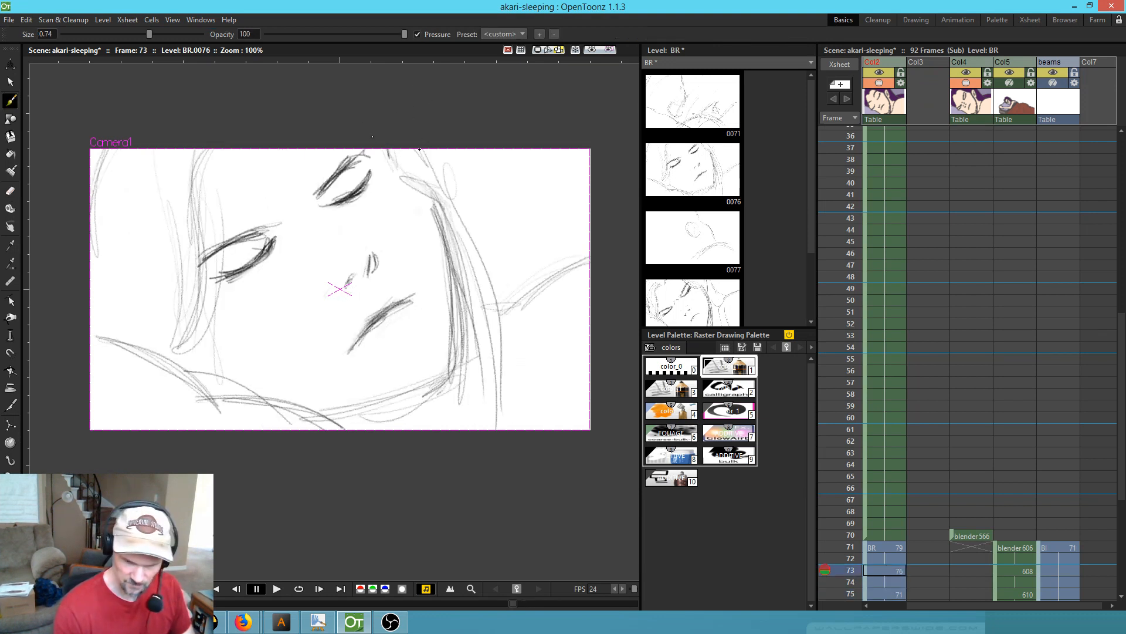
- Add short neck strokes beneath the chin and a curve running from the hair to the shoulder on frame 73
mouse_move(453, 392)
left_mouse_down()
mouse_move(461, 413)
mouse_move(478, 418)
left_mouse_up()
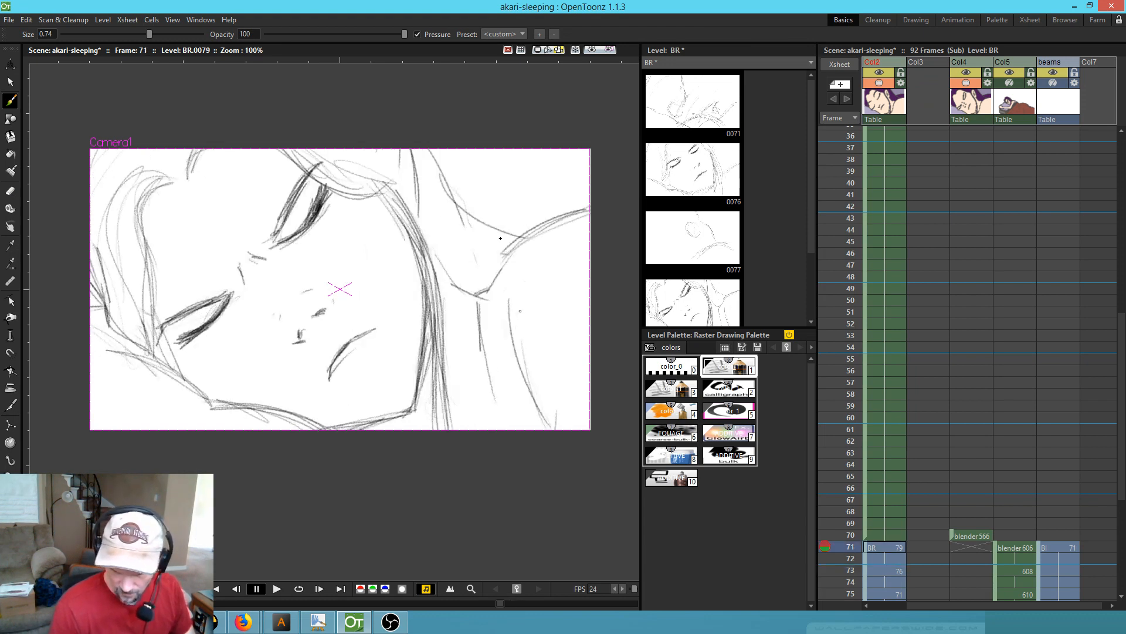
key(".")
key(".")
key(".")
key(".")
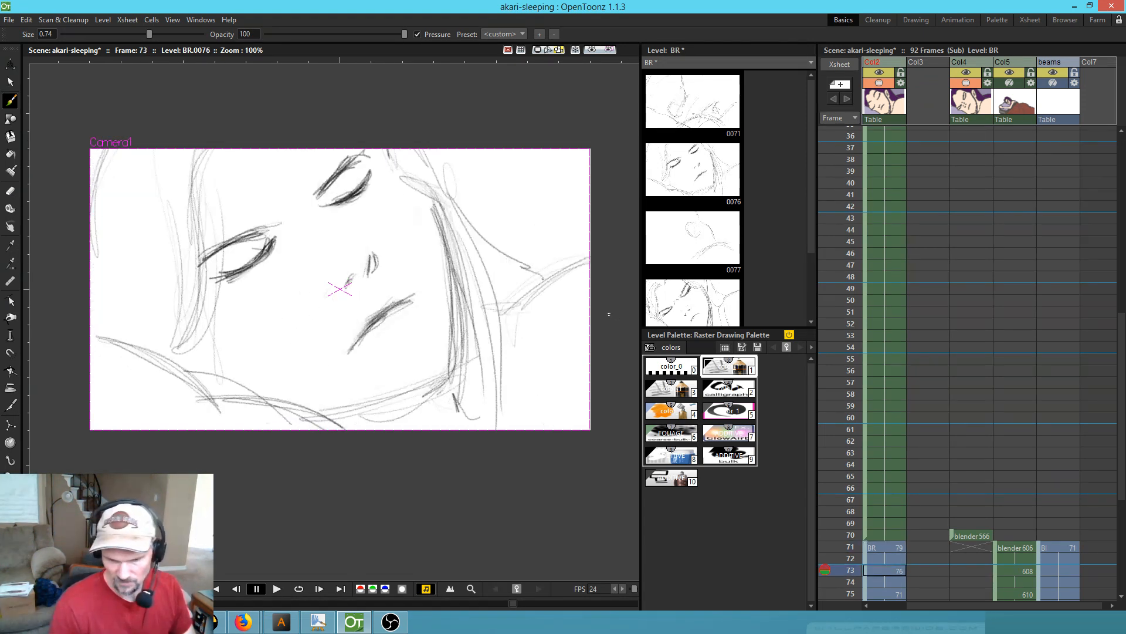
- Darken the lower lash lines of both closed eyes on frame 73
mouse_move(261, 256)
left_mouse_down()
mouse_move(196, 285)
mouse_move(218, 286)
mouse_move(207, 288)
left_mouse_up()
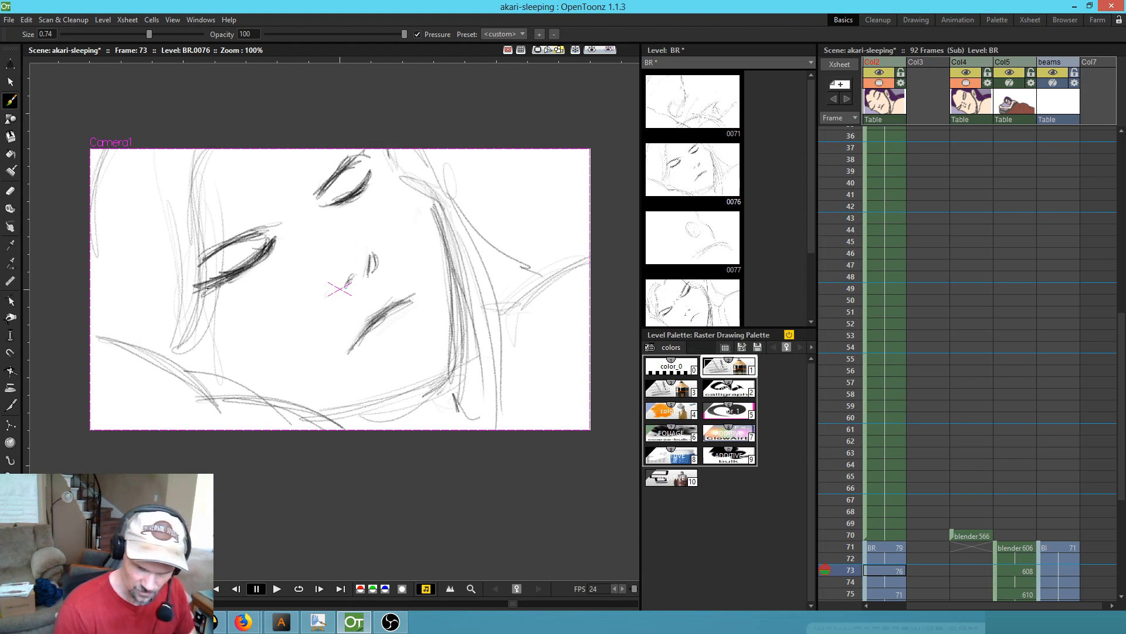
left_click_drag(384, 159, 348, 194)
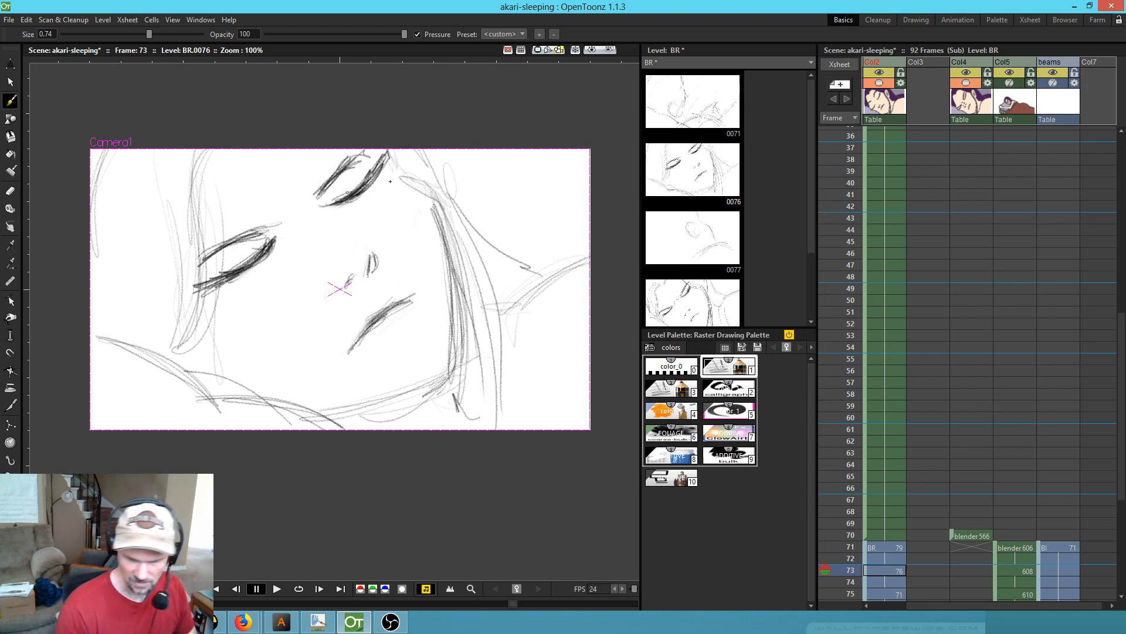
left_click_drag(346, 192, 330, 211)
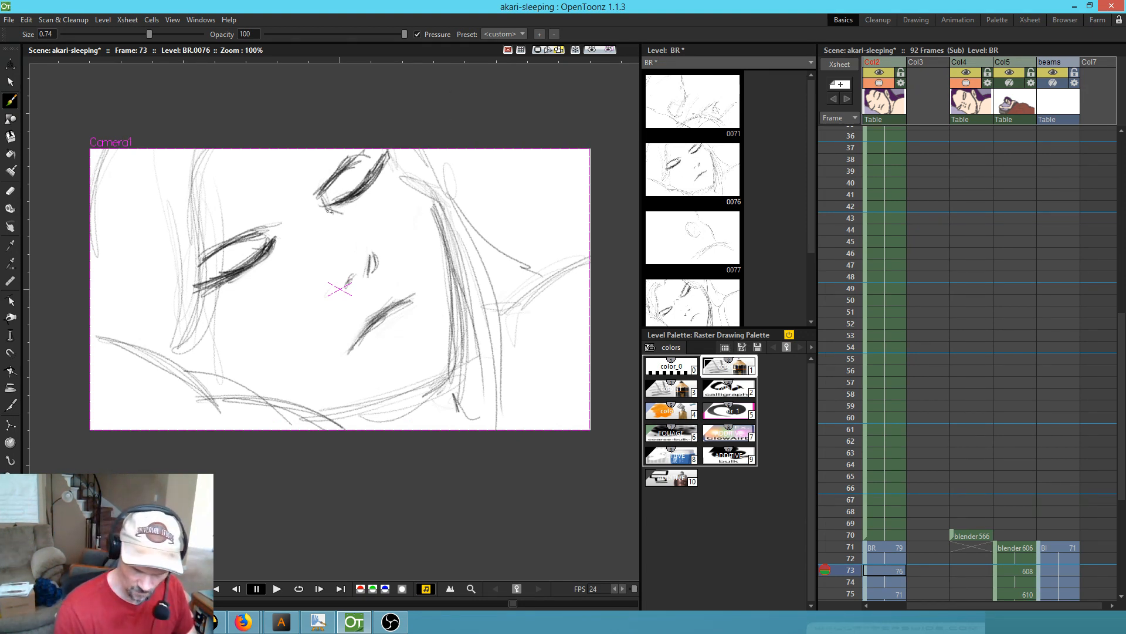
- Erase the upper eye's old lid strokes with a size 55 eraser and redraw its upper lid
key("e")
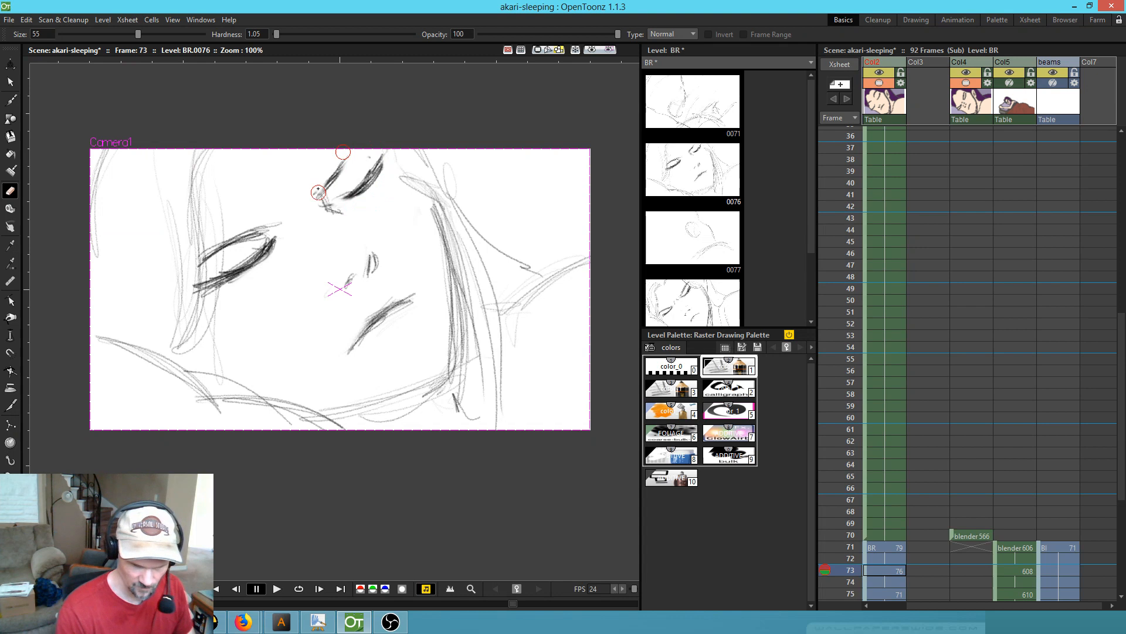
key("b")
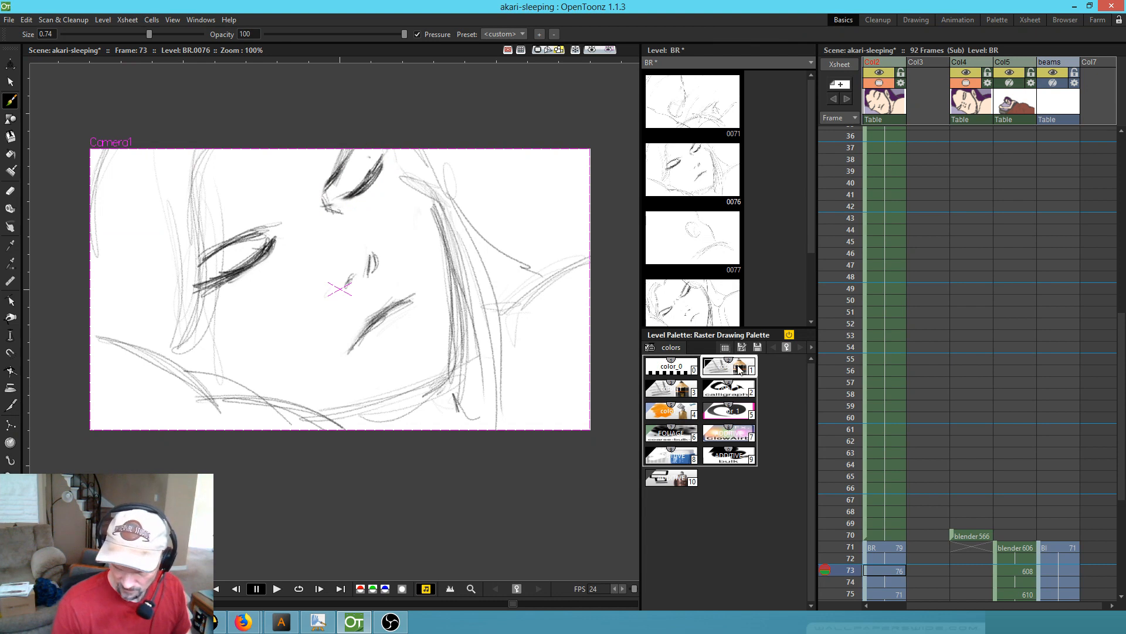
left_click_drag(345, 150, 332, 176)
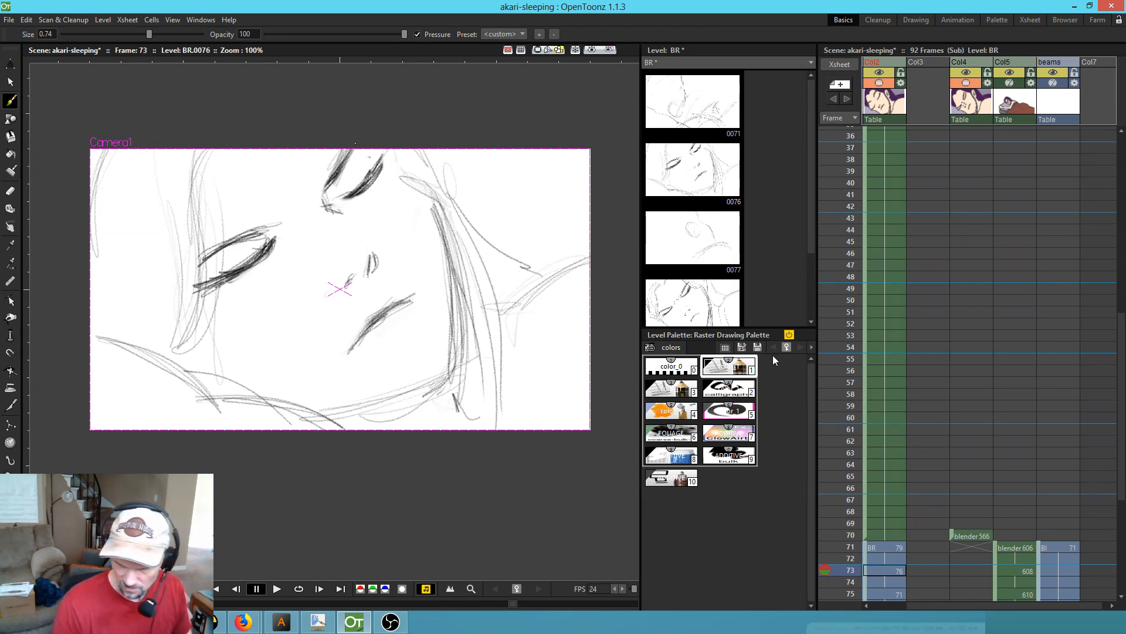
double_click(754, 374)
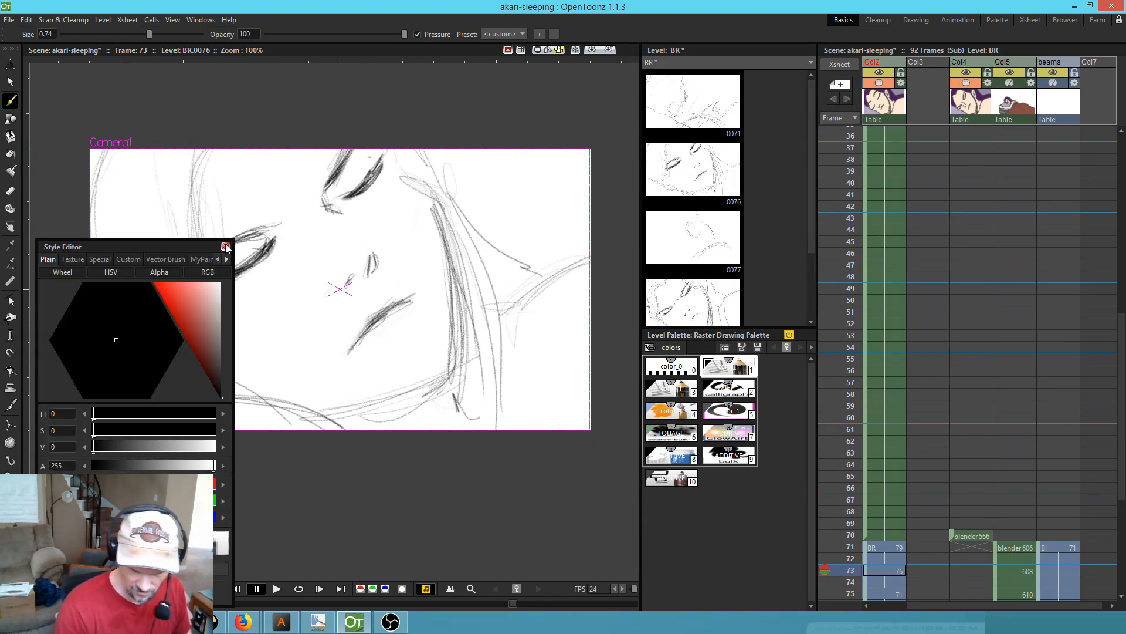
left_click(224, 249)
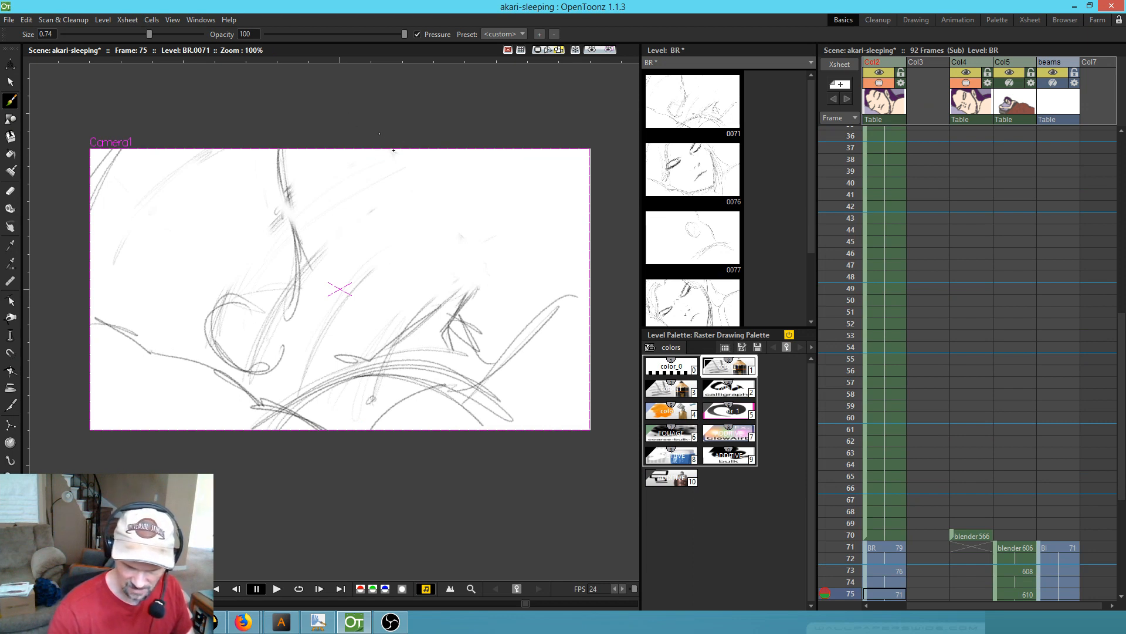
- Draw the far side contour of the face from forehead to chin on frame 75, checking it against frame 73
left_click_drag(449, 205, 479, 282)
key(".")
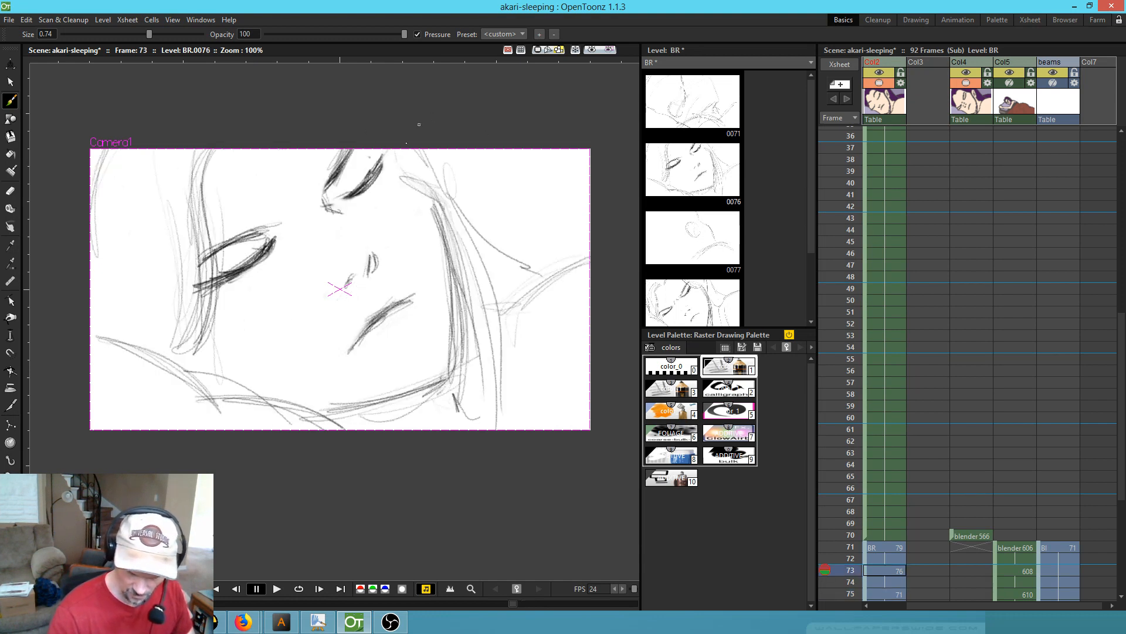
key(".")
mouse_move(386, 155)
left_mouse_down()
mouse_move(435, 164)
mouse_move(474, 267)
left_mouse_up()
- Erase stray sketch lines across the face and around the ear on frame 75
mouse_move(441, 188)
left_mouse_down()
mouse_move(478, 270)
mouse_move(480, 313)
mouse_move(420, 342)
mouse_move(340, 311)
mouse_move(300, 339)
mouse_move(300, 308)
mouse_move(254, 338)
left_mouse_up()
key("a")
key(".")
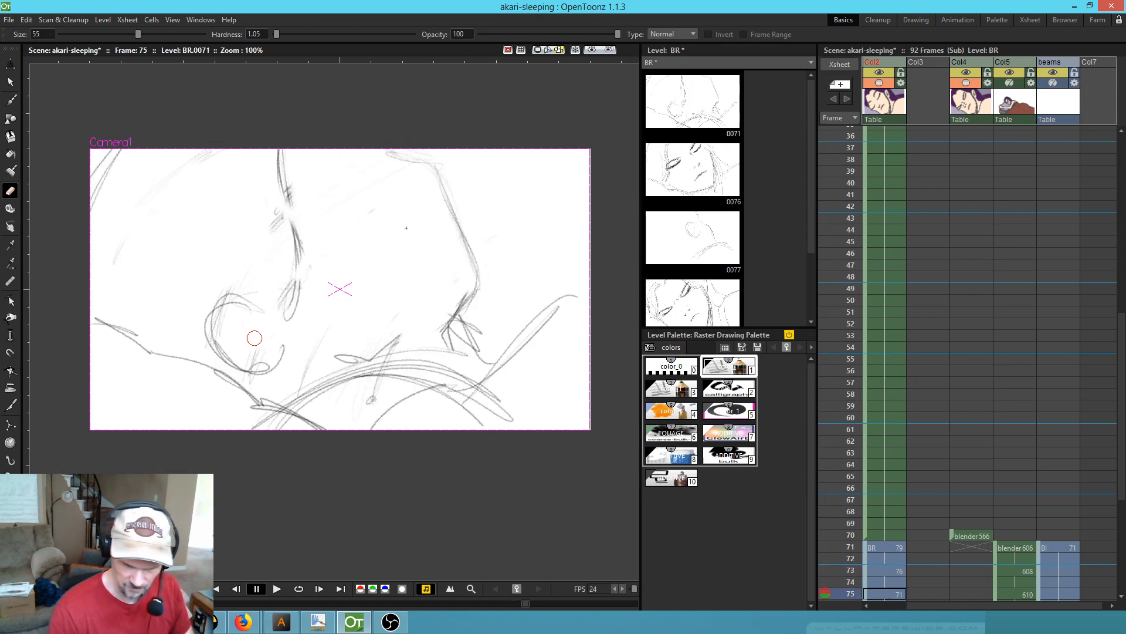
- Lightly resketch the ear's outer and inner curves on frame 75, comparing with frame 73
key("b")
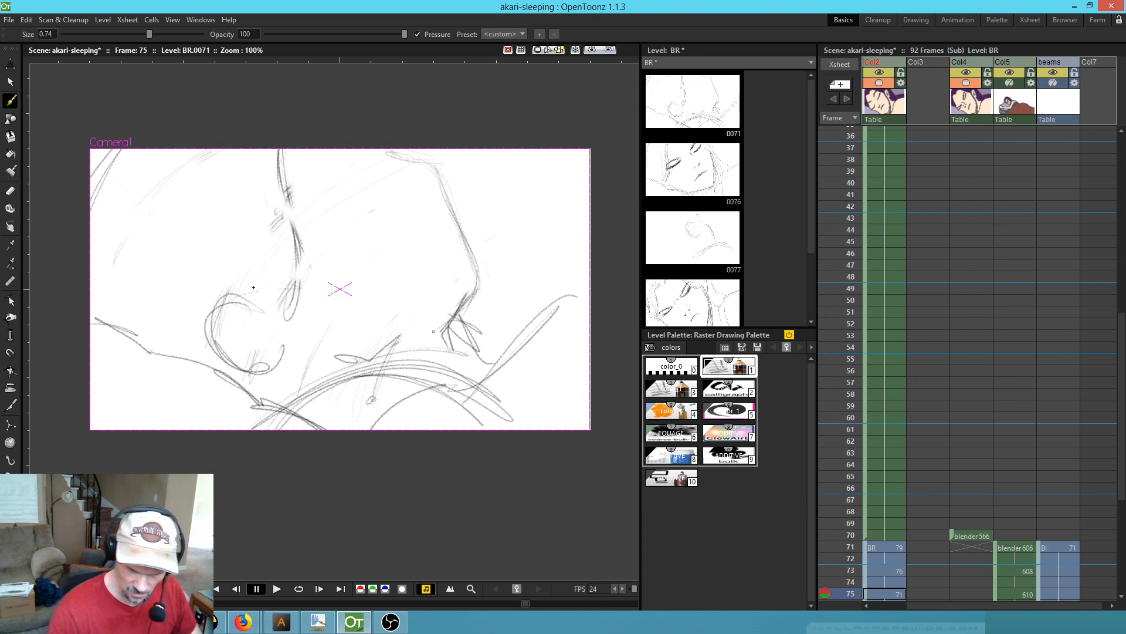
key(".")
left_click_drag(233, 308, 290, 360)
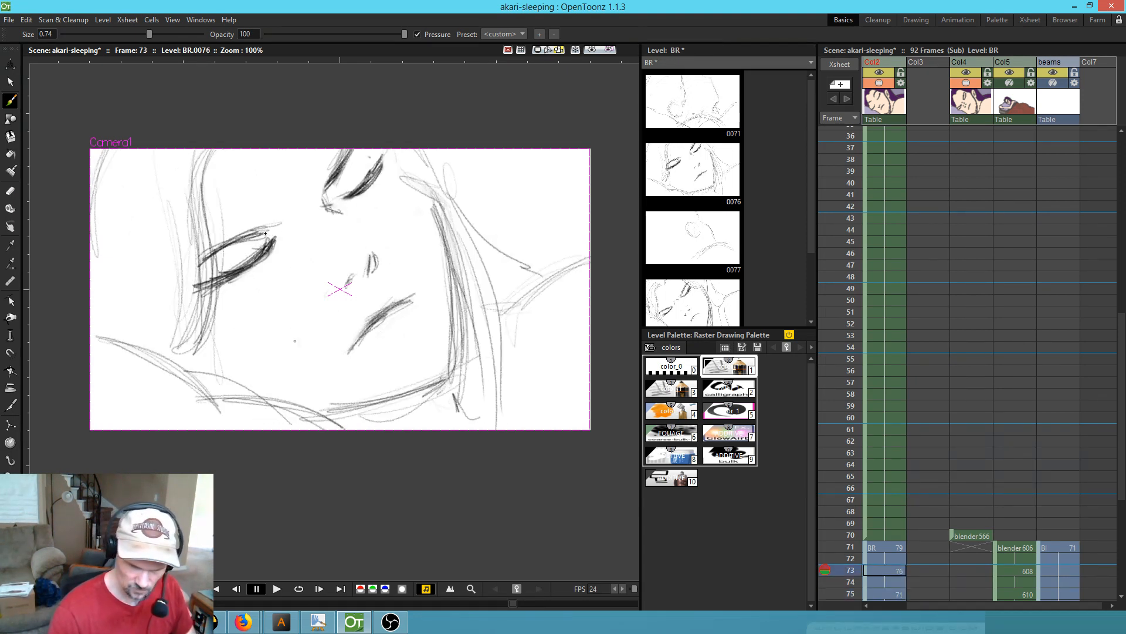
key(".")
key(".")
- Sketch a curved line sweeping from above the ear up to the canvas's top edge on frame 75, flipping to frame 73
left_click_drag(293, 247, 349, 183)
left_click_drag(329, 227, 359, 179)
key(".")
key(".")
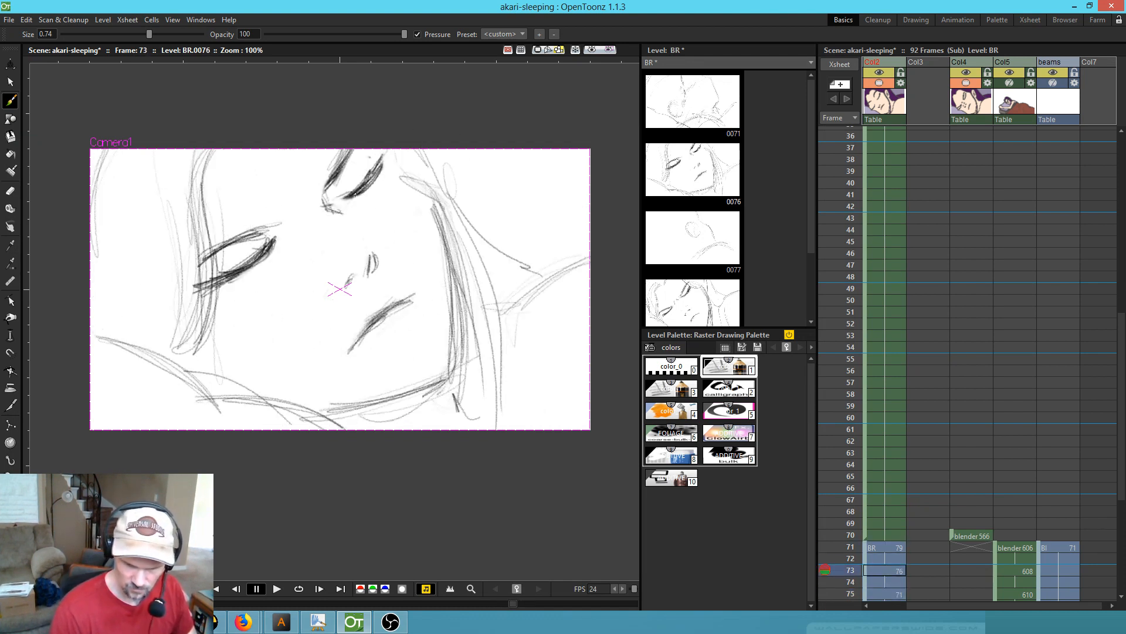
key(".")
key(".")
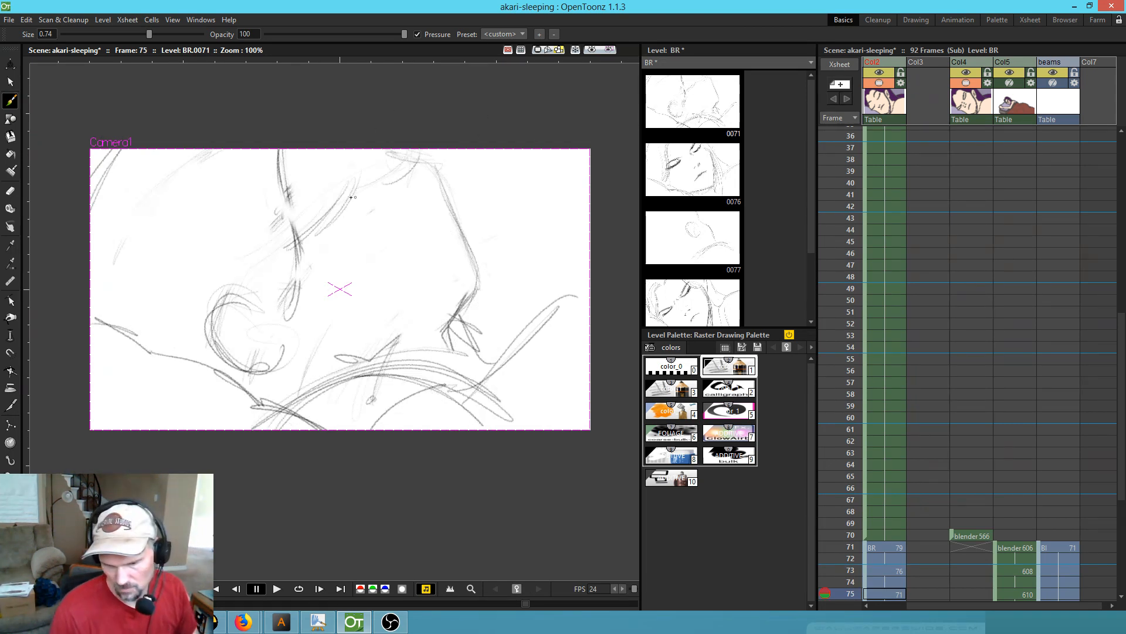
left_click_drag(353, 173, 363, 144)
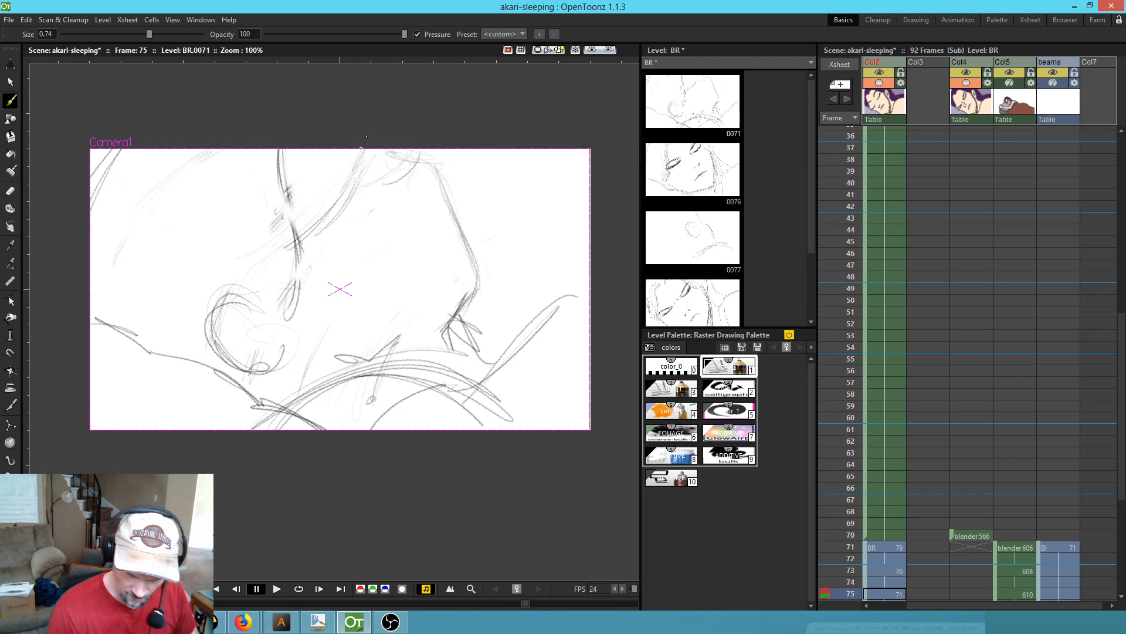
key("comma")
key("period")
key("comma")
key("period")
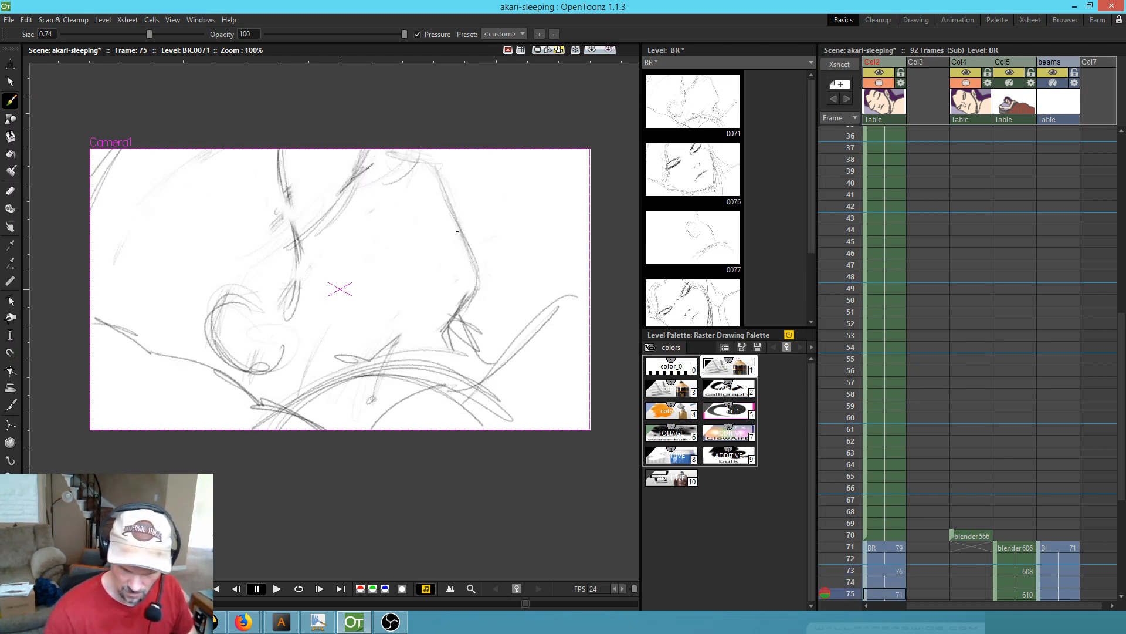
- Add the neck-to-shoulder curve beyond the chin and light diagonal strokes across the lower cheek on frame 75
mouse_move(497, 305)
left_mouse_down()
mouse_move(528, 322)
mouse_move(486, 367)
left_mouse_up()
key("comma")
key("period")
key("comma")
key("period")
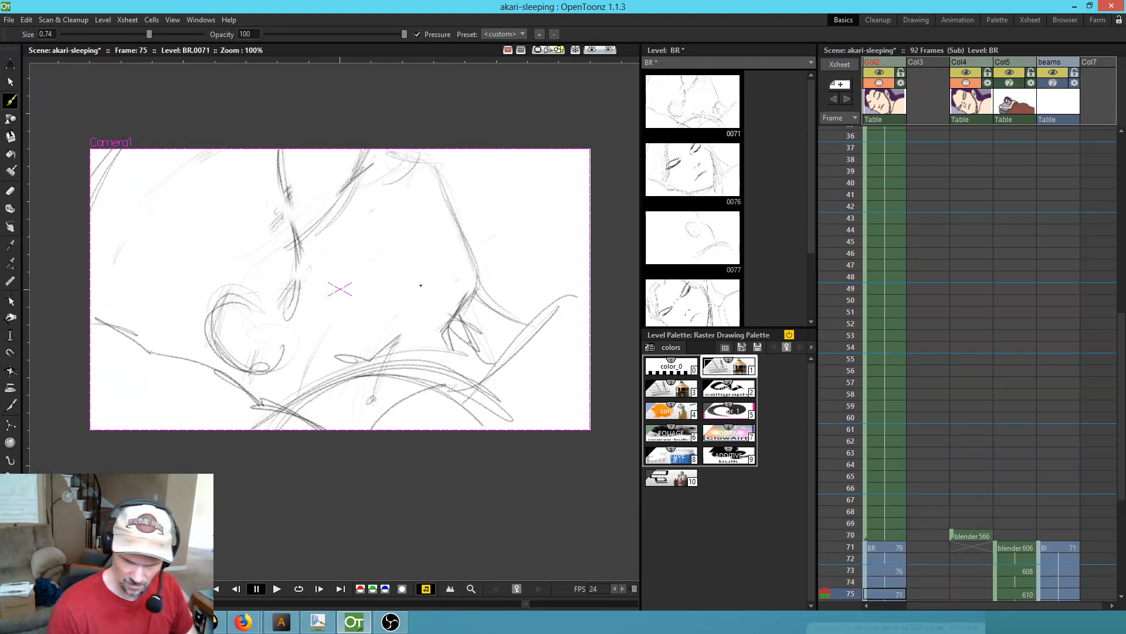
left_click_drag(457, 237, 379, 305)
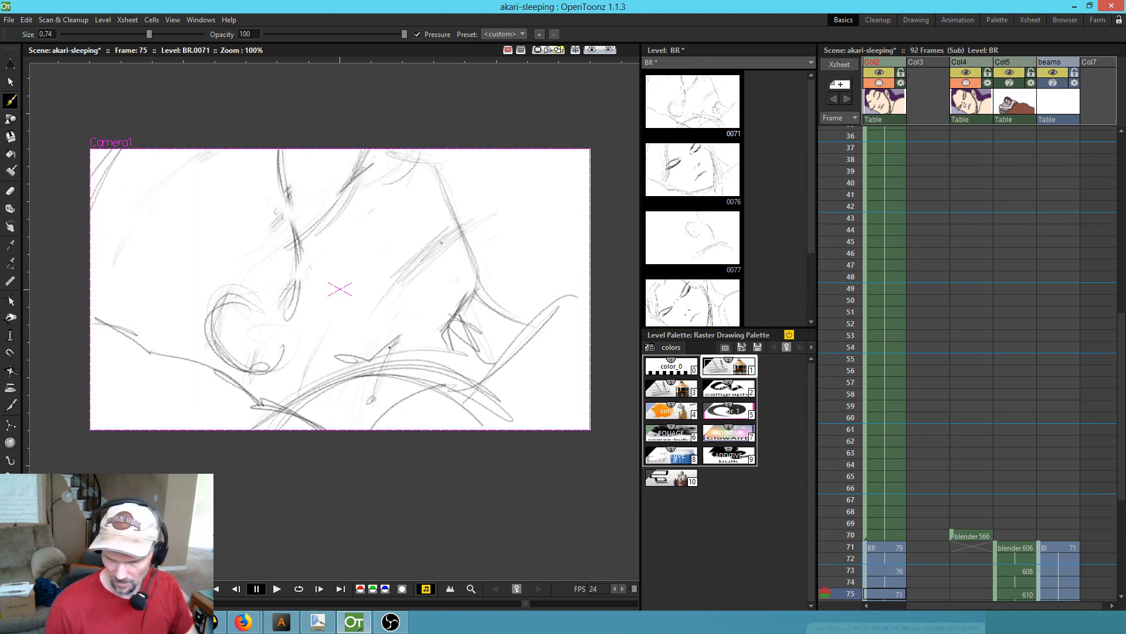
- Redraw the ear's rounded outline on frame 77 and flip against frame 75 to check its position
scroll(961, 246, "down", 6)
key("period")
key("period")
key("comma")
key("period")
mouse_move(323, 206)
left_mouse_down()
mouse_move(374, 274)
mouse_move(316, 261)
mouse_move(371, 261)
left_mouse_up()
key("comma")
key("period")
key("comma")
key("period")
- Draw the hairline from the canvas's top edge and the cheek and jaw contour beyond the ear on frame 77
left_click_drag(359, 151, 390, 245)
left_click_drag(380, 187, 441, 302)
left_click_drag(387, 214, 449, 323)
left_click_drag(373, 237, 440, 317)
key("comma")
key("period")
- Draw the neck line curving down from below the ear on frame 77, flipping through the preceding drawings
left_click_drag(362, 288, 355, 375)
key("comma")
key("period")
key("comma")
key("period")
key("comma")
key("comma")
key("period")
key("period")
- Sketch the sloping pillow lines and extend the shoulder curve to the canvas's right edge on frame 77
mouse_move(96, 316)
left_mouse_down()
mouse_move(176, 363)
mouse_move(258, 380)
mouse_move(328, 434)
left_mouse_up()
left_click_drag(272, 387, 370, 460)
key("comma")
key("period")
mouse_move(397, 351)
left_mouse_down()
mouse_move(582, 353)
mouse_move(590, 370)
left_mouse_up()
key("comma")
key("period")
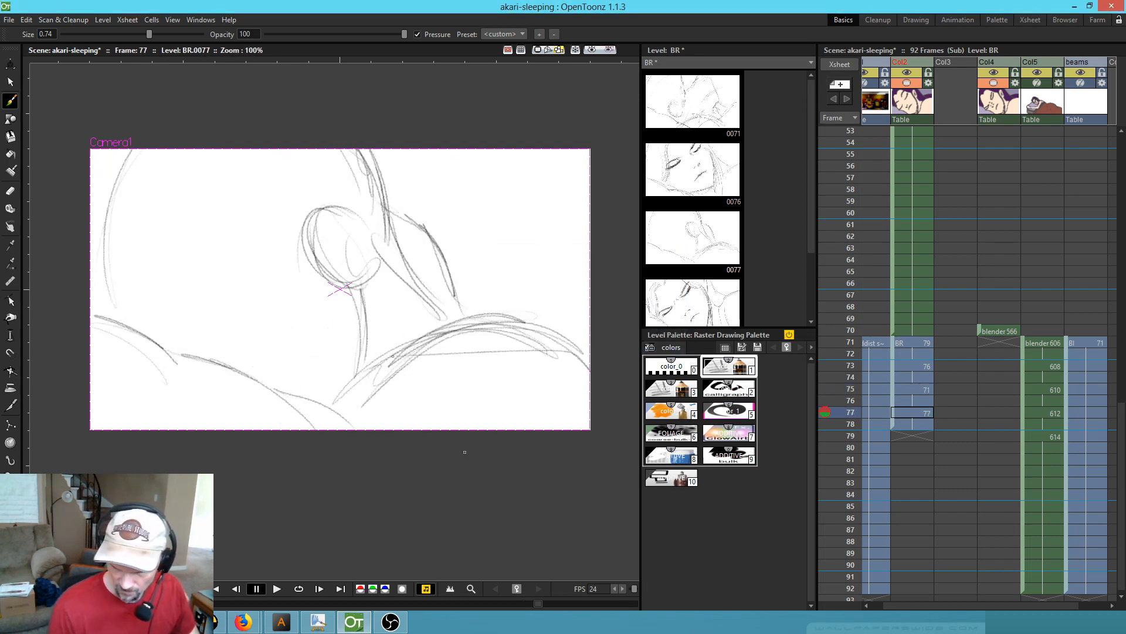
- Turn on onion skin for the preceding drawing and extend the BR level to frame 79
left_click(914, 436)
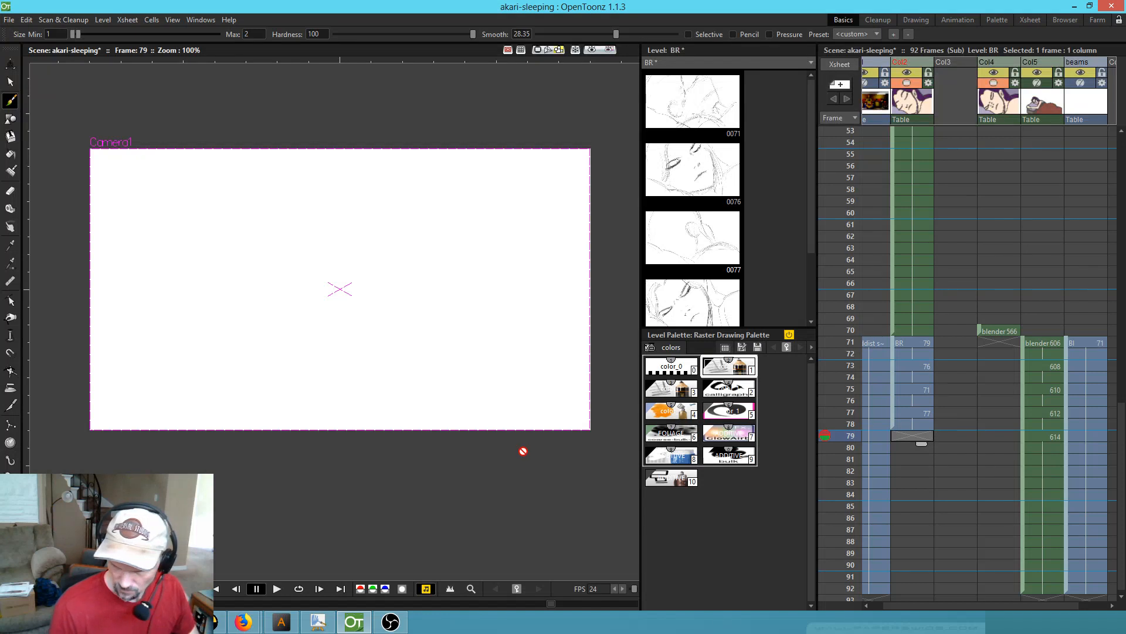
left_click(824, 422)
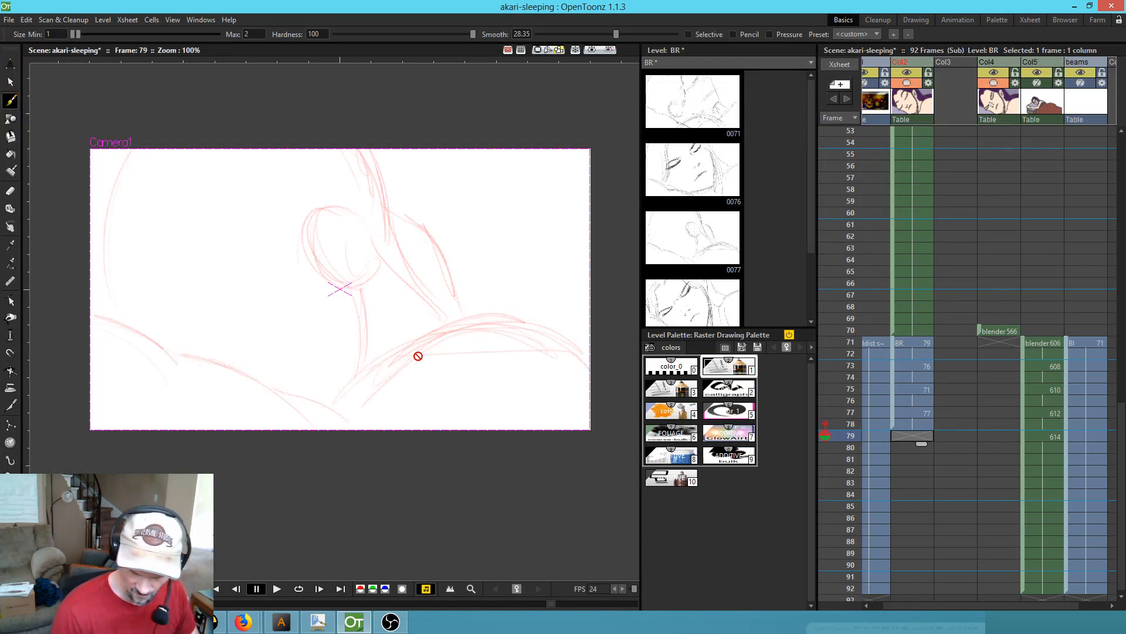
left_click(920, 422)
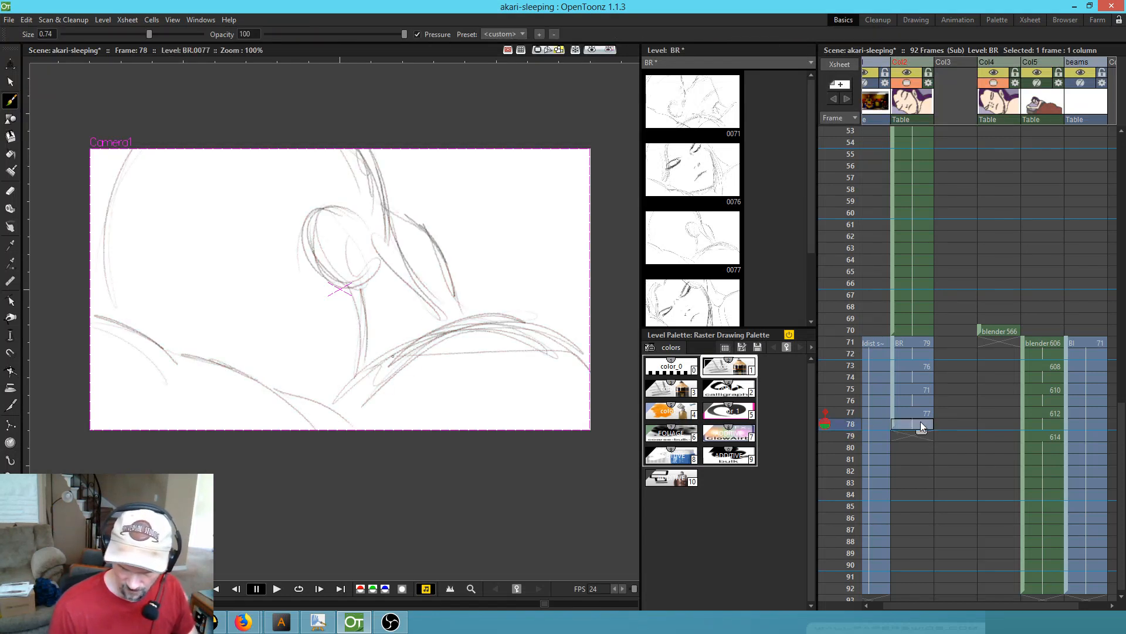
left_click(920, 434)
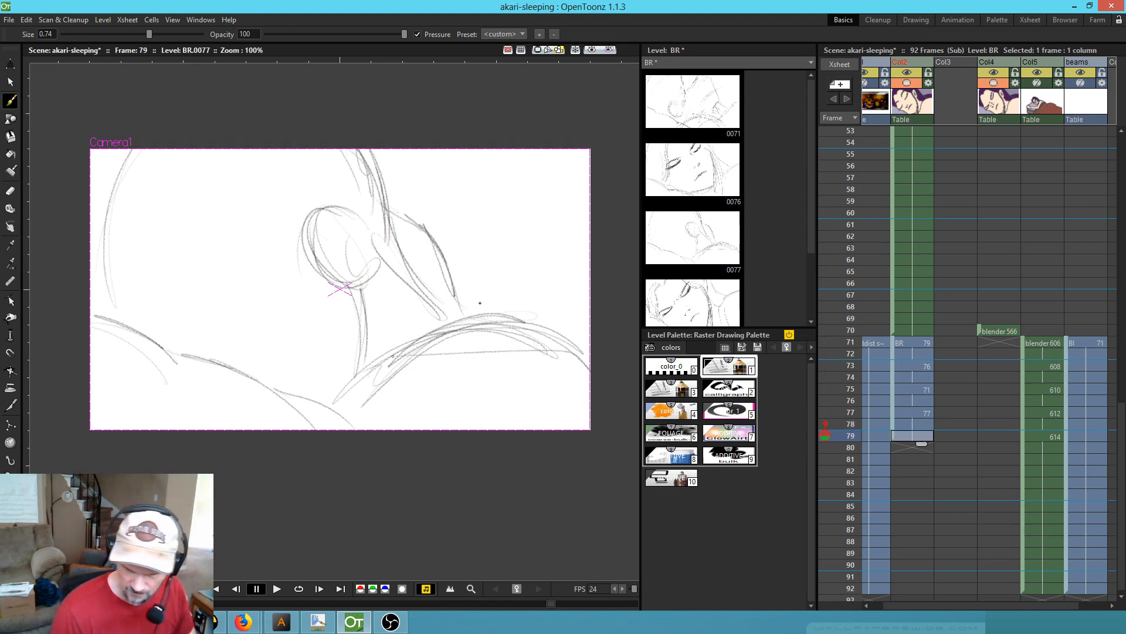
- Sketch the raised shoulder curve from below the neck to the canvas's right edge on frame 79
mouse_move(456, 330)
left_mouse_down()
mouse_move(592, 285)
mouse_move(439, 339)
mouse_move(441, 357)
mouse_move(589, 283)
left_mouse_up()
left_click_drag(446, 349, 581, 281)
left_click_drag(457, 326, 402, 387)
left_click_drag(435, 342, 396, 358)
left_click_drag(399, 344, 378, 325)
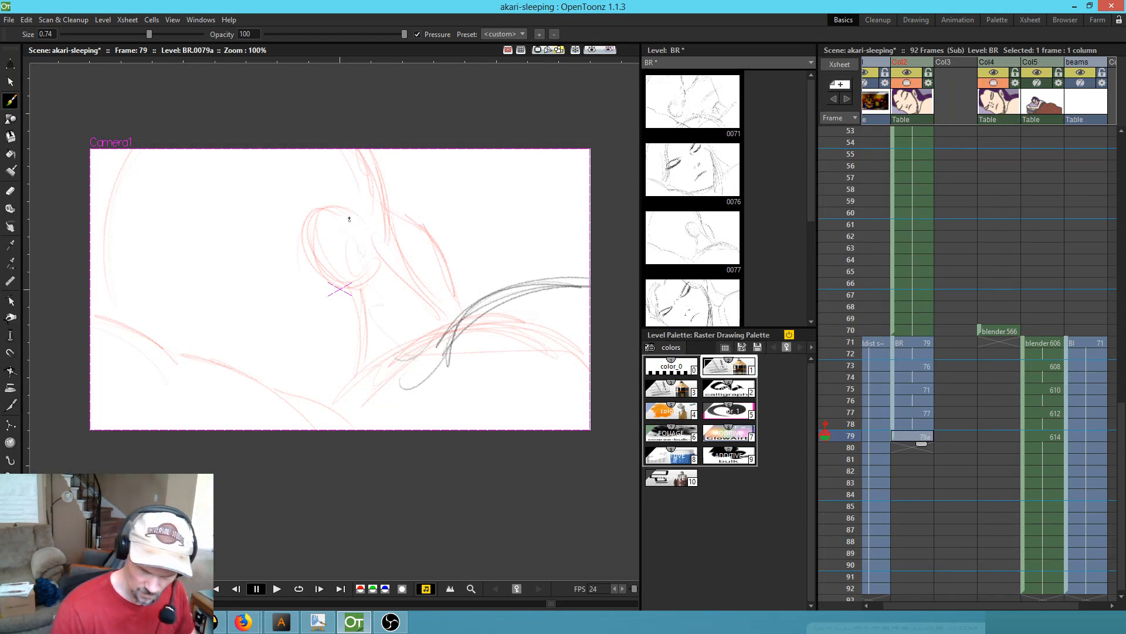
- Sketch the ear and the line running behind it down the neck on frame 79
mouse_move(351, 193)
left_mouse_down()
mouse_move(342, 229)
mouse_move(381, 209)
mouse_move(369, 203)
mouse_move(401, 266)
left_mouse_up()
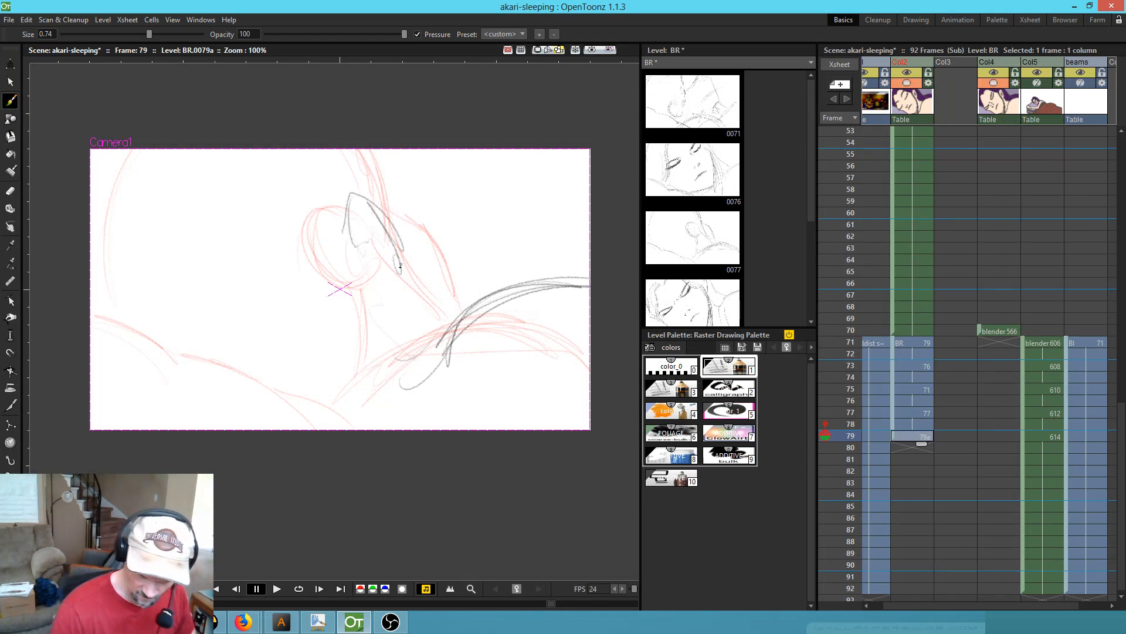
mouse_move(350, 224)
left_mouse_down()
mouse_move(273, 148)
mouse_move(68, 216)
mouse_move(307, 169)
mouse_move(104, 154)
mouse_move(343, 237)
mouse_move(346, 217)
mouse_move(327, 209)
mouse_move(374, 278)
left_mouse_up()
left_click_drag(330, 211, 397, 318)
left_click_drag(380, 278, 404, 376)
- Sweep the head's outline across the upper canvas and draw the pillow line below it on frame 79
left_click_drag(270, 149, 388, 307)
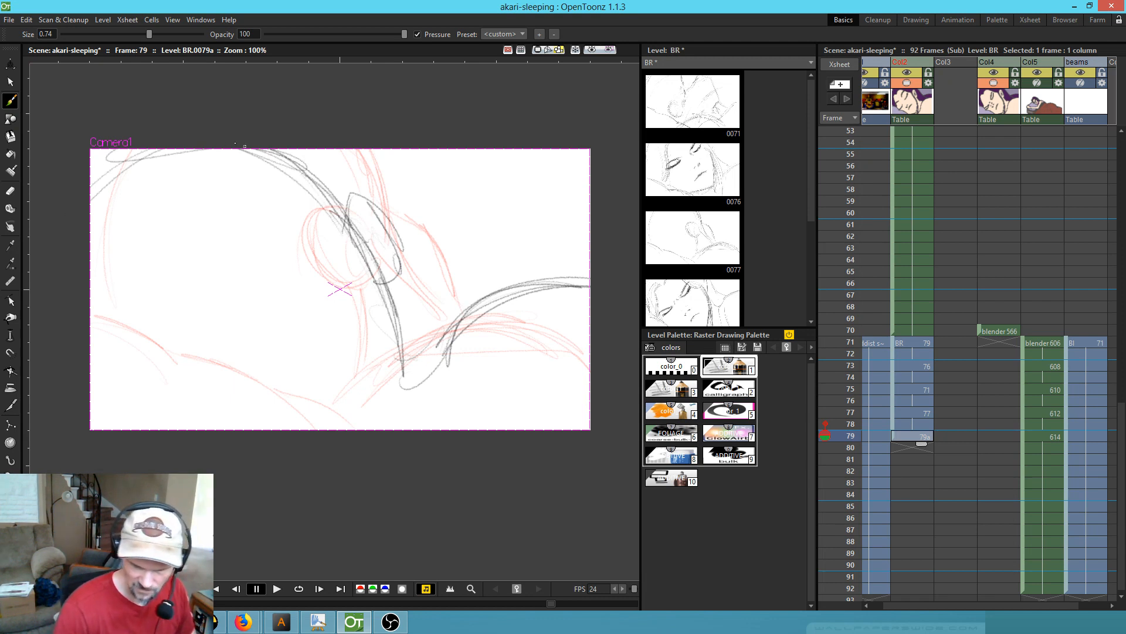
left_click_drag(323, 204, 91, 198)
mouse_move(92, 316)
left_mouse_down()
mouse_move(194, 378)
mouse_move(252, 368)
mouse_move(352, 430)
left_mouse_up()
- Add neck and shoulder strokes below the ear, touch up the ear's upper edge, and flip back through the earlier drawings
left_click_drag(479, 309, 443, 396)
mouse_move(454, 353)
left_mouse_down()
mouse_move(410, 405)
mouse_move(438, 350)
mouse_move(405, 428)
left_mouse_up()
left_click_drag(402, 337, 410, 408)
mouse_move(356, 207)
left_mouse_down()
mouse_move(400, 285)
mouse_move(388, 229)
left_mouse_up()
key("comma")
key("comma")
key("comma")
key("comma")
key("comma")
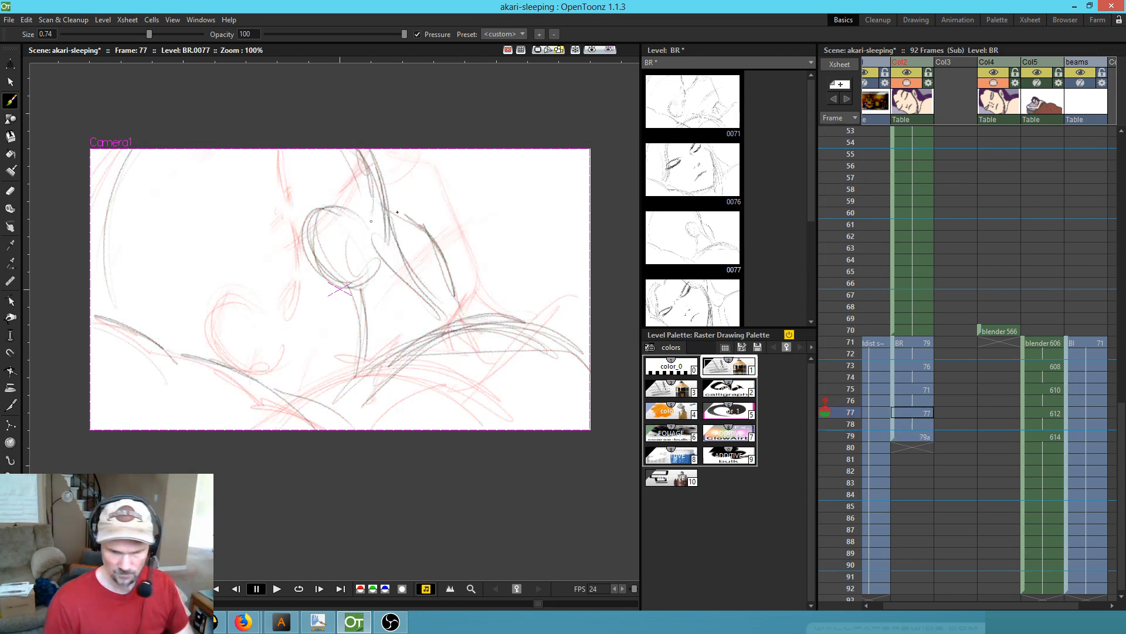
- Compare the neighbouring drawings and reinforce the ear's outer contour and lower edge on frame 77
key("period")
key("period")
key("period")
key("period")
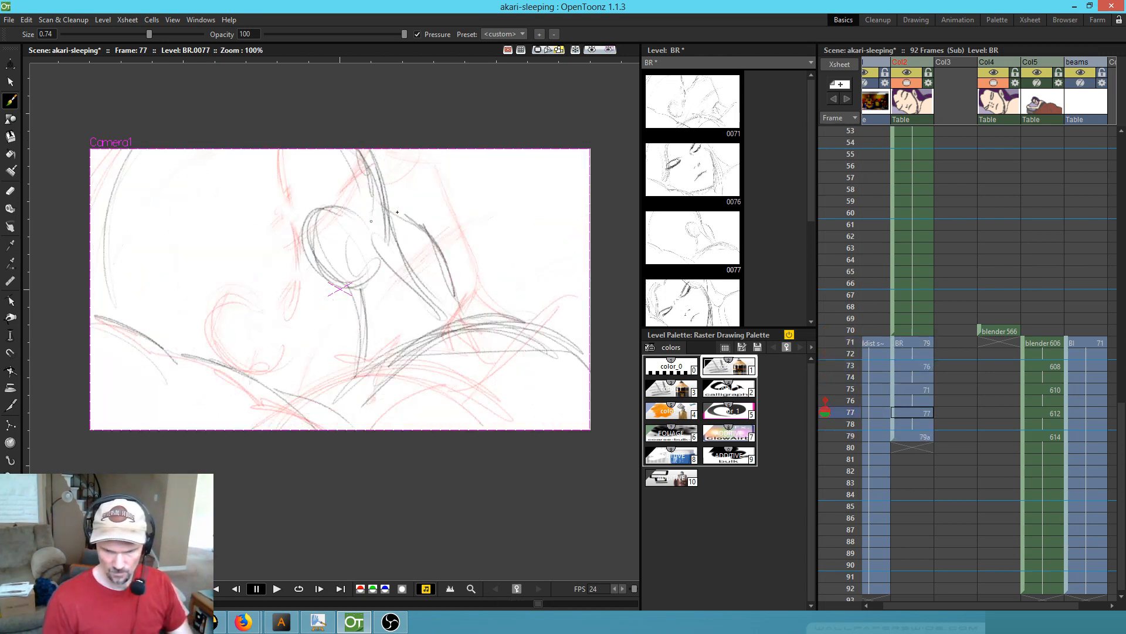
key("period")
key("comma")
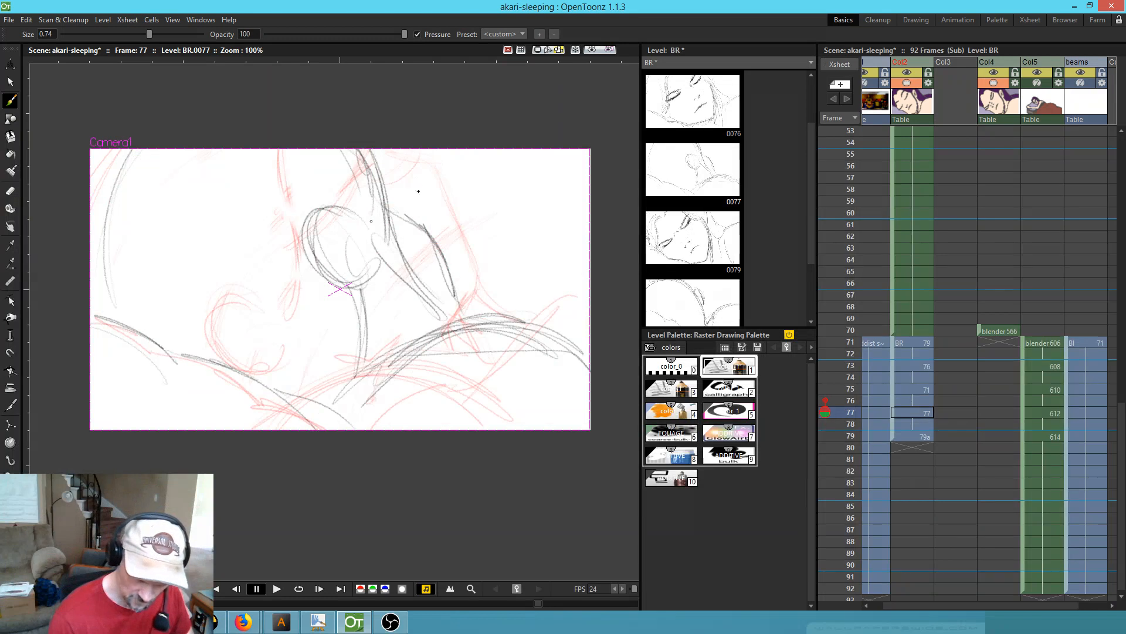
left_click_drag(348, 215, 332, 280)
mouse_move(317, 223)
left_mouse_down()
mouse_move(370, 296)
mouse_move(376, 271)
left_mouse_up()
key("comma")
key("period")
- Strengthen the lines sweeping down behind the ear toward the neck on frame 77, checking them against the neighbouring drawings
left_click_drag(366, 161, 430, 279)
left_click_drag(388, 193, 455, 321)
mouse_move(366, 216)
left_mouse_down()
mouse_move(429, 312)
mouse_move(428, 241)
mouse_move(456, 313)
left_mouse_up()
key("comma")
key("period")
key("period")
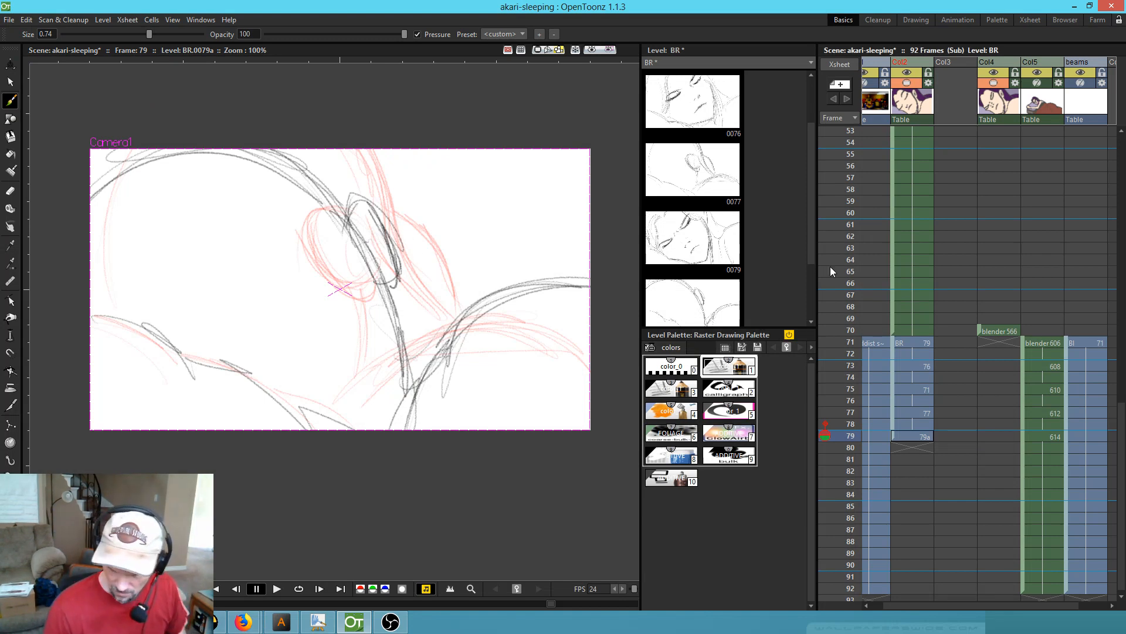
- Set the playback start marker at frame 58
left_click(844, 191)
right_click(838, 190)
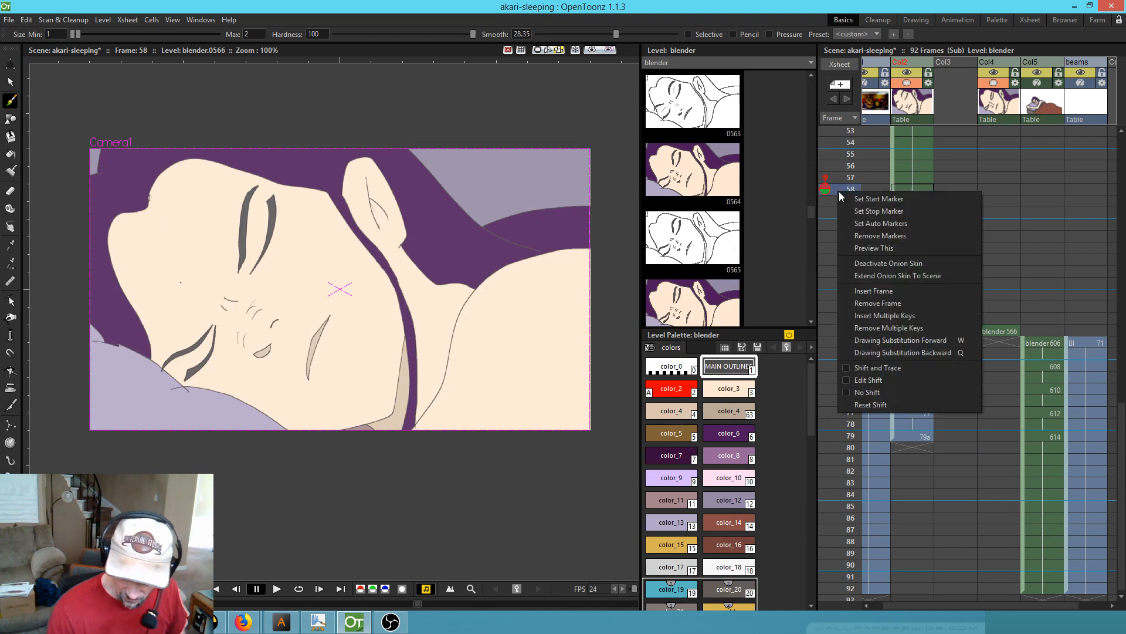
left_click(882, 200)
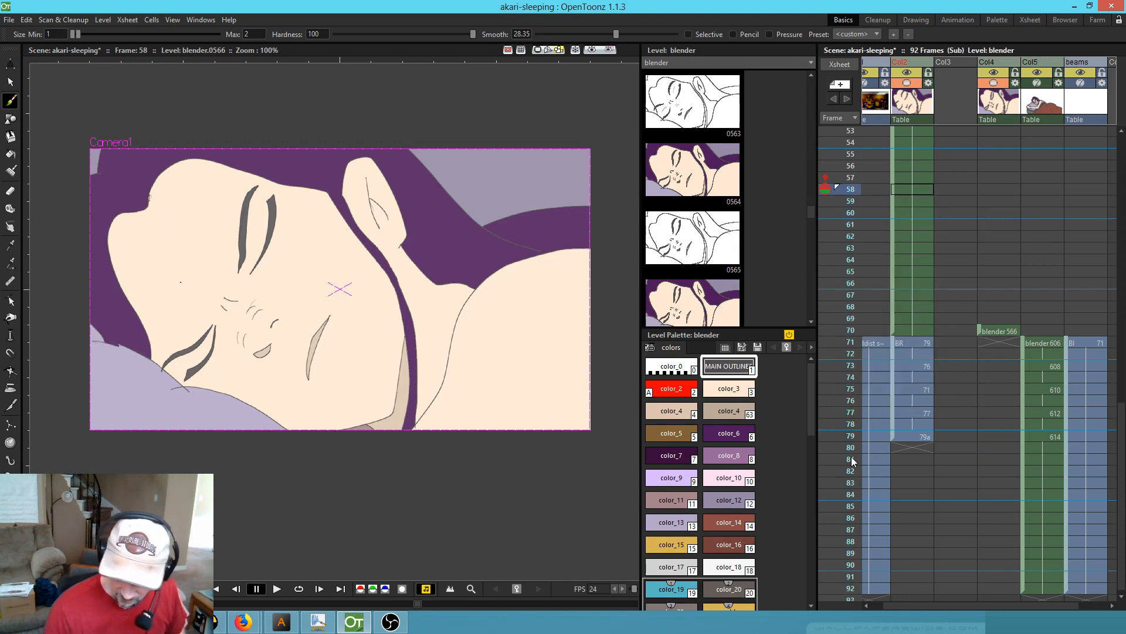
- Extend drawing 79a in Col2 through frame 92 and set the playback stop marker at frame 92
left_click(926, 437)
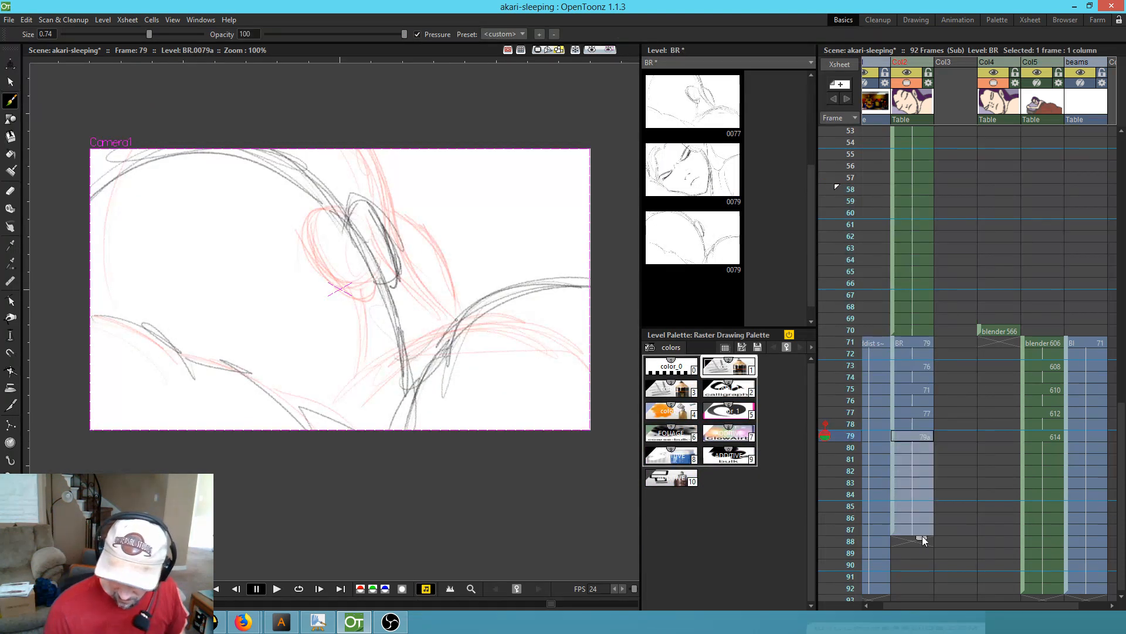
scroll(922, 536, "down", 5)
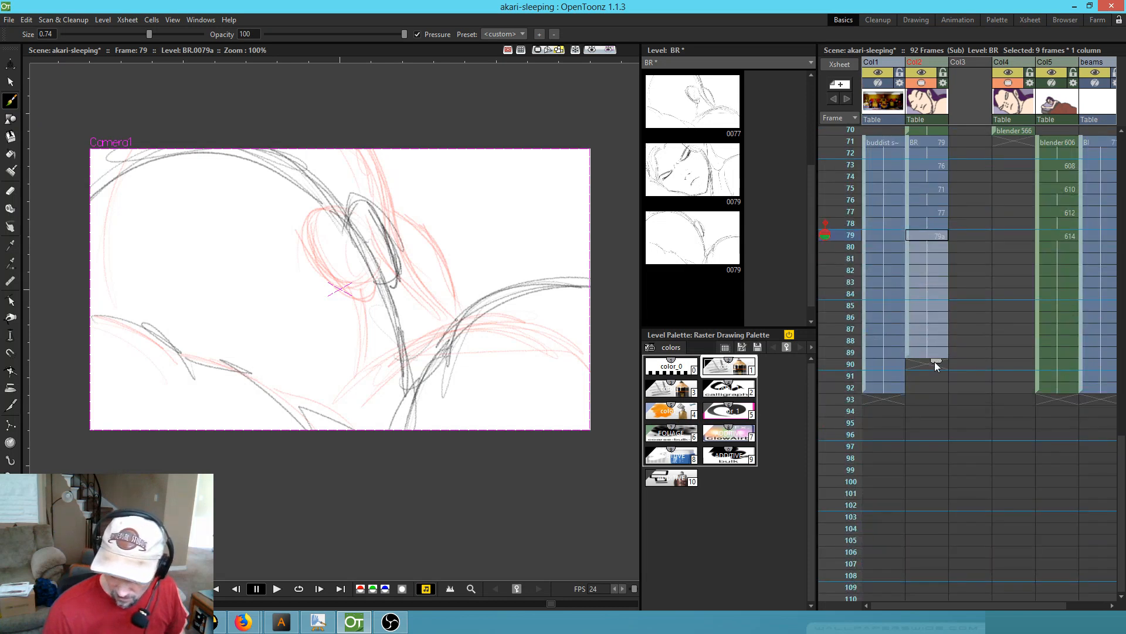
left_click(840, 385)
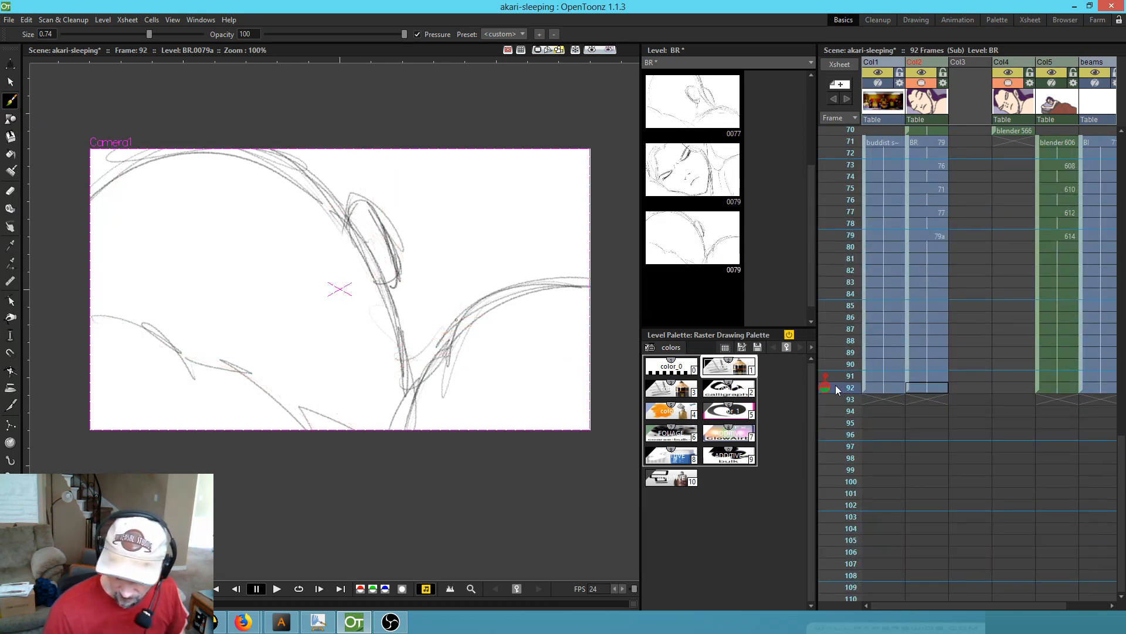
right_click(837, 387)
left_click(841, 407)
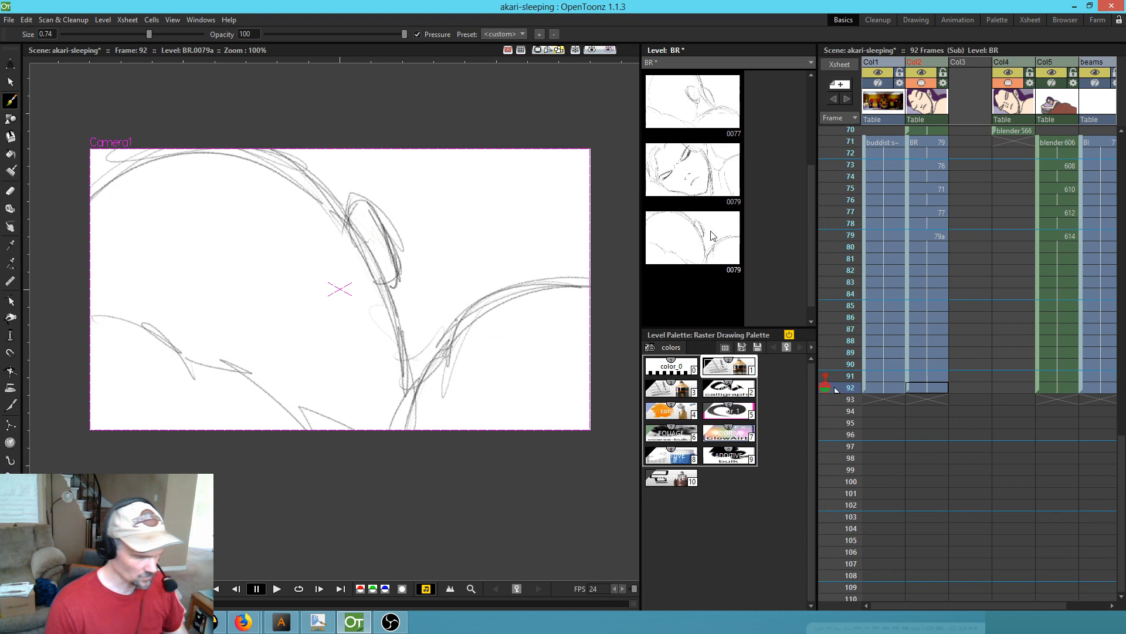
- Save the scene and play the marked range in a loop
key("ctrl+s")
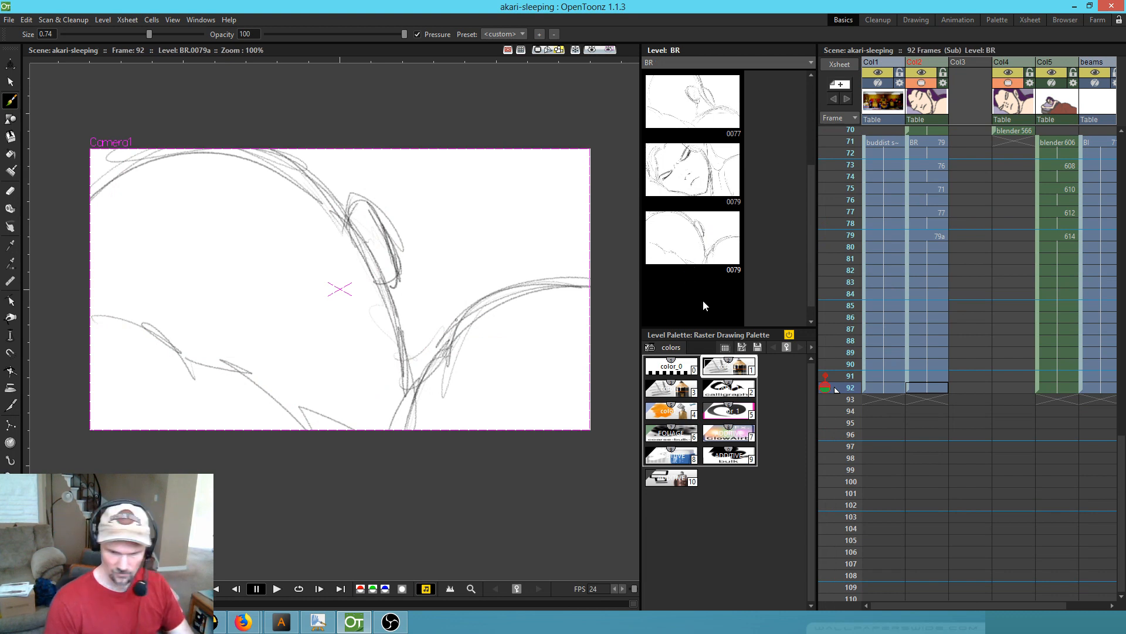
key("l")
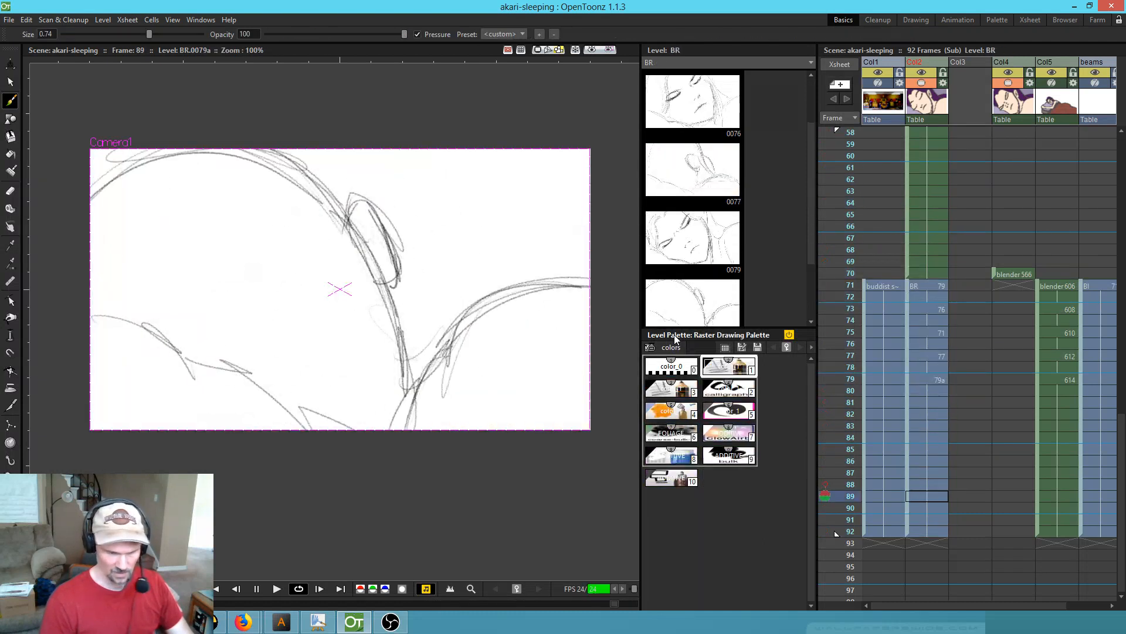
- Reframe the Col2 cells from frame 71 to 92 on 3's
left_click_drag(929, 285, 932, 522)
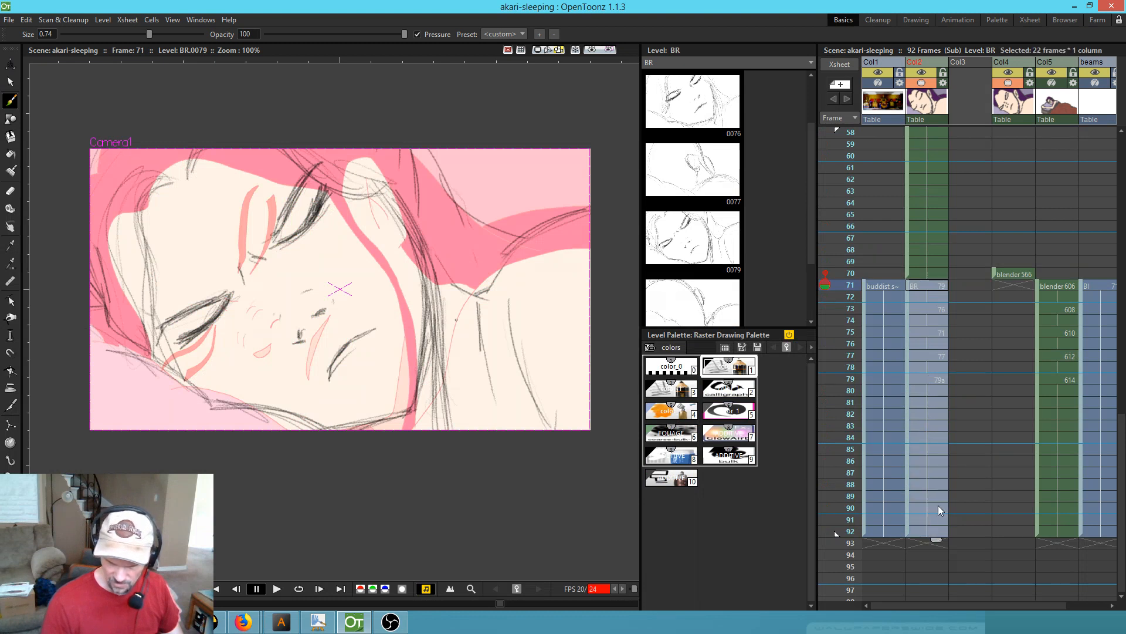
right_click(938, 287)
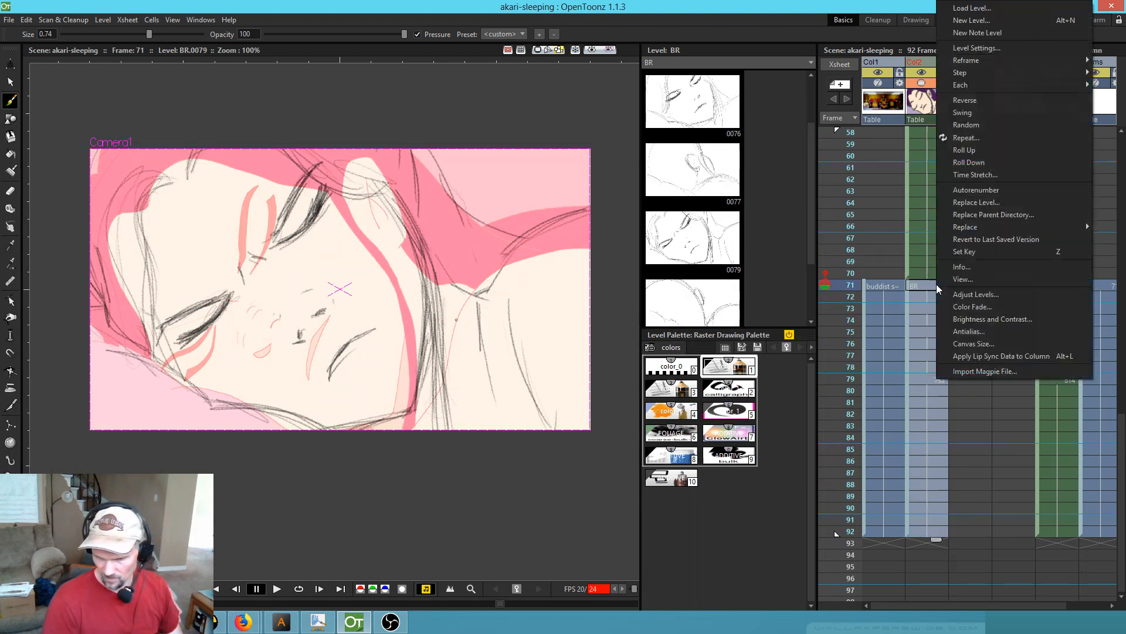
mouse_move(1041, 62)
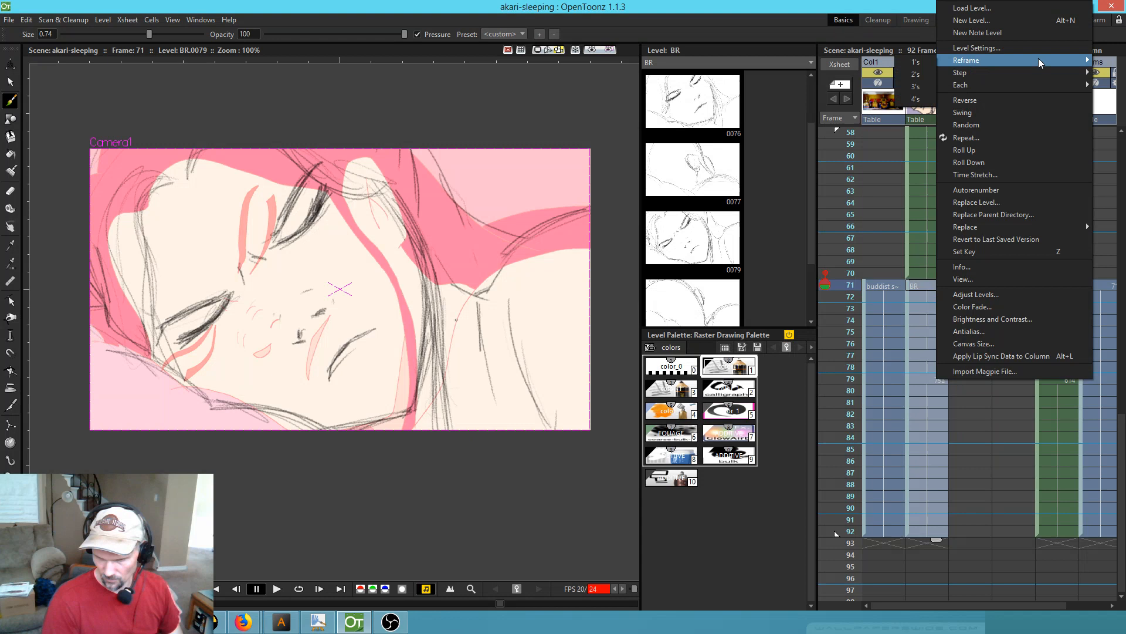
left_click(917, 100)
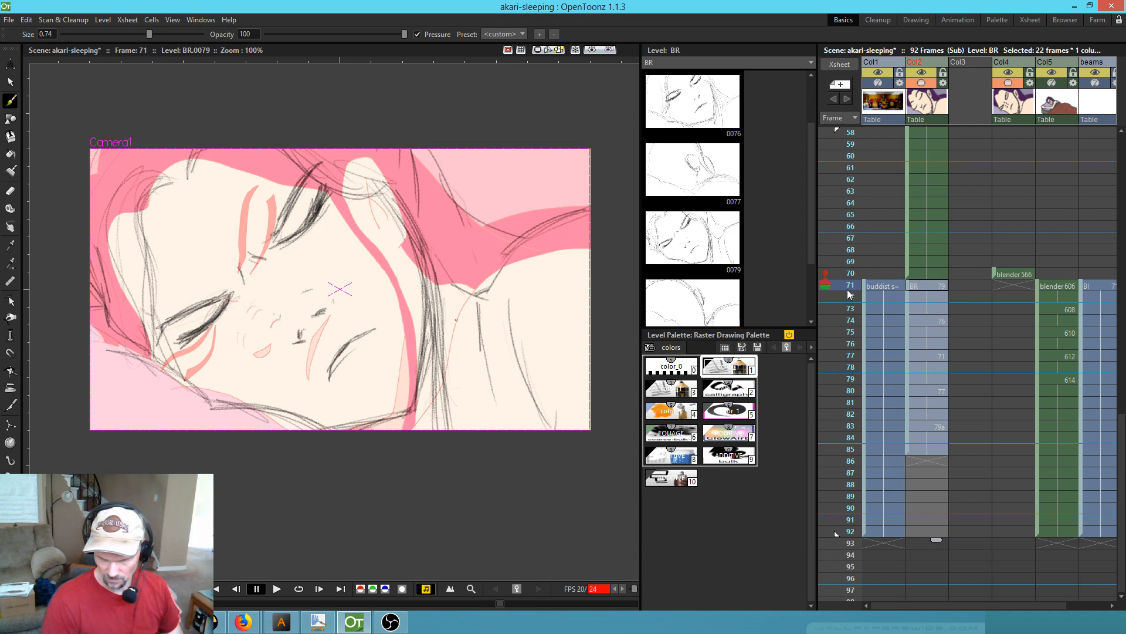
- Play the marked range to review the retimed head turn
left_click_drag(847, 286, 852, 263)
key("l")
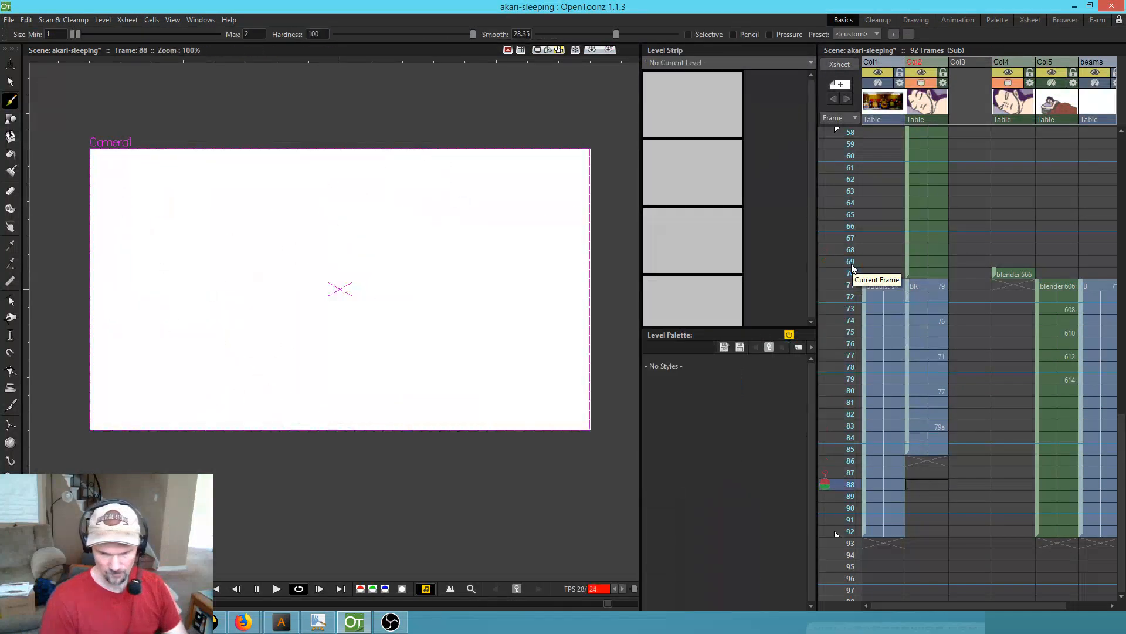
key("l")
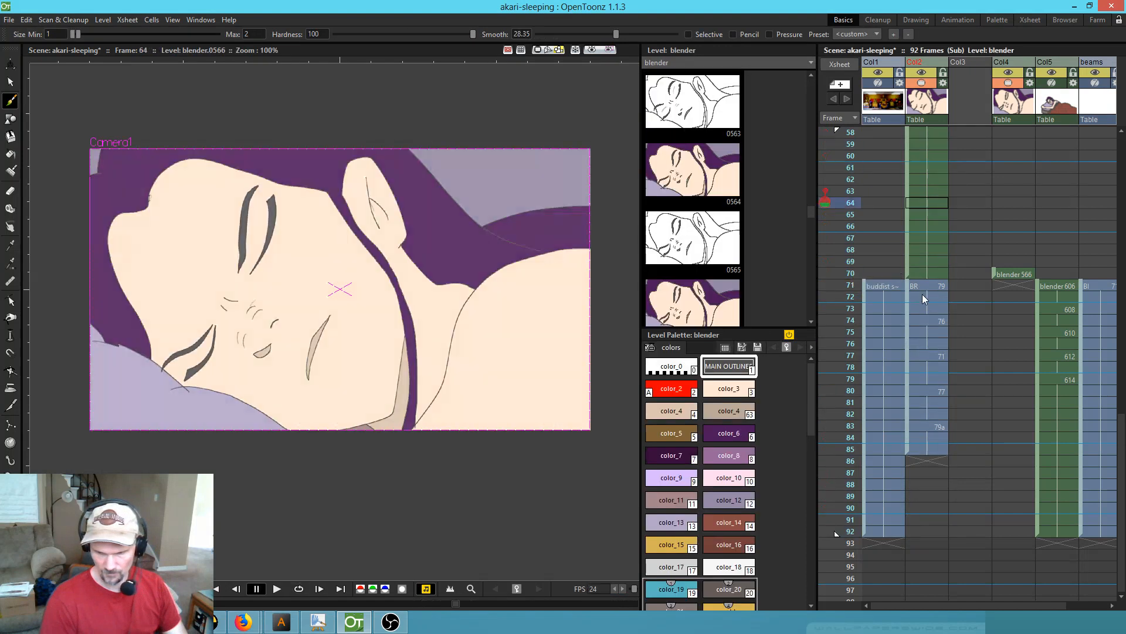
- Toggle Col5's camera visibility and replay the marked range to check the motion from frame 70 onward
right_click(926, 285)
left_click(924, 291)
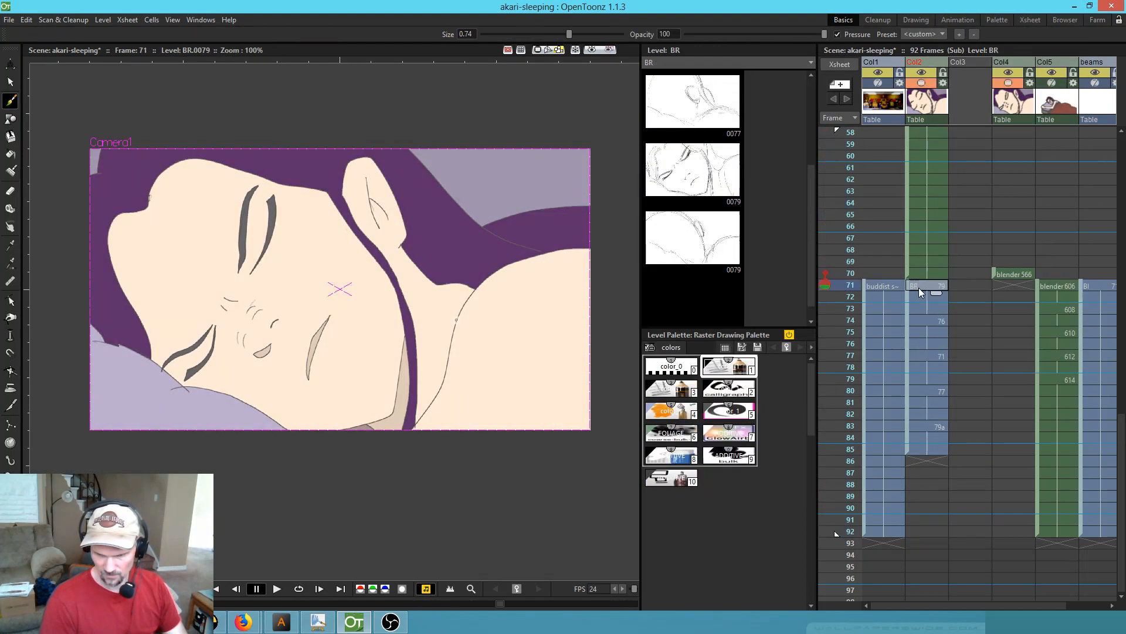
left_click_drag(925, 294, 930, 440)
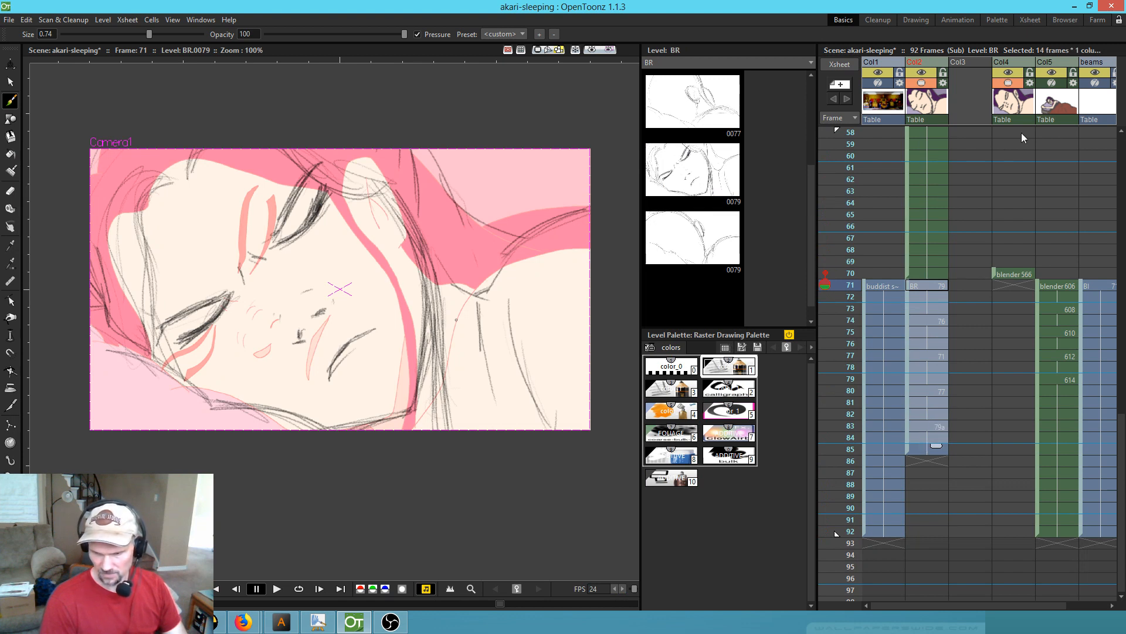
left_click(1056, 85)
left_click_drag(842, 210, 843, 275)
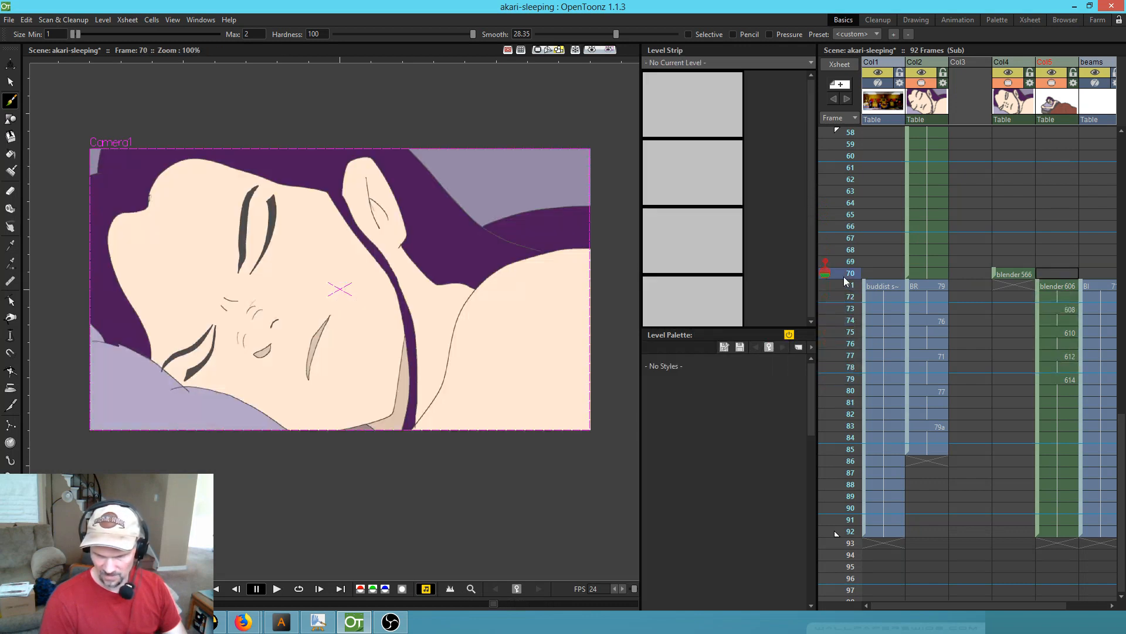
key("l")
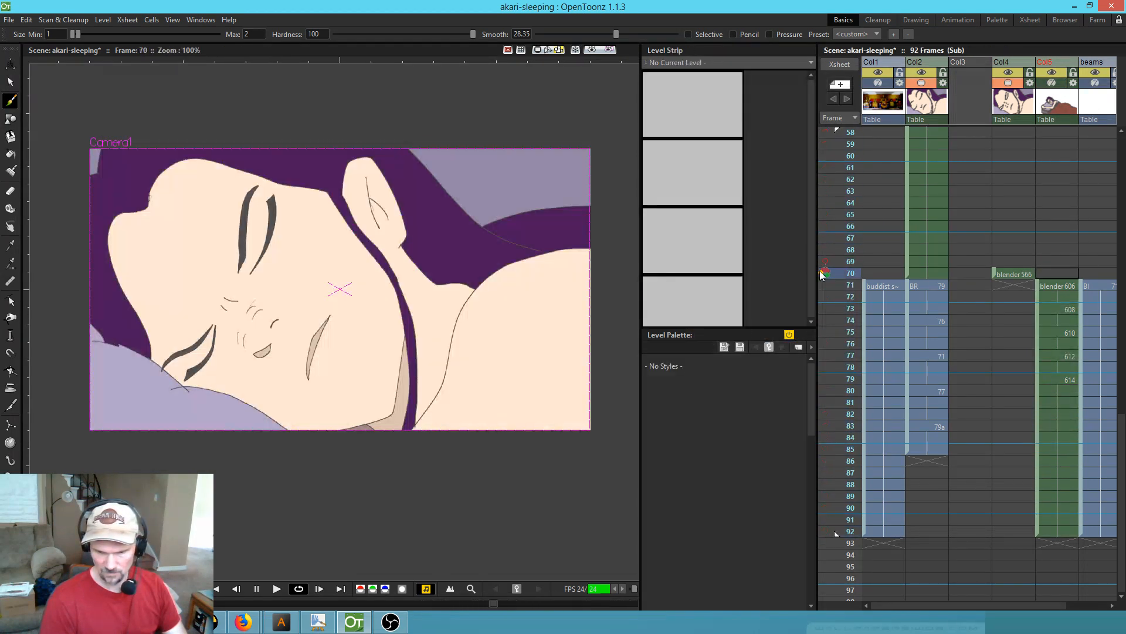
key("p")
- Delete the Col2 cell at frame 82 and move the drawing 79a block up to start there
left_click(937, 391)
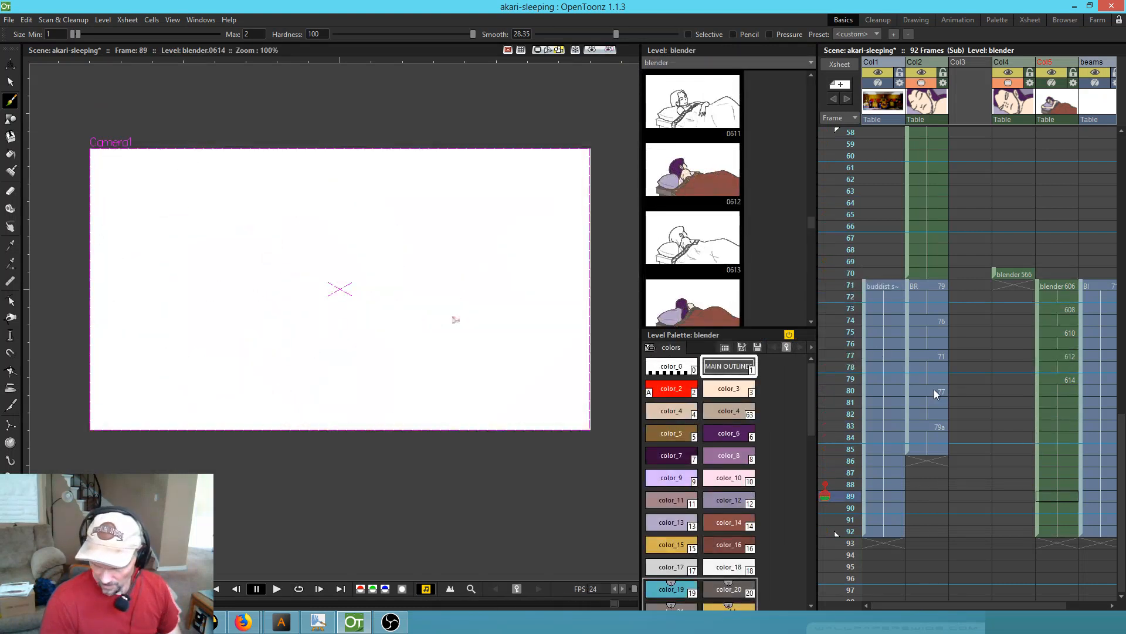
left_click(938, 414)
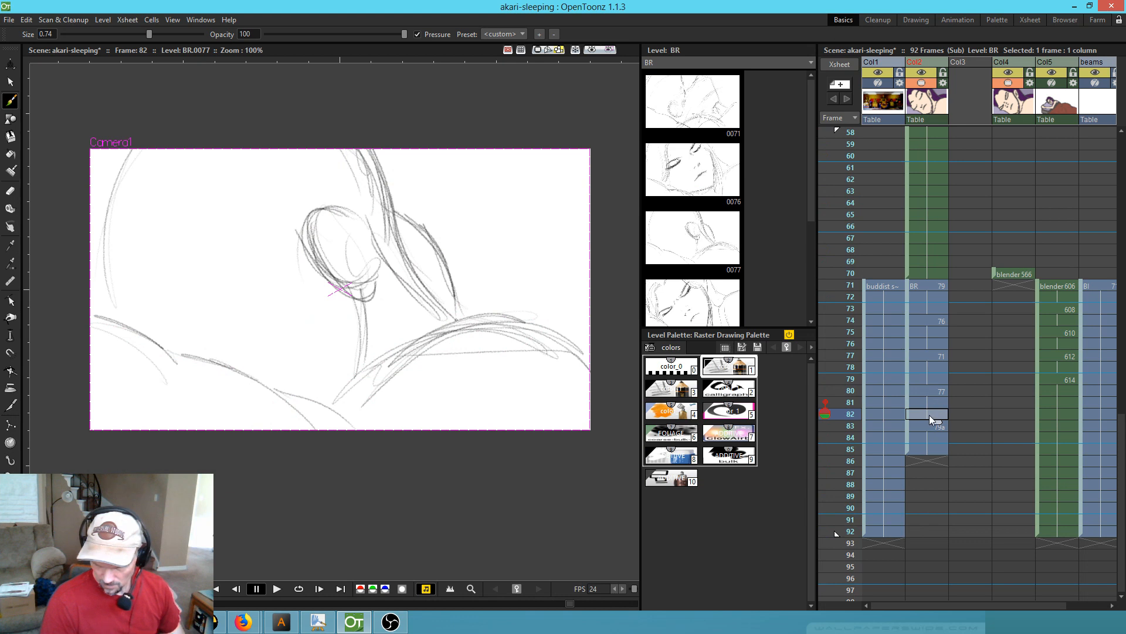
key("Delete")
left_click(907, 430)
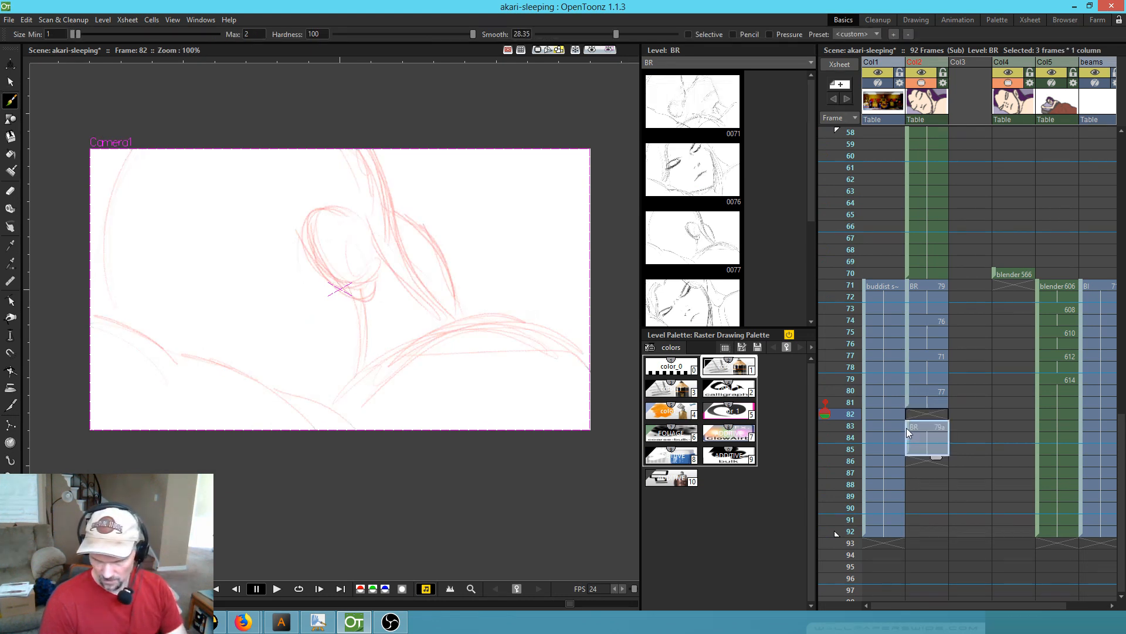
left_click_drag(906, 434, 907, 422)
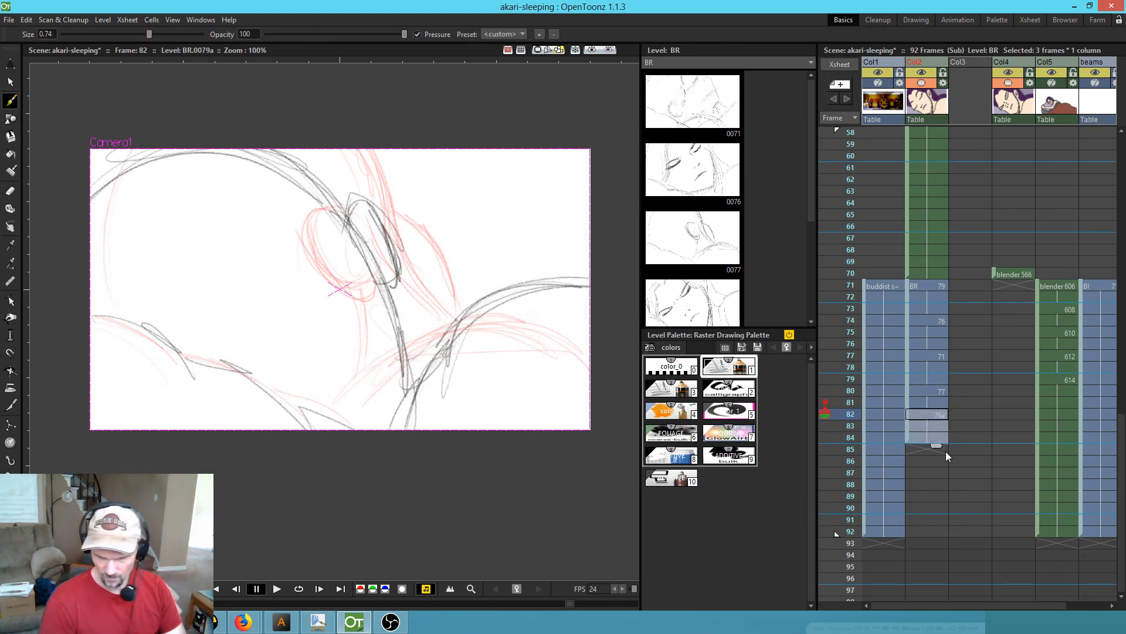
- Extend drawing 79a from frame 82 through frame 92 and play the marked range
left_click_drag(934, 447, 937, 538)
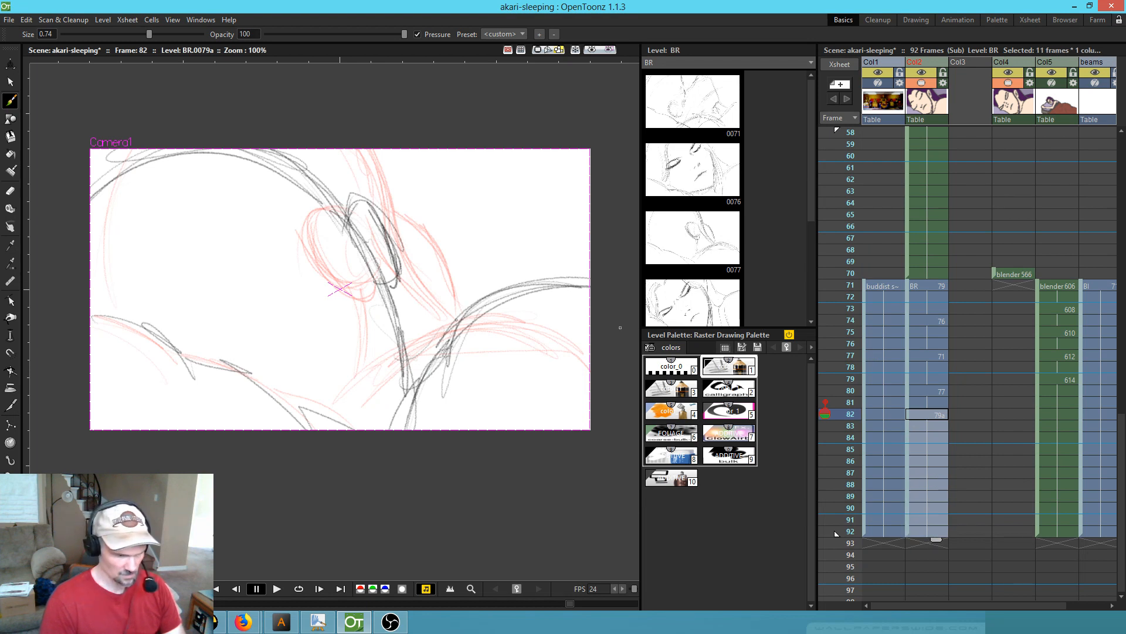
key("l")
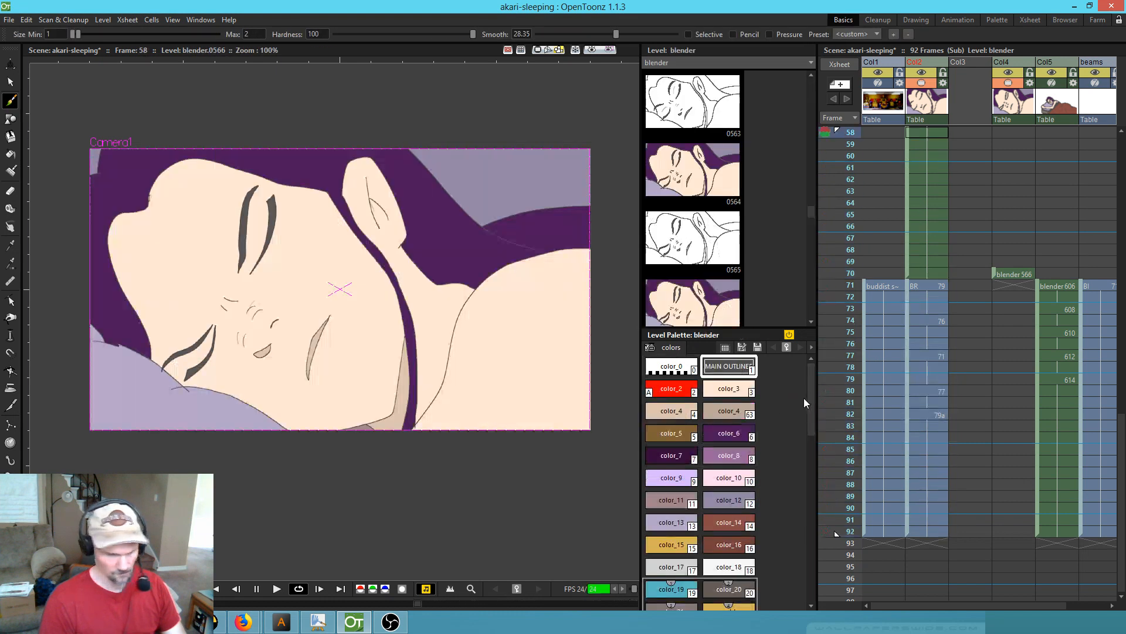
key("l")
- Darken the shoulder curve along the lower canvas on frame 77
mouse_move(854, 293)
left_mouse_down()
mouse_move(849, 377)
mouse_move(849, 336)
mouse_move(835, 355)
left_mouse_up()
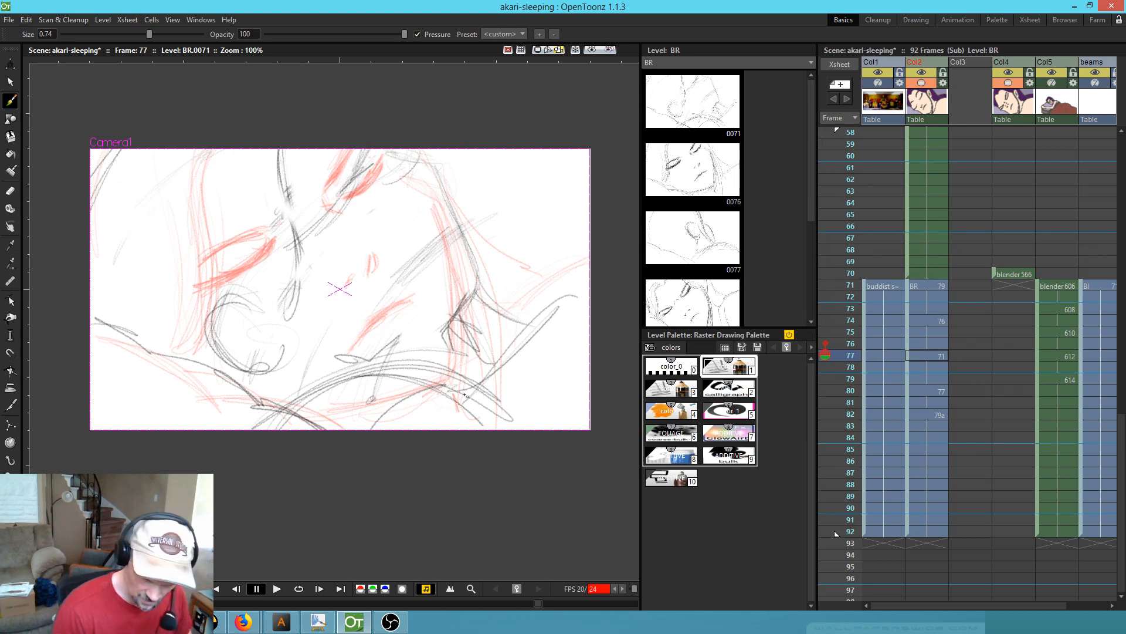
mouse_move(346, 388)
left_mouse_down()
mouse_move(478, 393)
mouse_move(411, 405)
mouse_move(463, 382)
mouse_move(522, 418)
left_mouse_up()
- Sketch the shoulder line rising to the canvas's right edge on frame 74 and redraw the matching line on frame 77
key("comma")
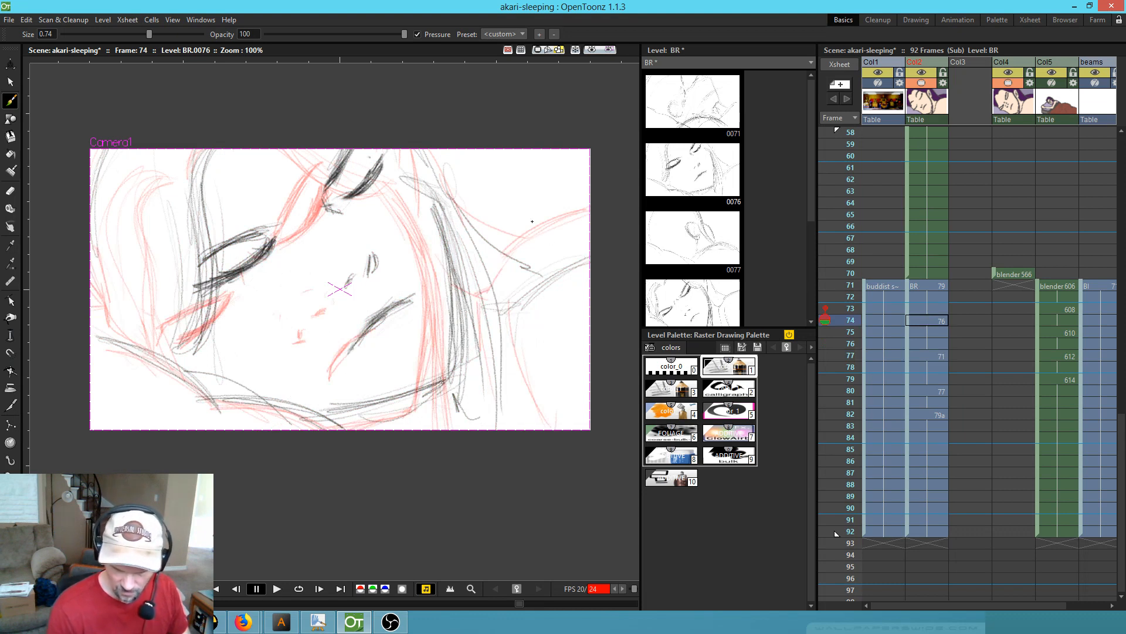
key("comma")
key("comma")
key("period")
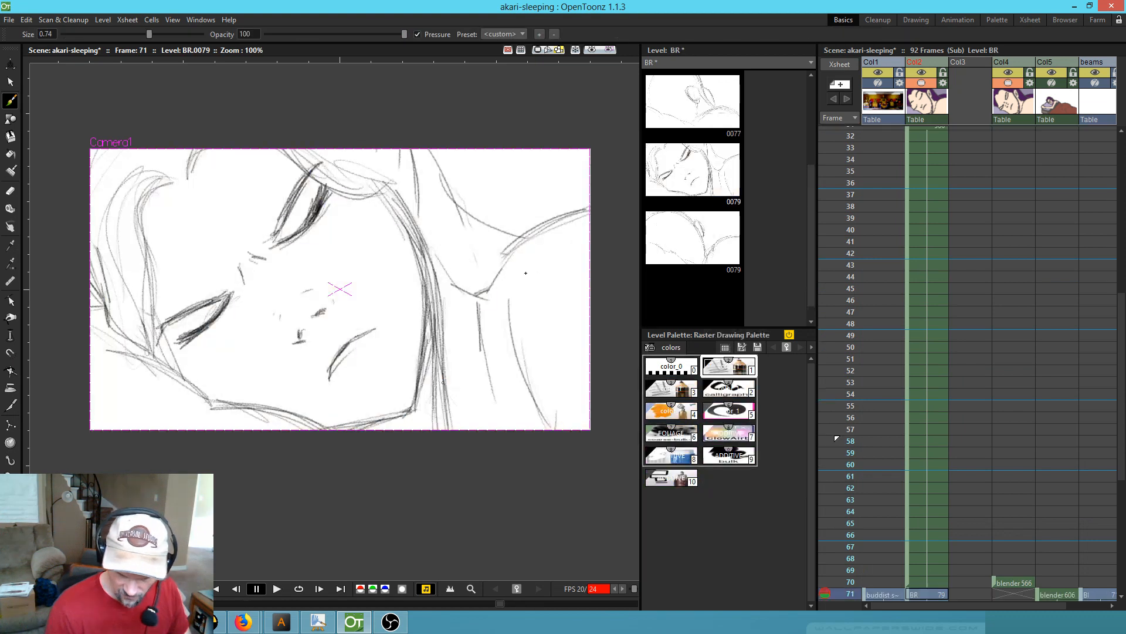
key("period")
left_click_drag(506, 317, 586, 266)
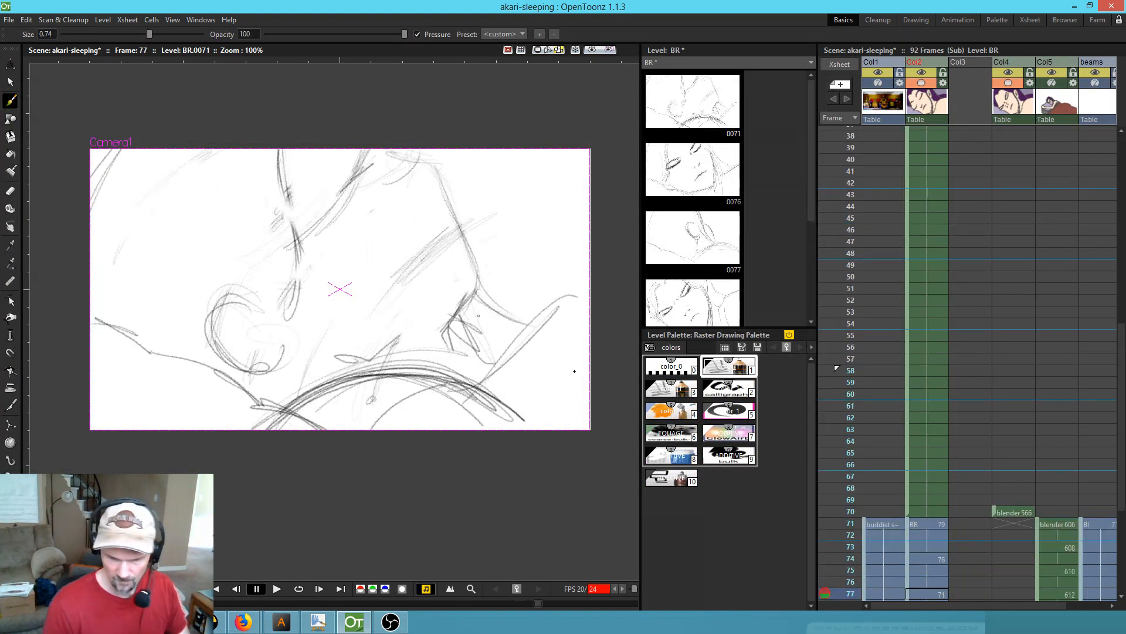
left_click_drag(545, 317, 458, 379)
left_click_drag(589, 297, 447, 395)
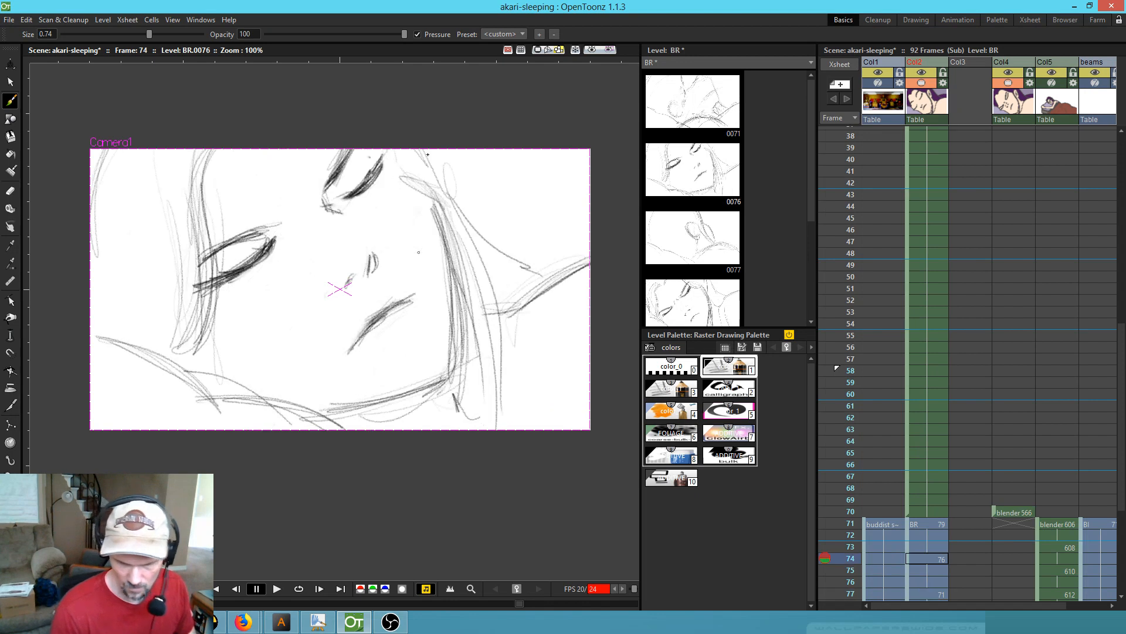
- Add dark eye strokes near the canvas's upper edge on frame 77, comparing them with the eye on frame 74
mouse_move(380, 163)
left_mouse_down()
mouse_move(326, 208)
mouse_move(361, 184)
mouse_move(325, 197)
left_mouse_up()
key("shift+comma")
key("period")
key("comma")
key("period")
mouse_move(371, 152)
left_mouse_down()
mouse_move(319, 172)
mouse_move(320, 185)
left_mouse_up()
key("shift+comma")
key("shift+period")
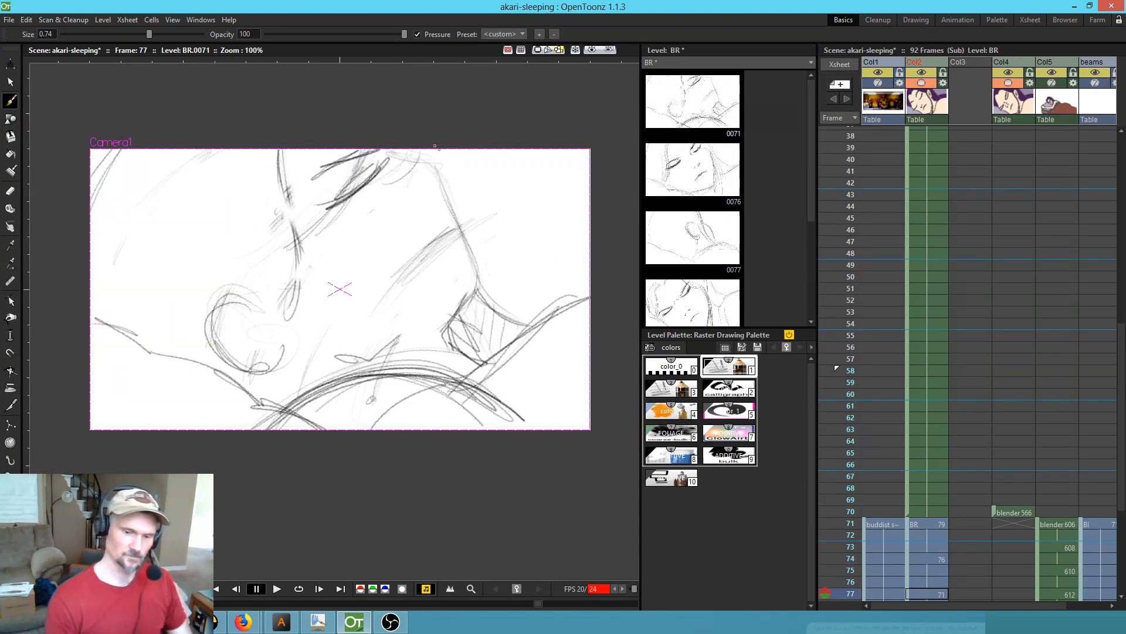
- Erase the shoulder line beneath the ear on frame 82, enlarging the eraser to size 94
key("shift+comma")
key("shift+period")
key("shift+period")
key("shift+period")
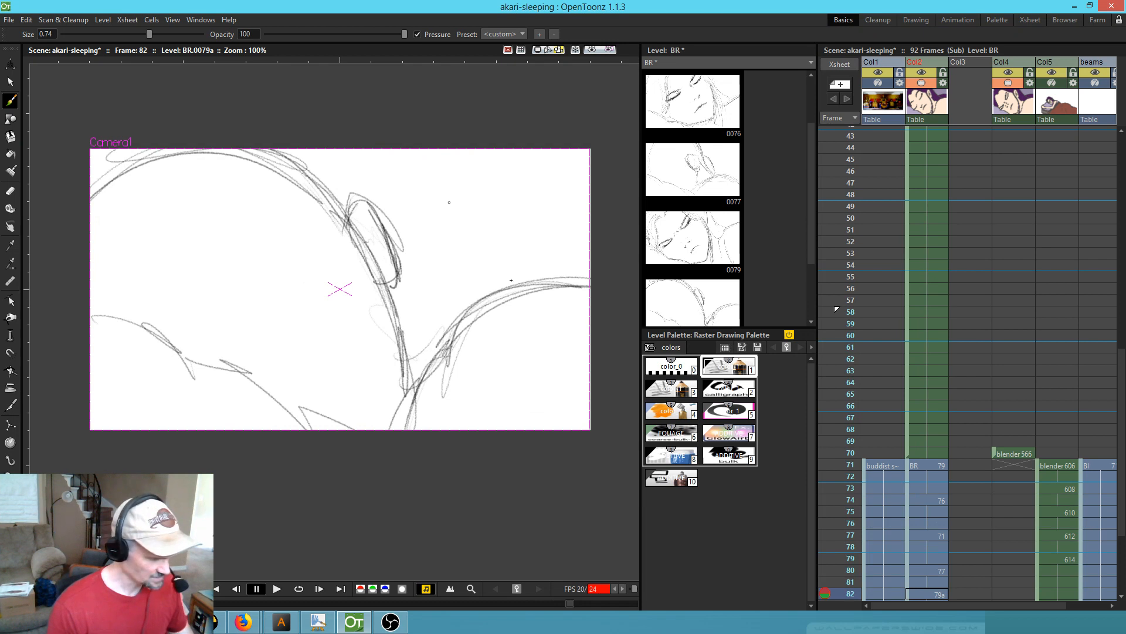
key("a")
left_click_drag(589, 281, 468, 304)
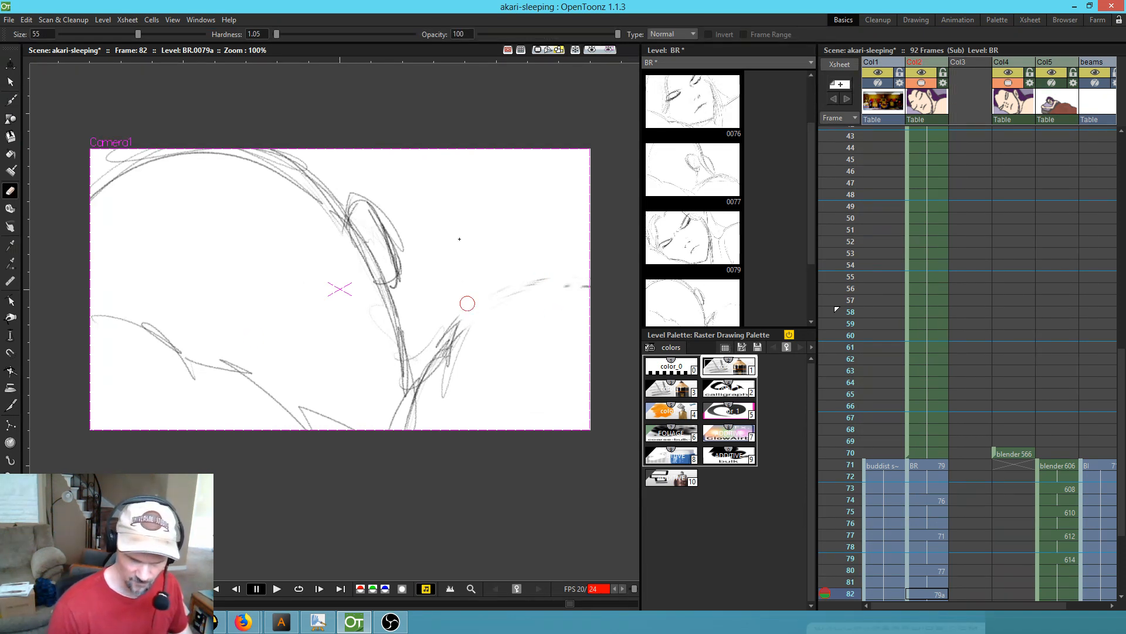
left_click_drag(138, 34, 194, 35)
mouse_move(467, 304)
left_mouse_down()
mouse_move(449, 352)
mouse_move(420, 381)
mouse_move(405, 346)
mouse_move(404, 386)
left_mouse_up()
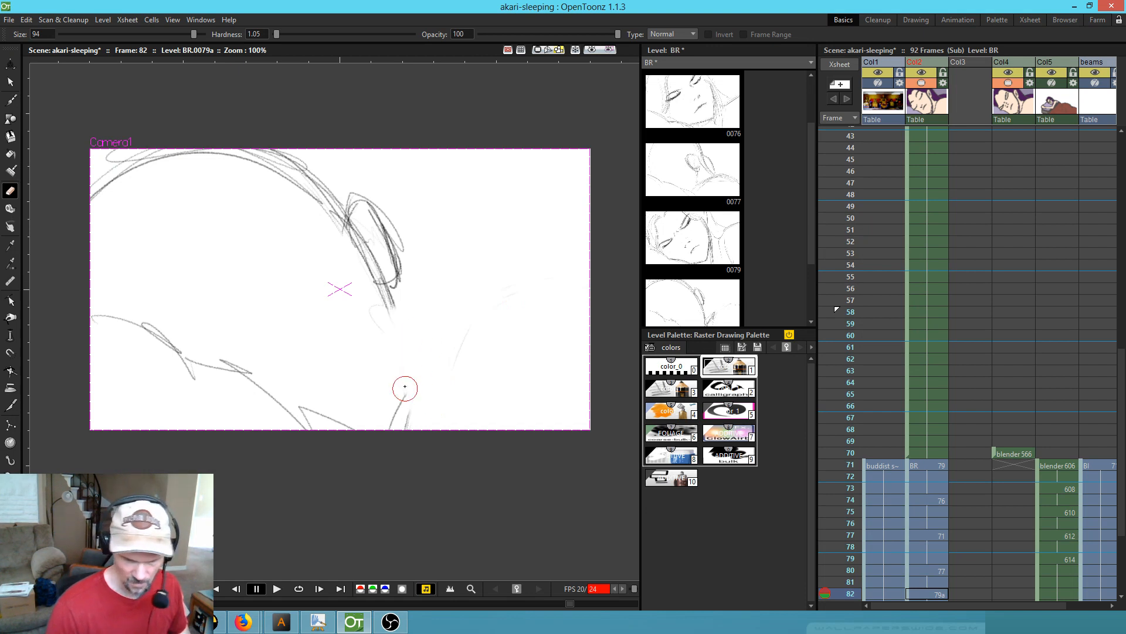
- Redraw the shoulder on frame 82 as a higher, rounder curve rising from the neck to the canvas's right edge
key("b")
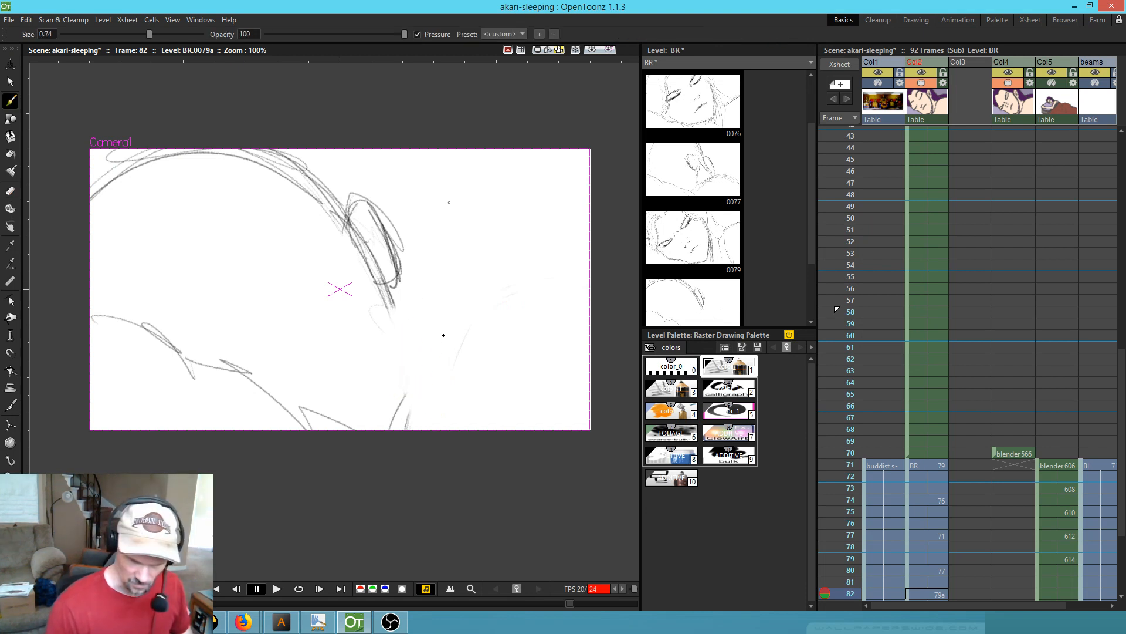
left_click_drag(416, 386, 500, 247)
left_click_drag(419, 351, 534, 243)
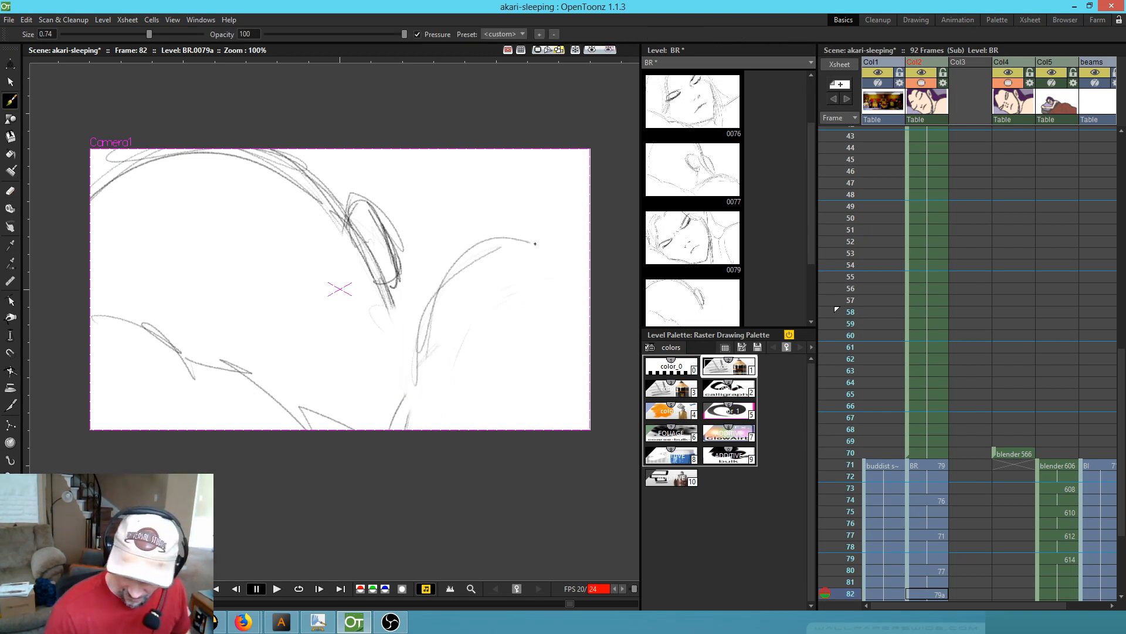
left_click_drag(420, 316, 580, 228)
left_click_drag(491, 245, 581, 229)
mouse_move(496, 241)
left_mouse_down()
mouse_move(589, 231)
mouse_move(419, 373)
left_mouse_up()
mouse_move(456, 258)
left_mouse_down()
mouse_move(427, 281)
mouse_move(411, 404)
left_mouse_up()
left_click_drag(419, 352, 384, 427)
- Sketch the neck connection, the pillow curve at the canvas's left edge and back lines below the shoulder on frame 82
mouse_move(372, 299)
left_mouse_down()
mouse_move(405, 321)
mouse_move(368, 268)
mouse_move(213, 178)
mouse_move(94, 263)
mouse_move(284, 208)
mouse_move(380, 284)
mouse_move(429, 356)
left_mouse_up()
left_click_drag(89, 307, 196, 368)
key(".")
mouse_move(425, 315)
left_mouse_down()
mouse_move(450, 359)
mouse_move(548, 413)
left_mouse_up()
left_click_drag(417, 352, 461, 409)
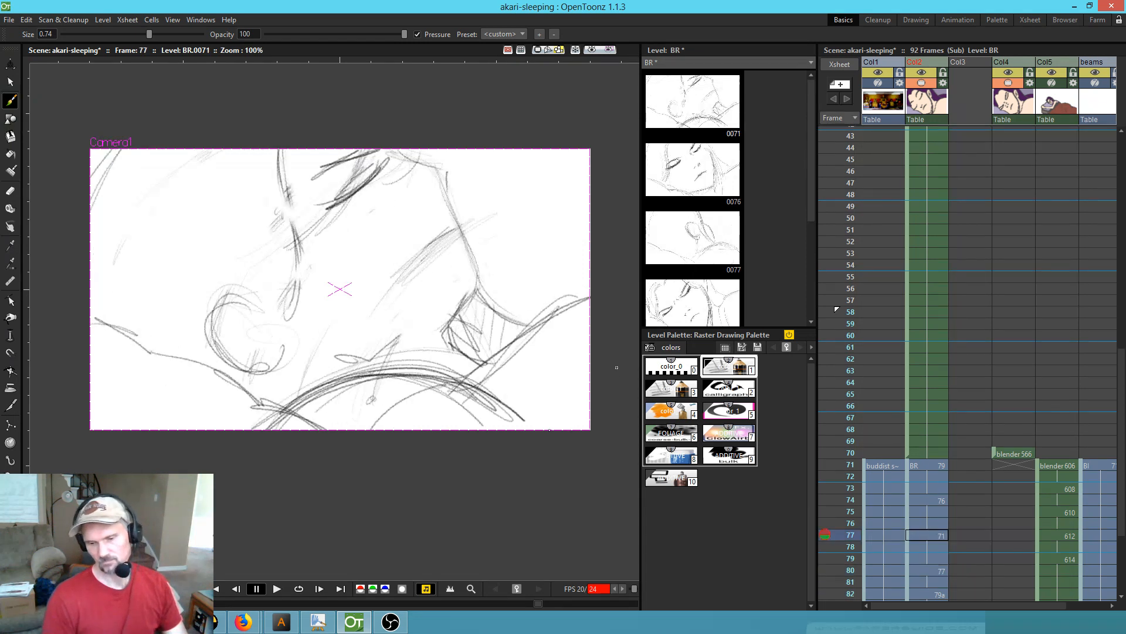
- Step through the drawings from frame 71 to frame 80 to check how the head turn reads
key(".")
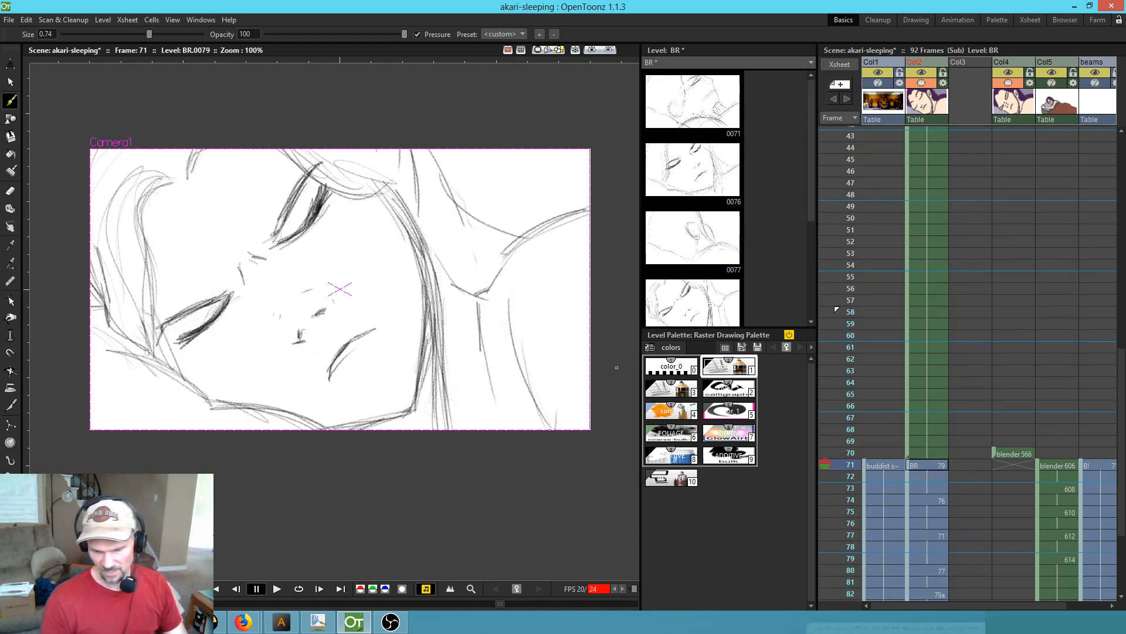
key(".")
key(".")
key(".")
key(".")
key(".")
key(".")
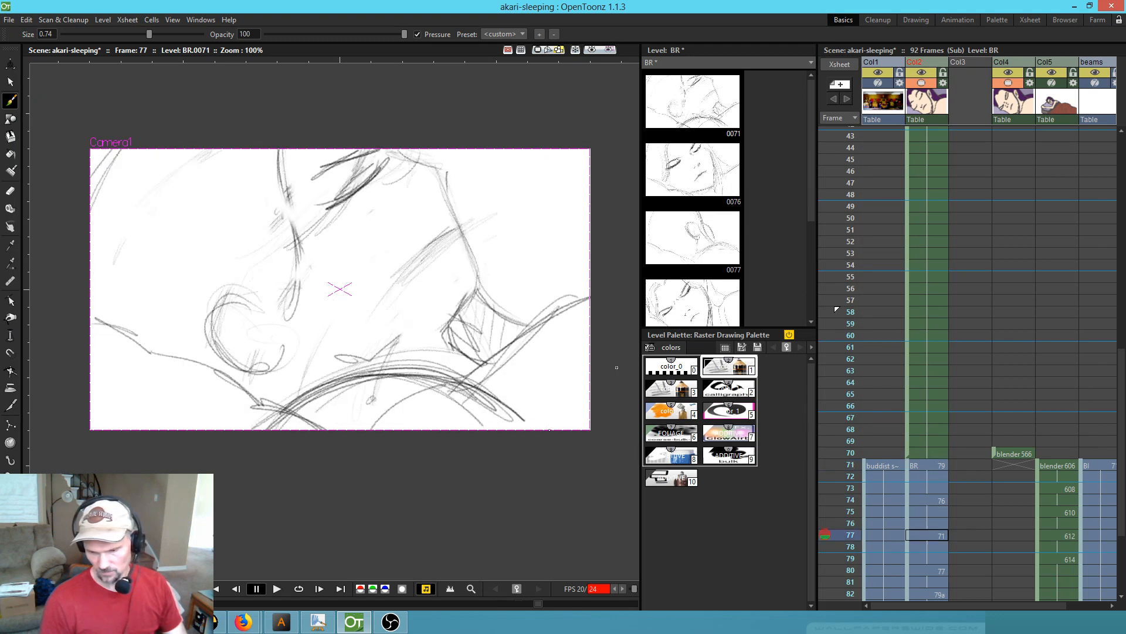
key(".")
key(".")
key(".")
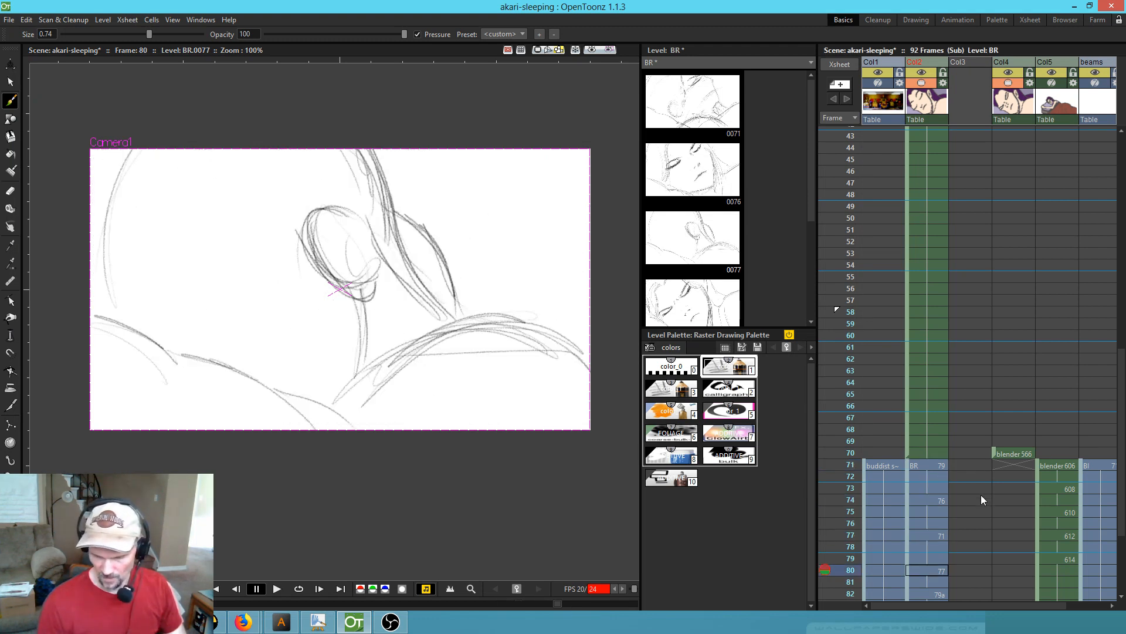
- Delete the cells of frames 81 to 92 across all columns from Col1 to beams
scroll(980, 503, "down", 5)
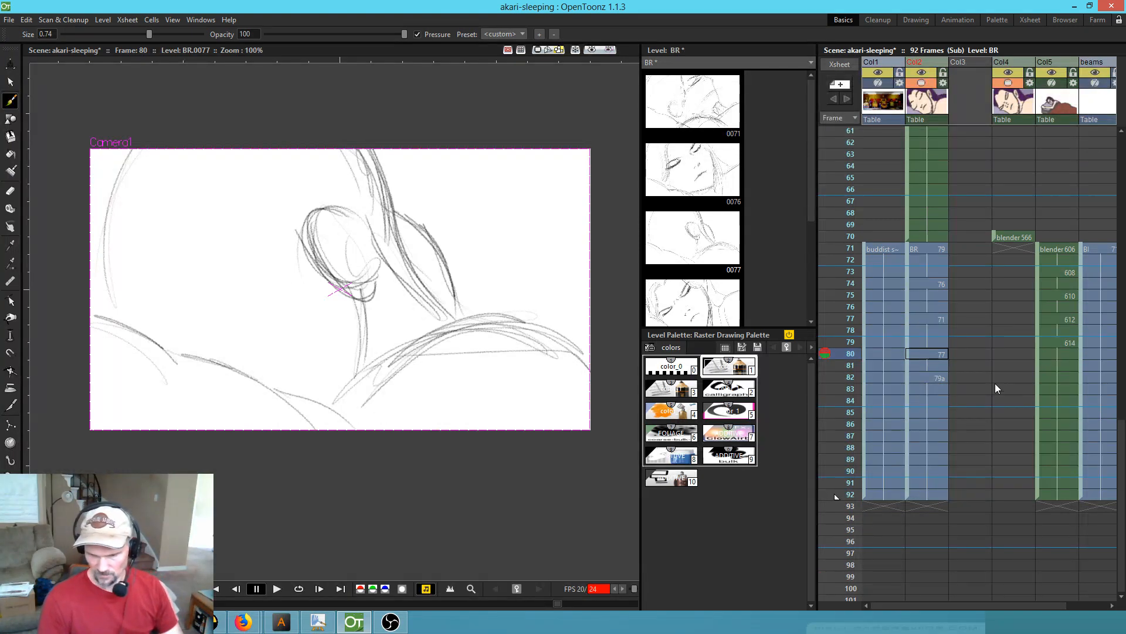
left_click(867, 375)
scroll(940, 396, "down", 4)
left_click_drag(1001, 392, 890, 449)
left_click(948, 424, "shift")
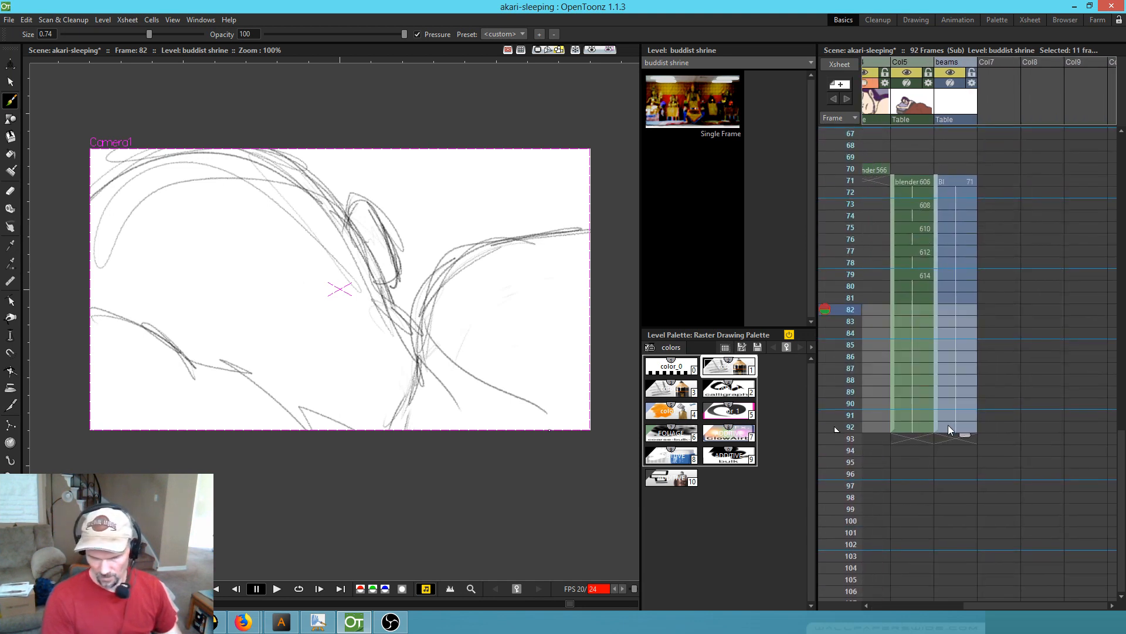
key("Delete")
scroll(915, 346, "up", 2)
scroll(912, 343, "up", 1)
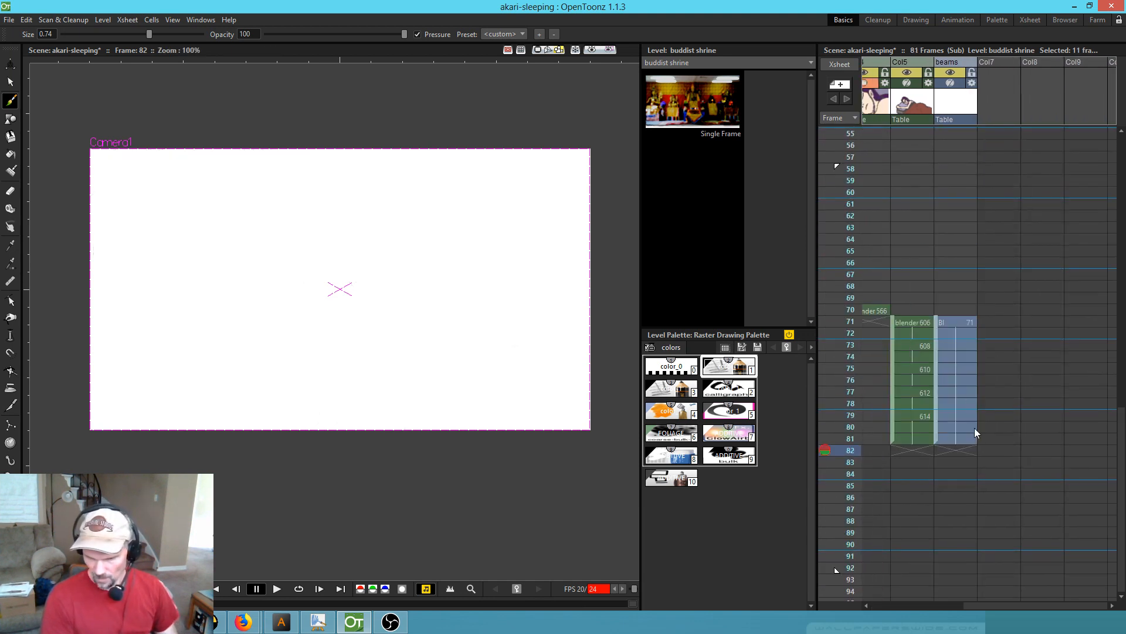
left_click_drag(948, 478, 1104, 484)
left_click(1103, 447)
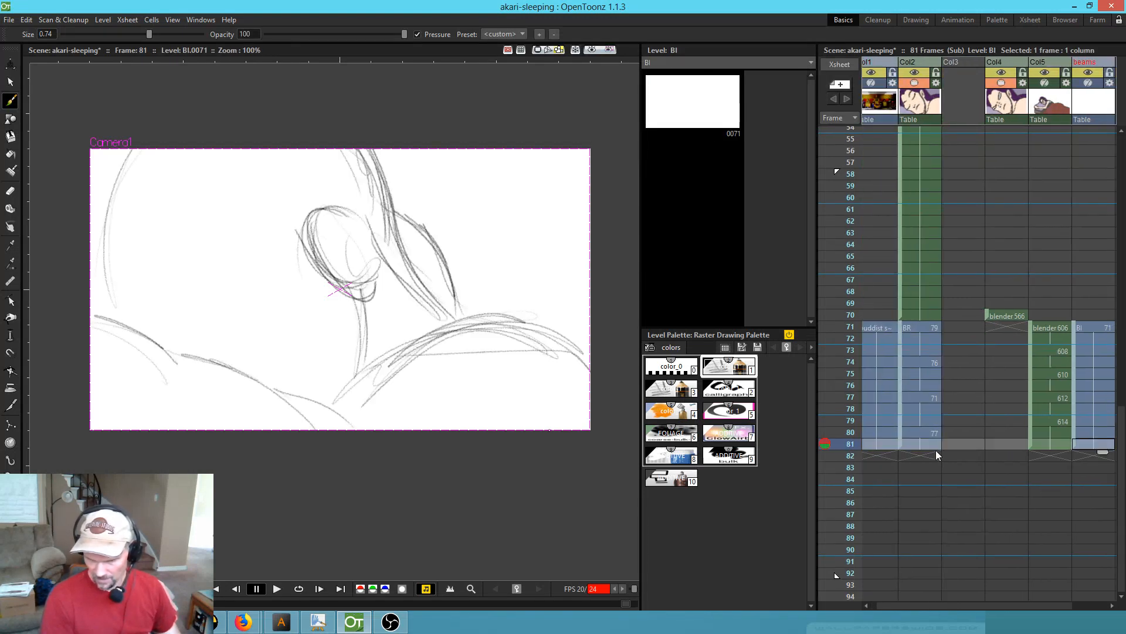
key("Delete")
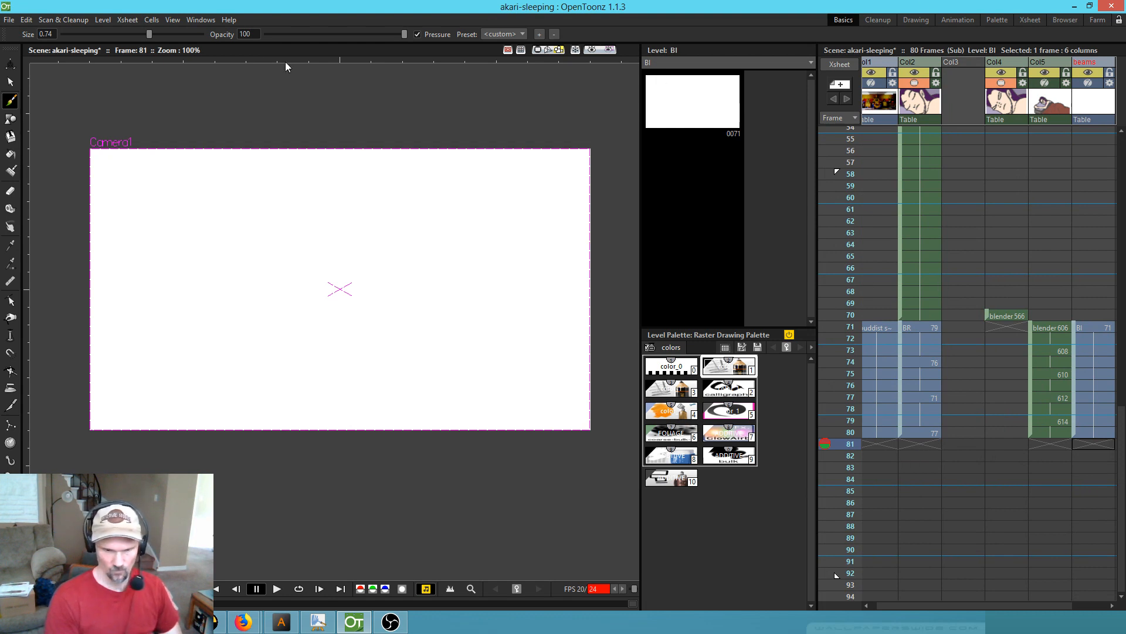
- Save the scene with all its levels and return to the main xsheet
left_click(9, 20)
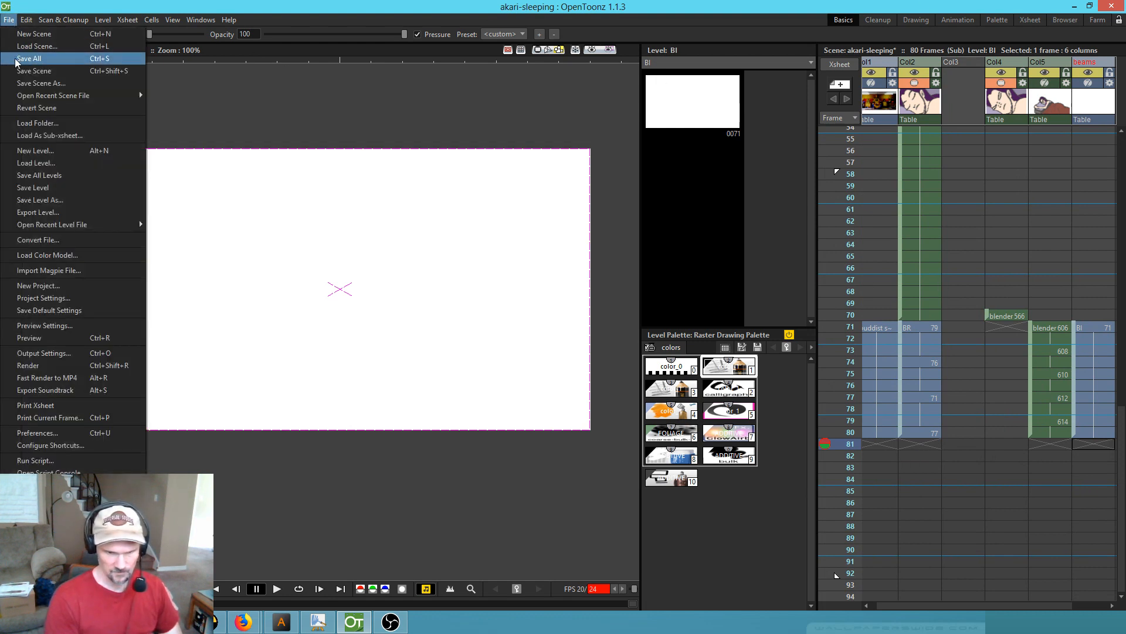
left_click(17, 58)
left_click(888, 328)
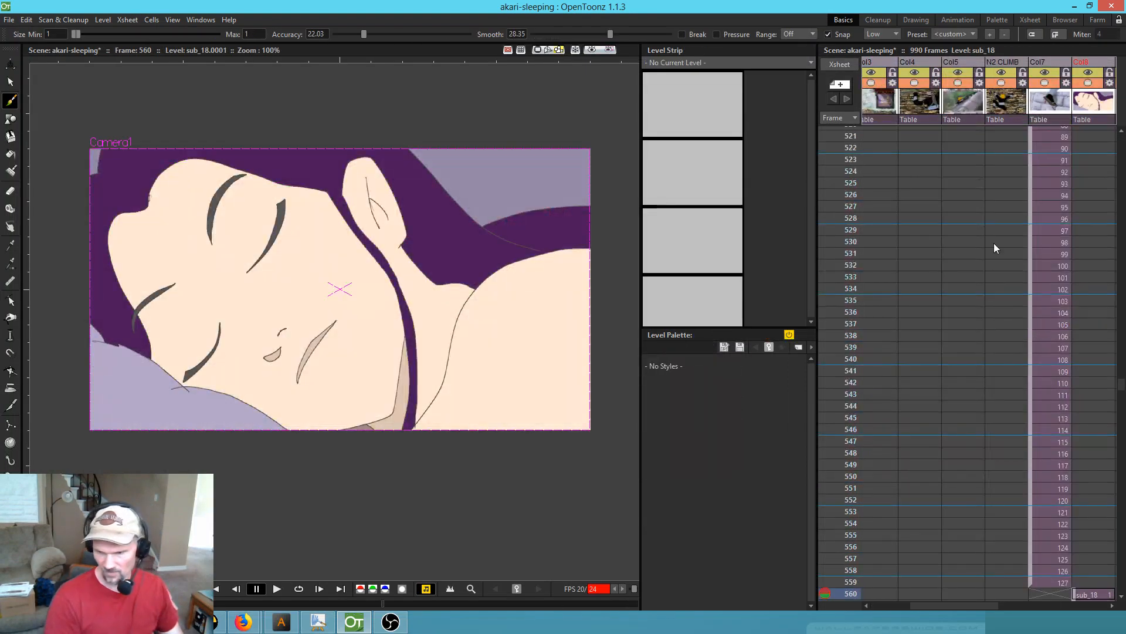
- Delete the missing sub_18 cells 81 to 92 in Col8, at frames 640 to 651
scroll(991, 270, "down", 6)
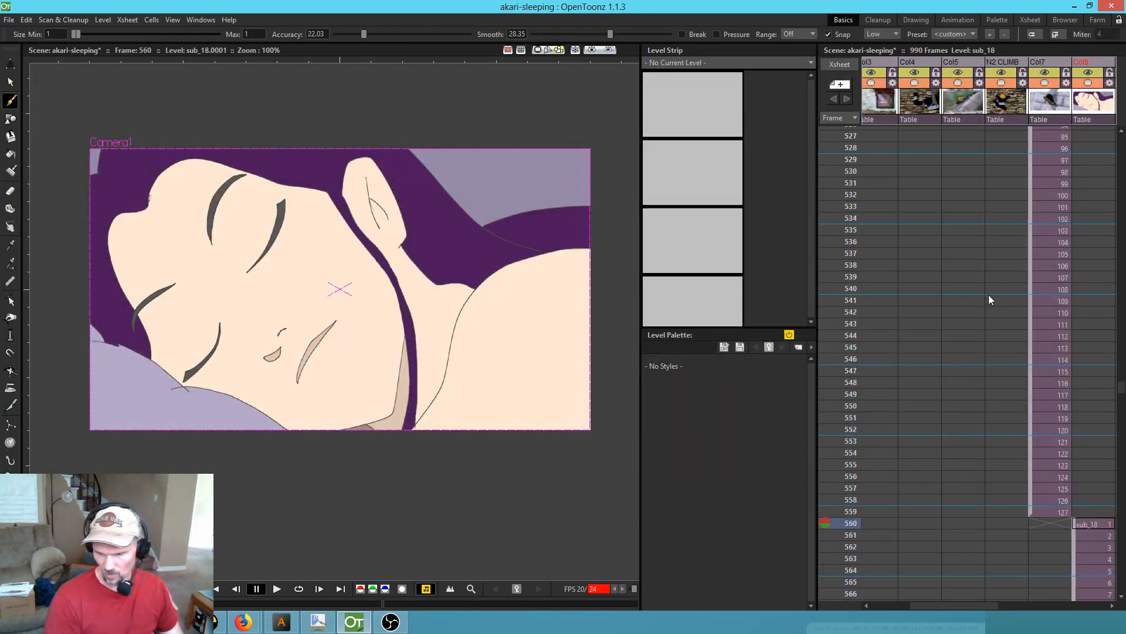
left_click_drag(852, 241, 837, 396)
scroll(860, 410, "down", 4)
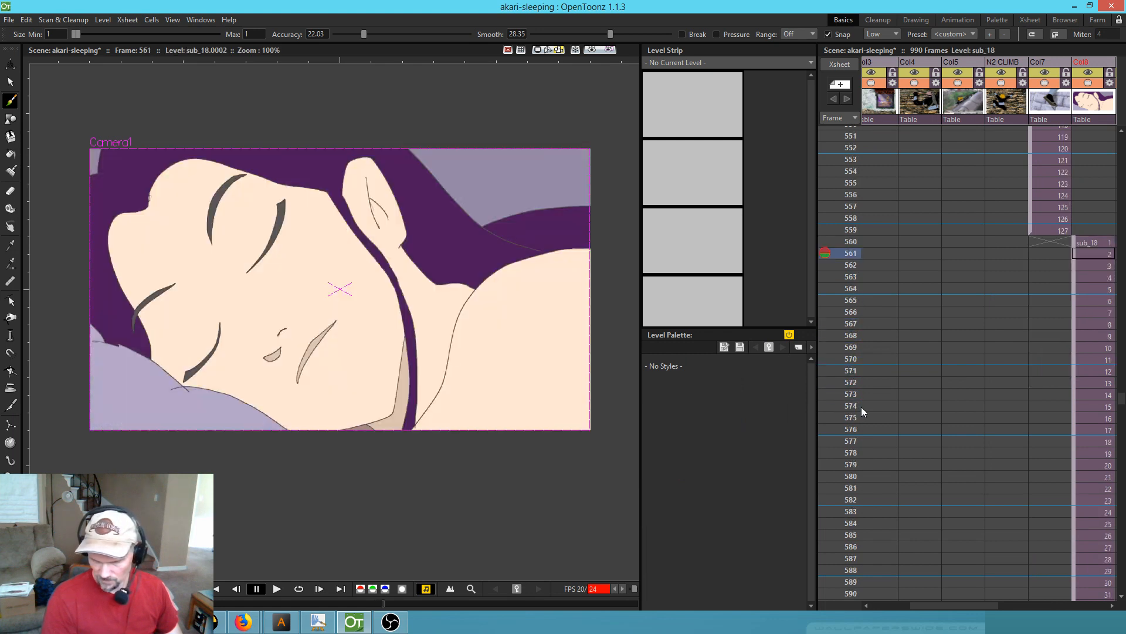
scroll(864, 401, "down", 20)
left_click_drag(1016, 432, 909, 268)
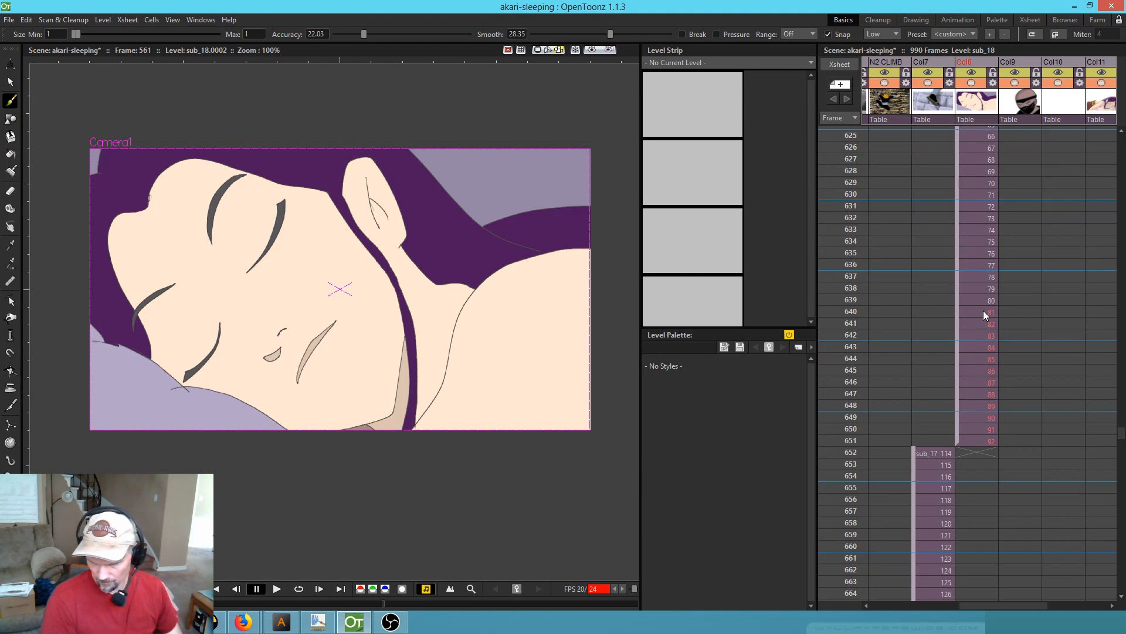
left_click(983, 311)
left_click(974, 440, "shift")
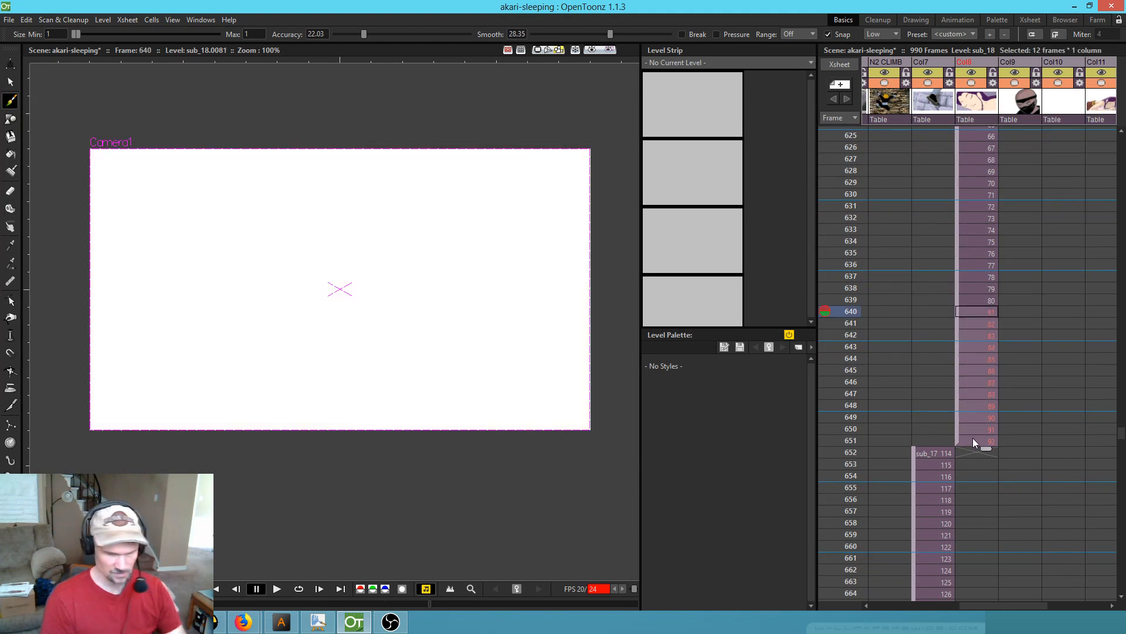
key("Delete")
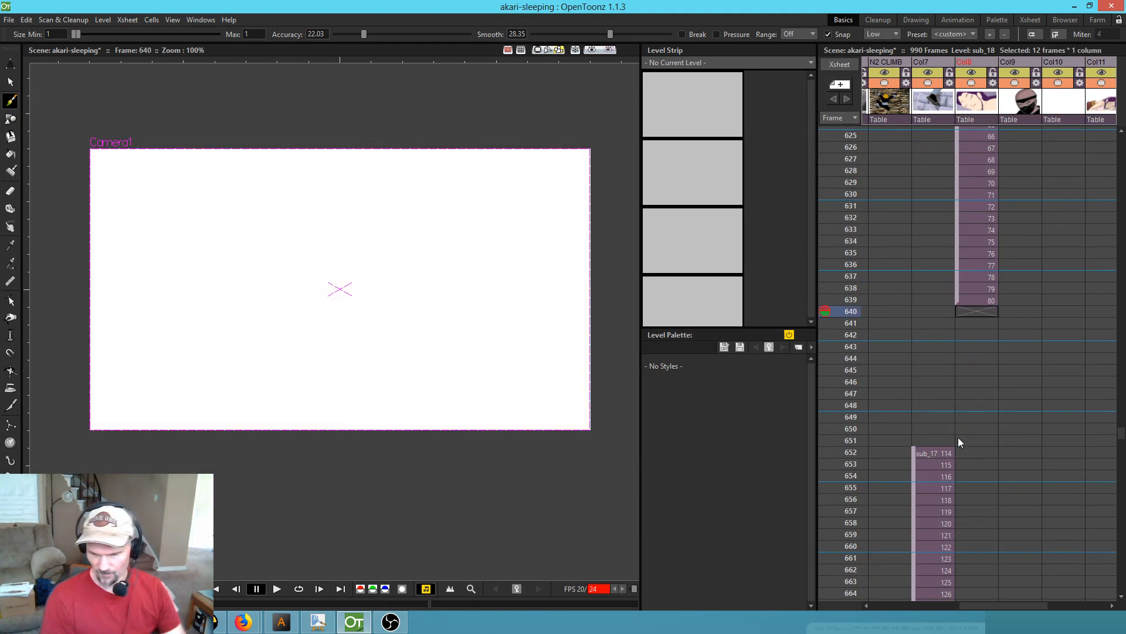
- Move all cells of Col7 through Col11 from frame 652 to 990 up so that sub_17 starts at frame 640
left_click(913, 457)
scroll(997, 458, "down", 5)
scroll(1005, 441, "down", 5)
scroll(994, 407, "up", 7)
left_click(932, 243)
scroll(1021, 382, "down", 20)
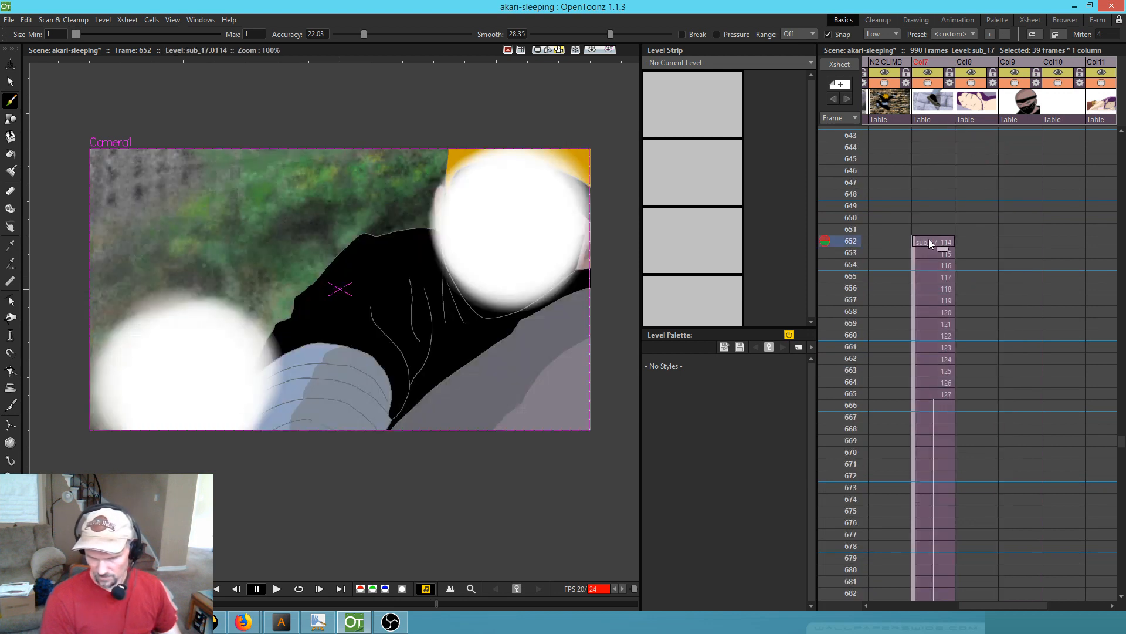
scroll(1024, 382, "down", 3)
left_click_drag(1033, 389, 979, 297)
scroll(1012, 315, "down", 14)
scroll(1023, 328, "down", 12)
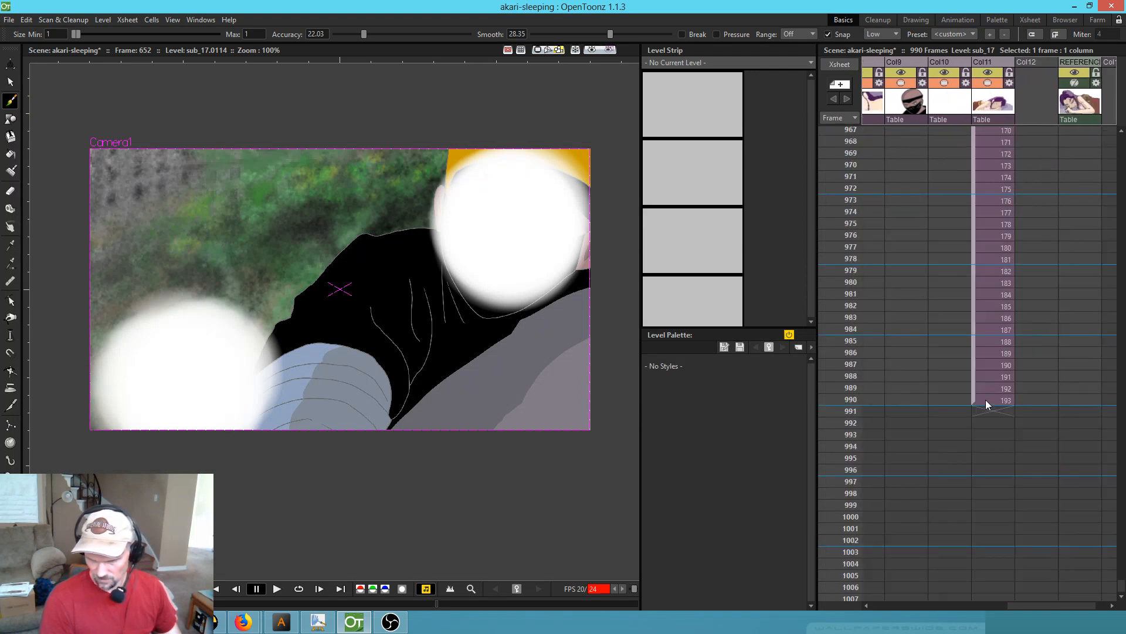
left_click(985, 399, "shift")
scroll(986, 400, "up", 10)
scroll(986, 399, "up", 20)
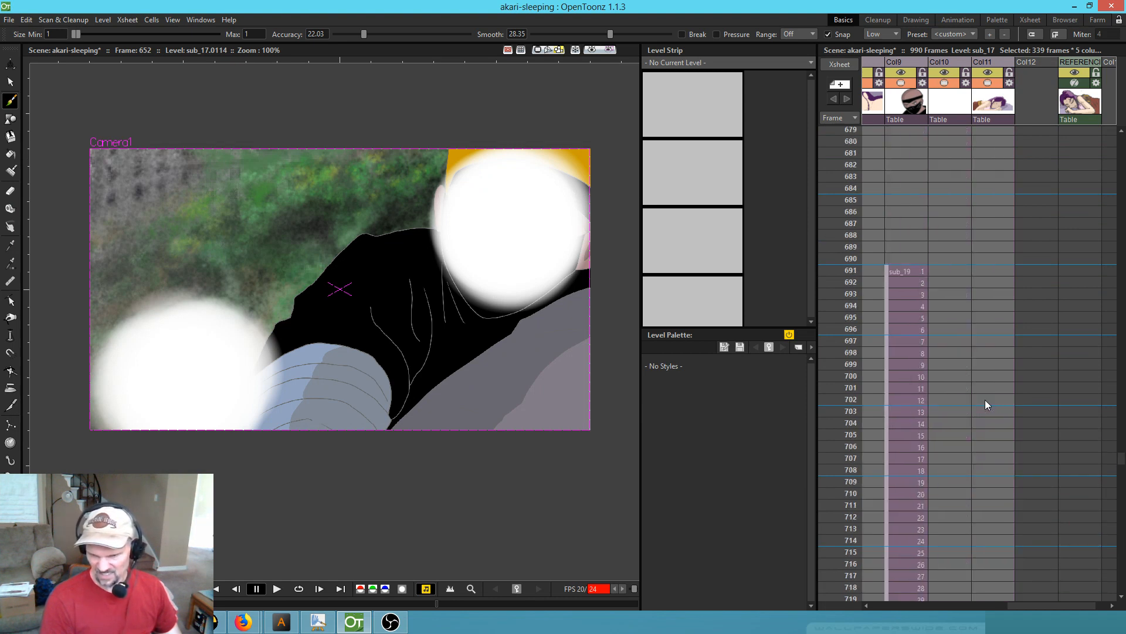
scroll(1009, 363, "left", 4)
scroll(1093, 397, "up", 5)
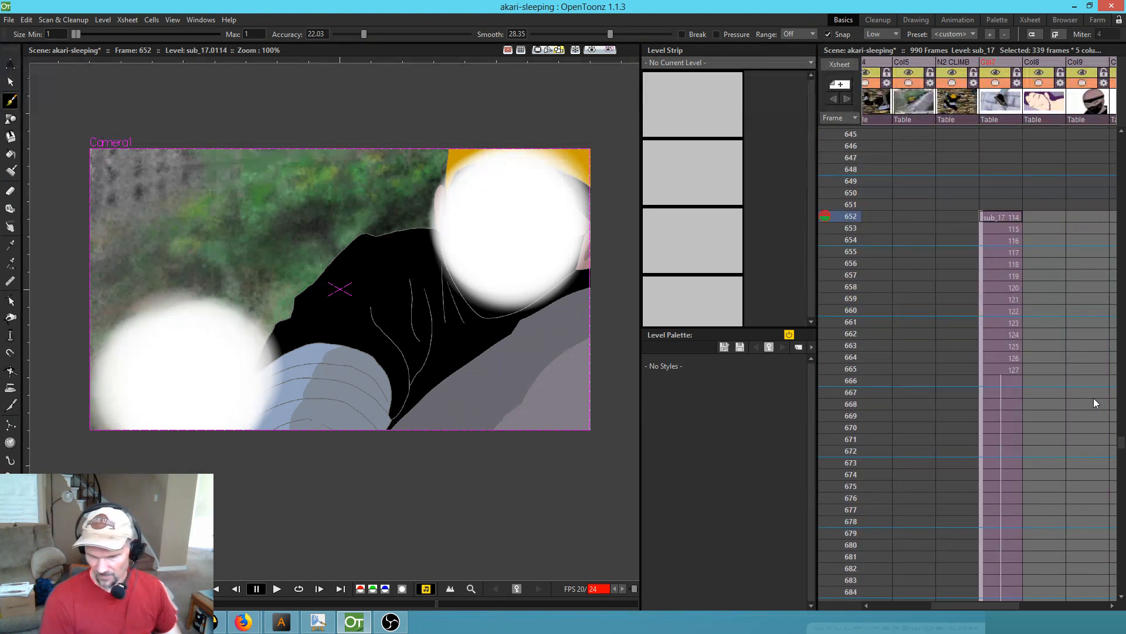
scroll(1094, 398, "up", 3)
left_click_drag(1067, 396, 1009, 339)
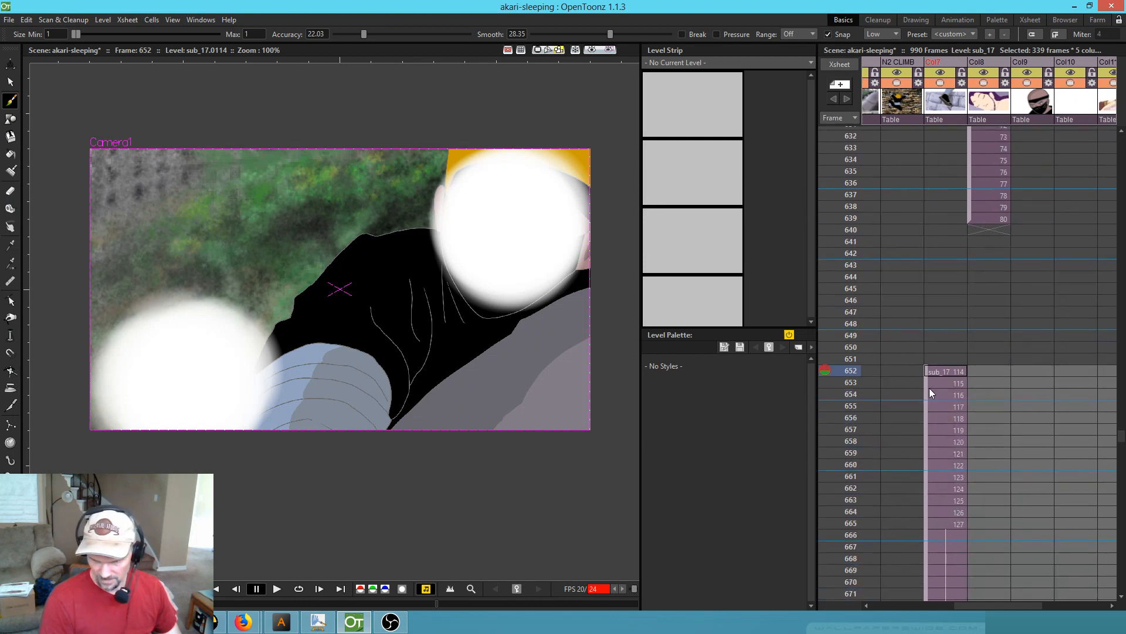
left_click_drag(925, 381, 939, 237)
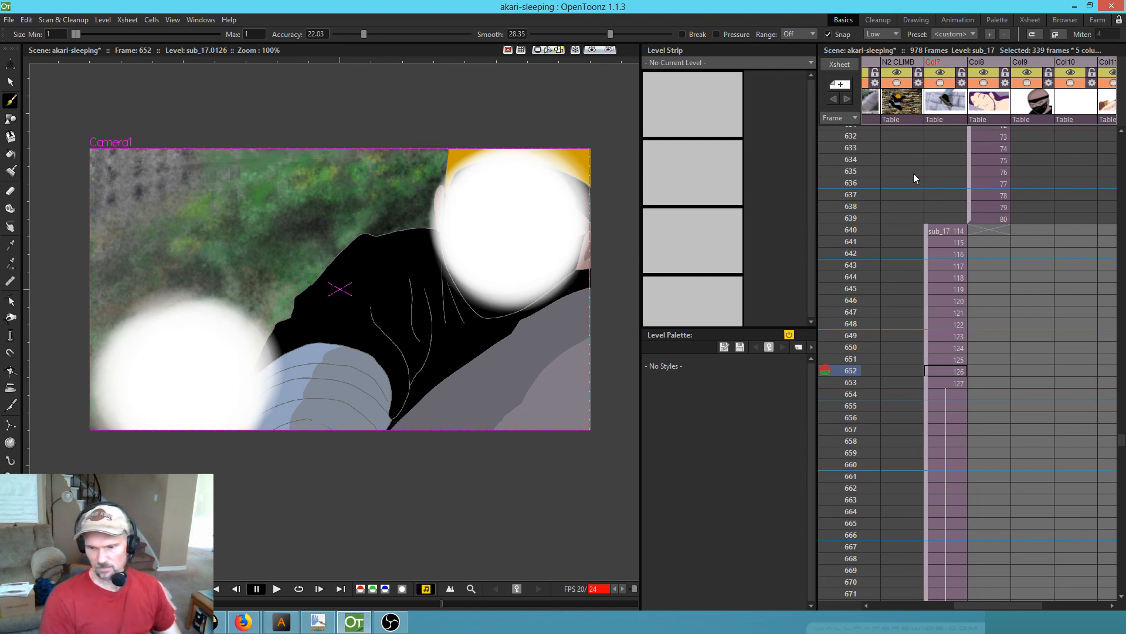
- Set the playback start marker at frame 532 and save the scene
mouse_move(850, 146)
left_mouse_down()
mouse_move(851, 370)
mouse_move(838, 99)
mouse_move(852, 398)
mouse_move(849, 515)
mouse_move(830, 585)
mouse_move(845, 605)
mouse_move(855, 418)
mouse_move(857, 496)
mouse_move(885, 264)
mouse_move(872, 186)
left_mouse_up()
scroll(861, 210, "up", 8)
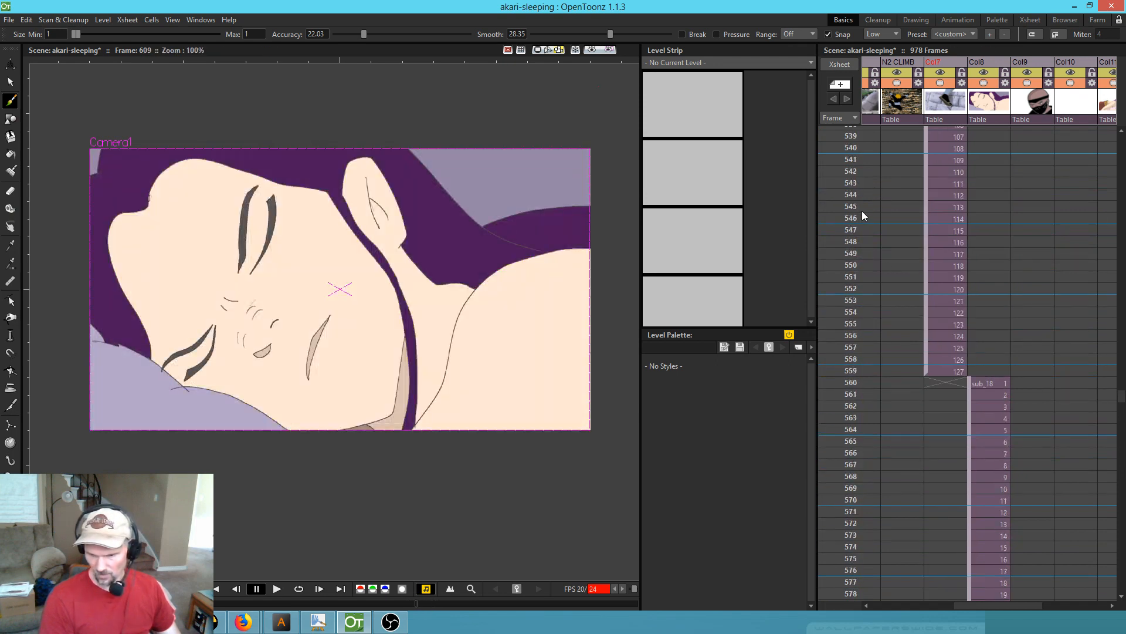
left_click(828, 195)
right_click(840, 195)
left_click(881, 204)
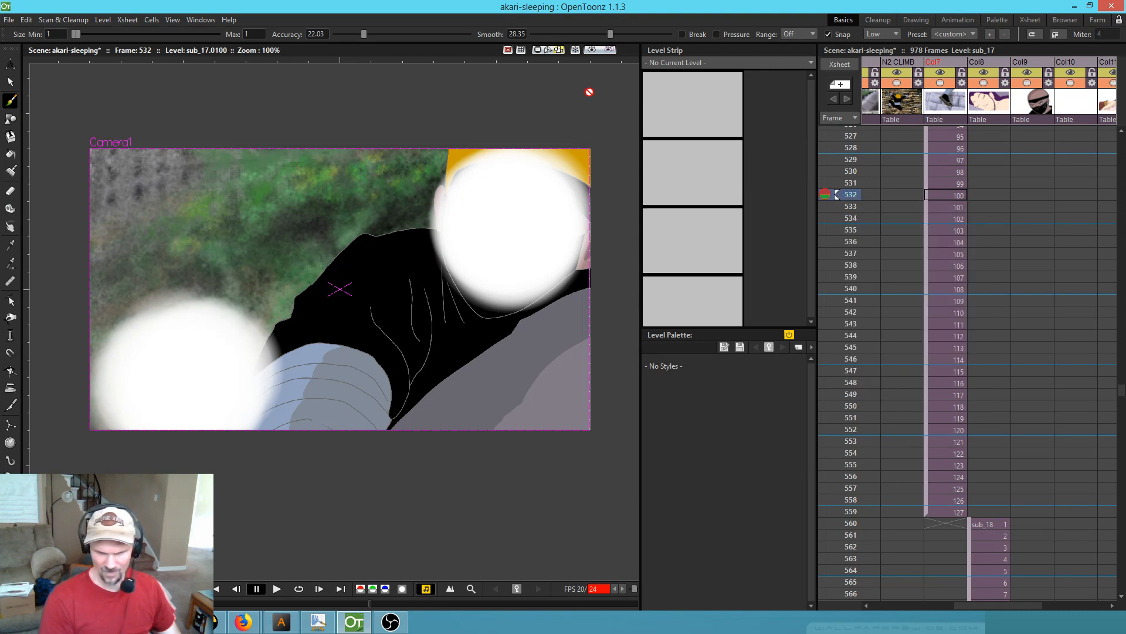
left_click(591, 50)
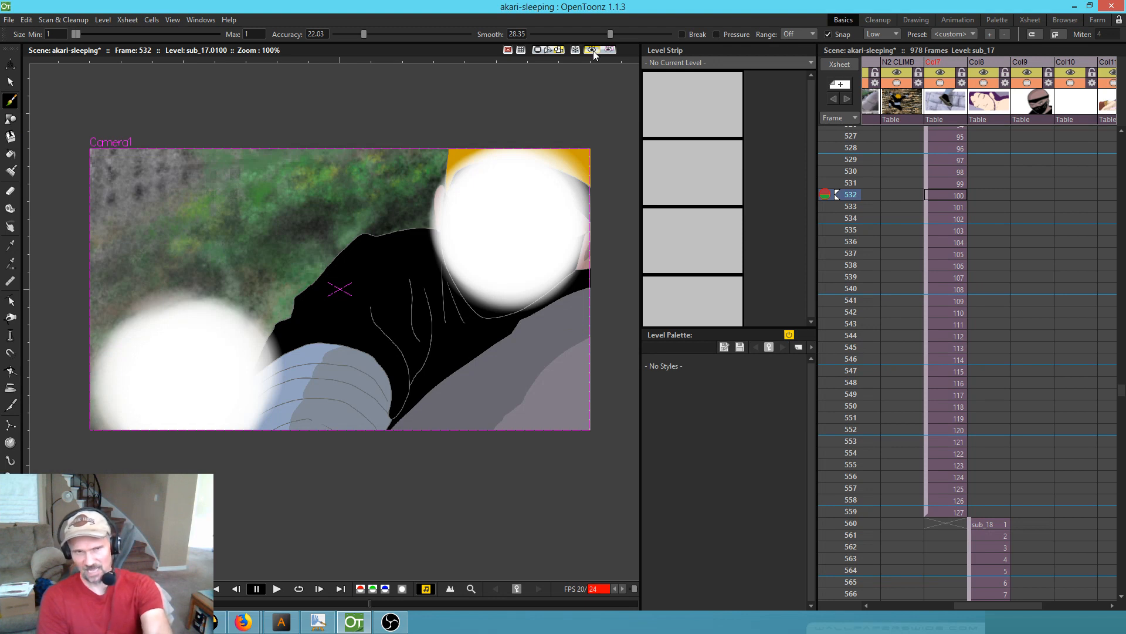
key("ctrl+s")
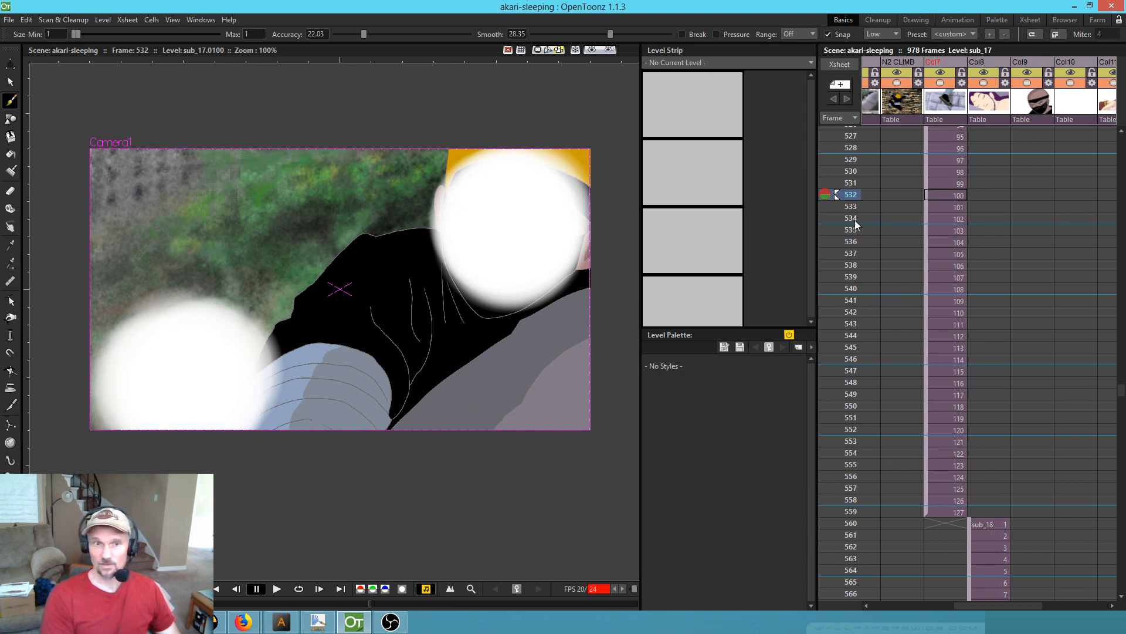
- Set the playback stop marker at frame 690, shortly after sub_19 begins
scroll(855, 236, "down", 15)
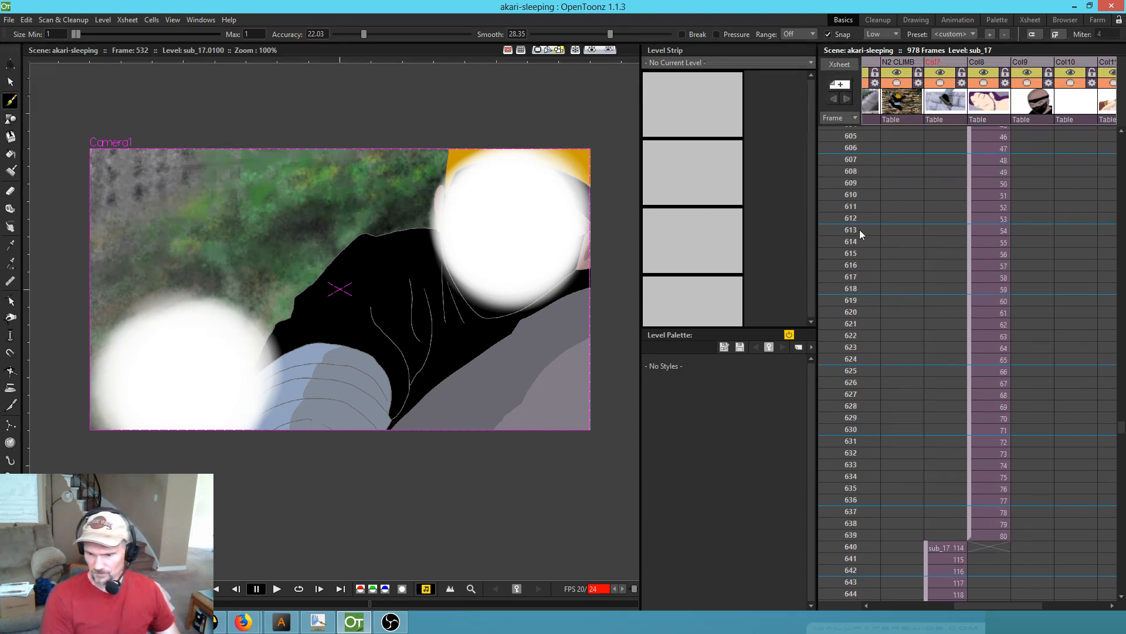
scroll(863, 240, "down", 2)
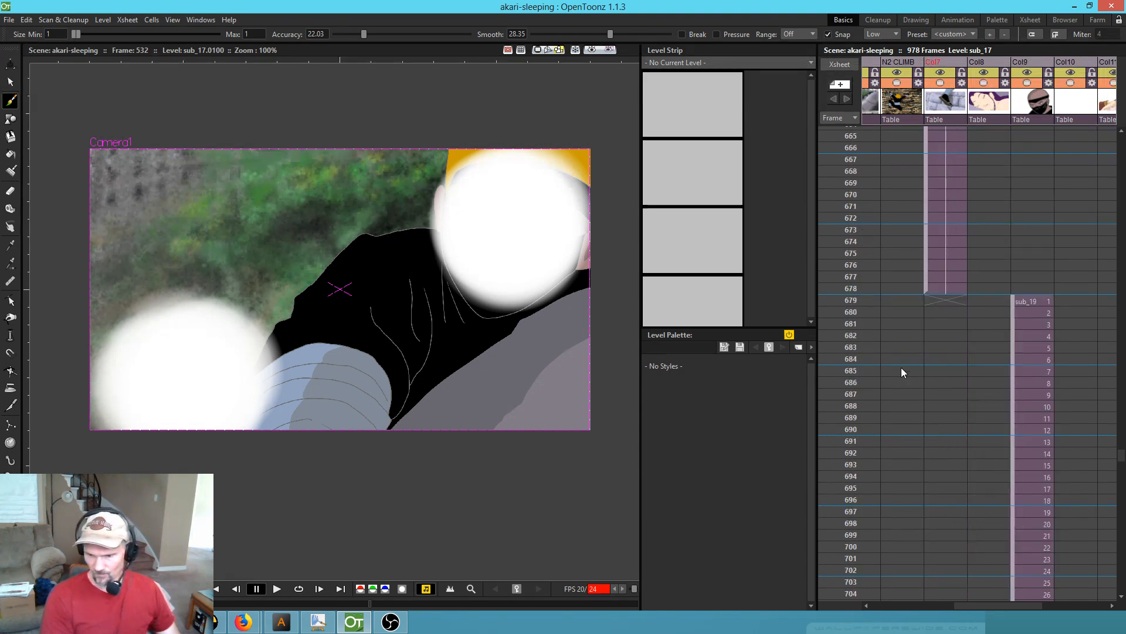
right_click(837, 424)
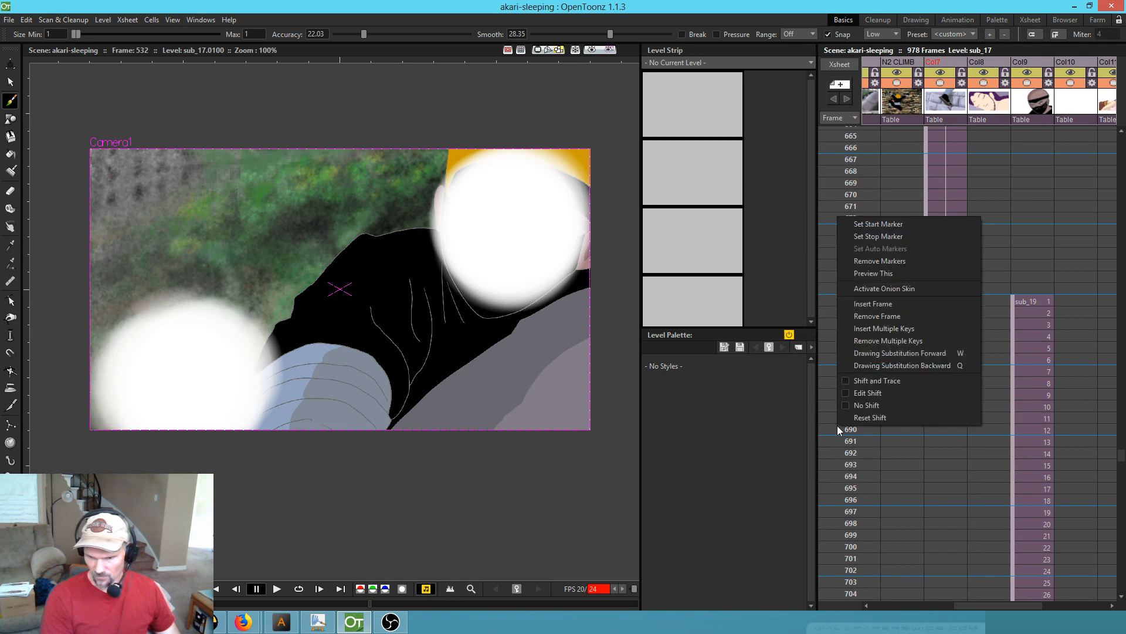
left_click(872, 236)
- Play back the marked frame range and save the scene with all its levels
left_click(591, 50)
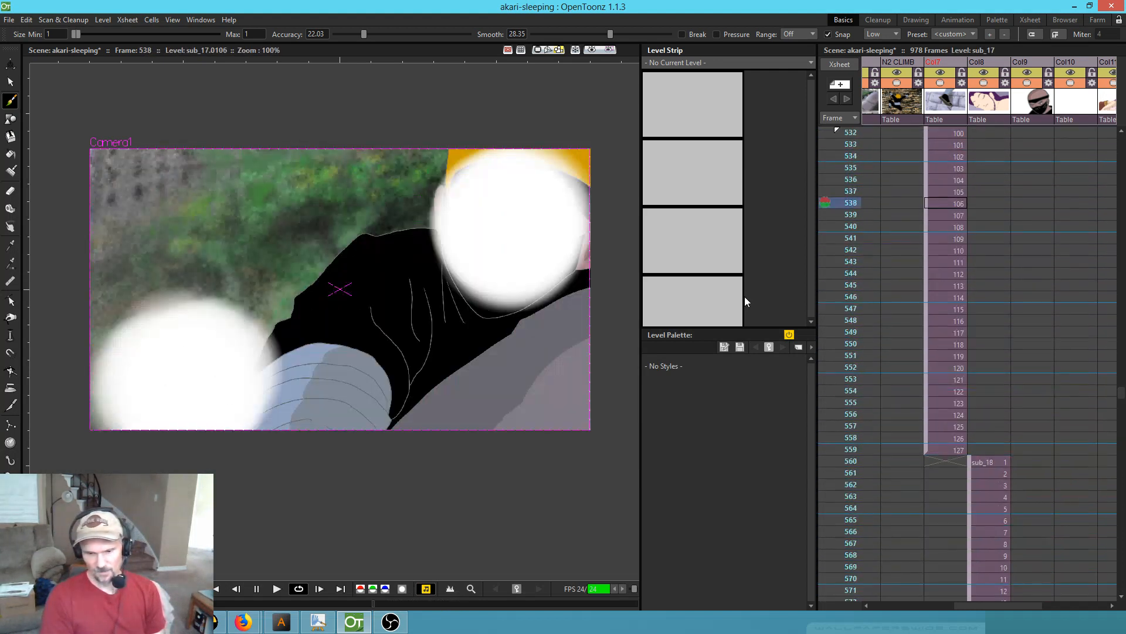
key("p")
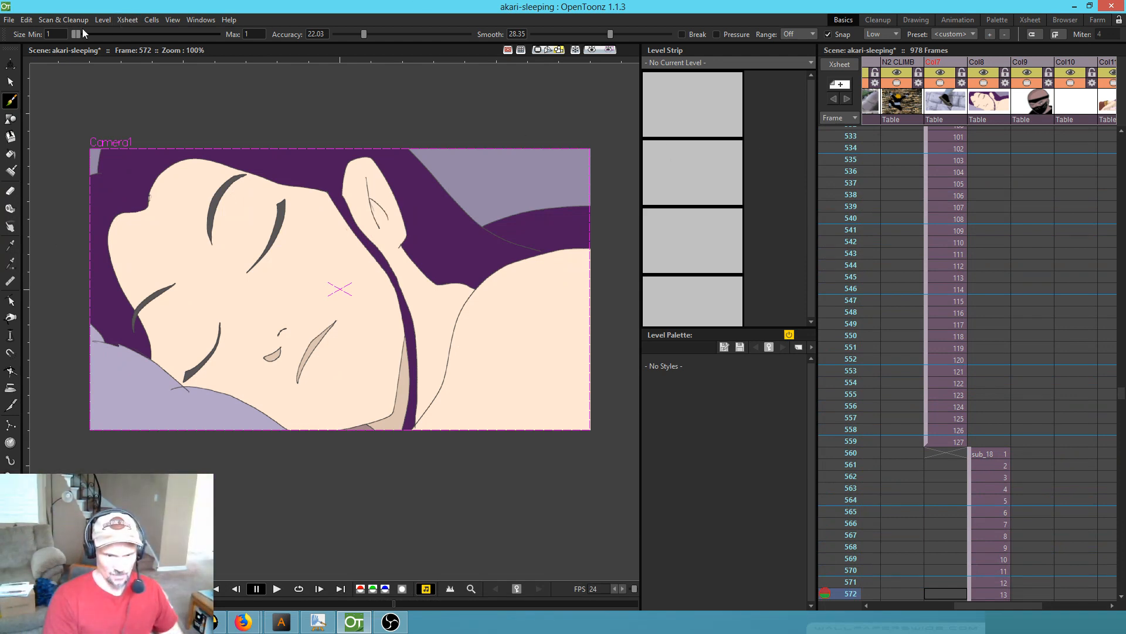
left_click(8, 20)
left_click(35, 62)
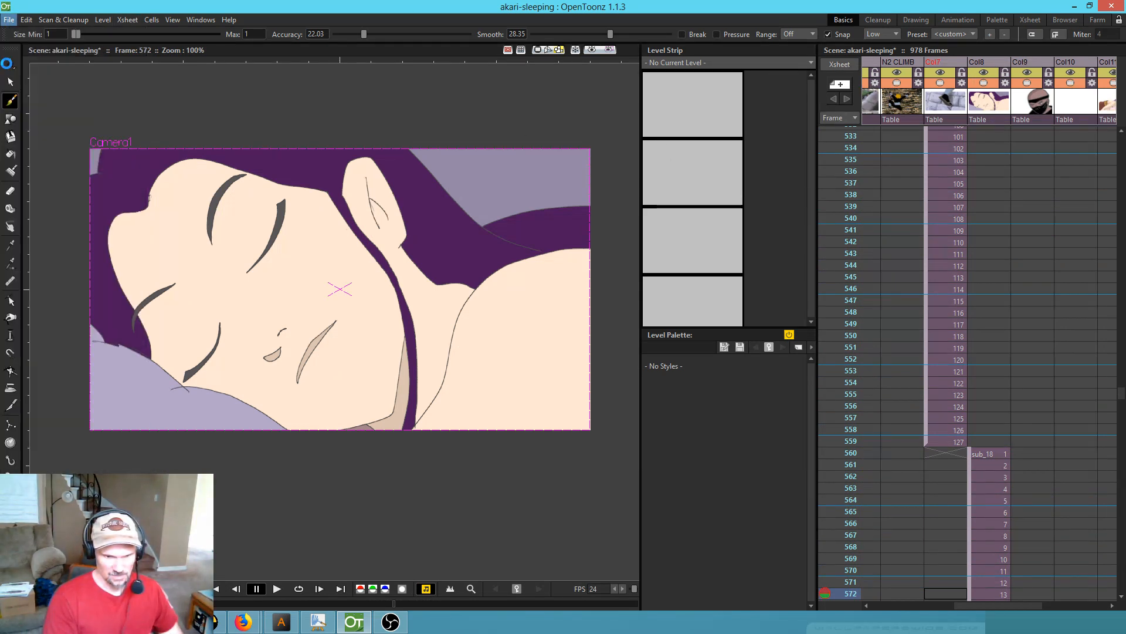